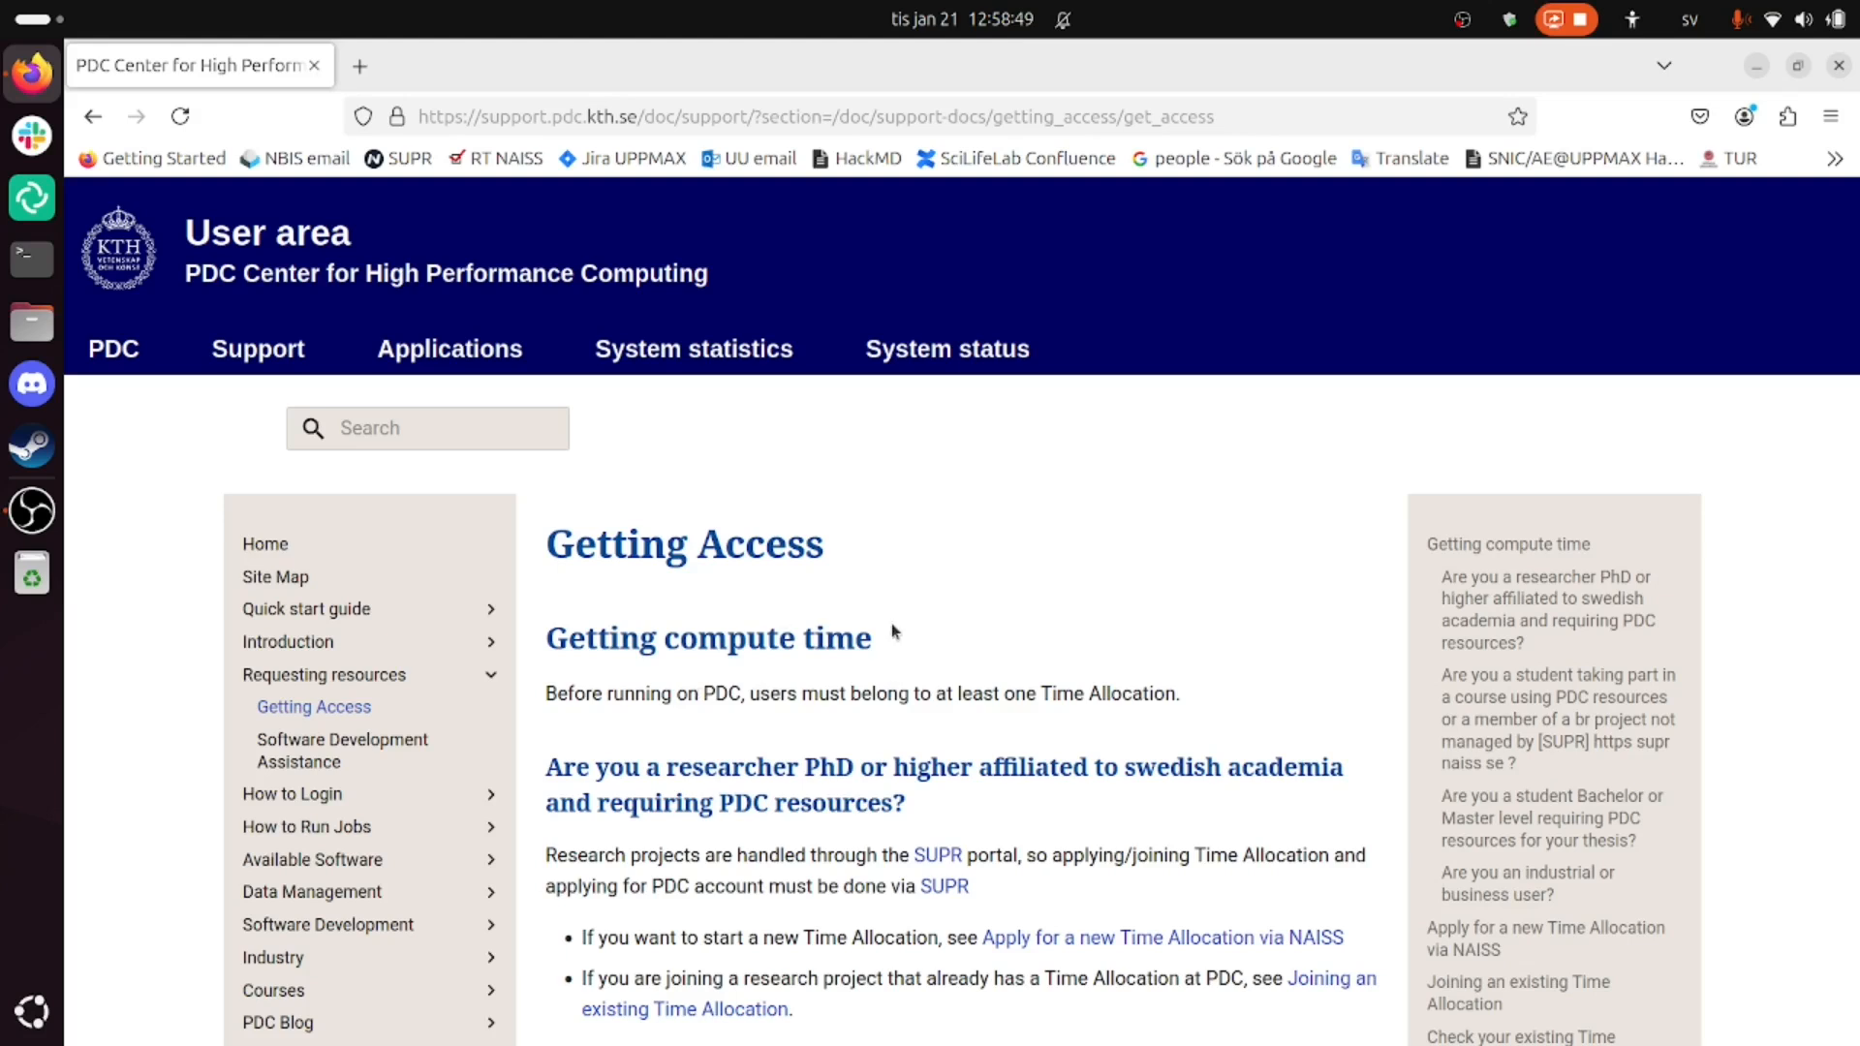
- Read the PDC page's section on applying for a new Time Allocation, highlighting the Small allocation column
scroll(892, 629, down, 5)
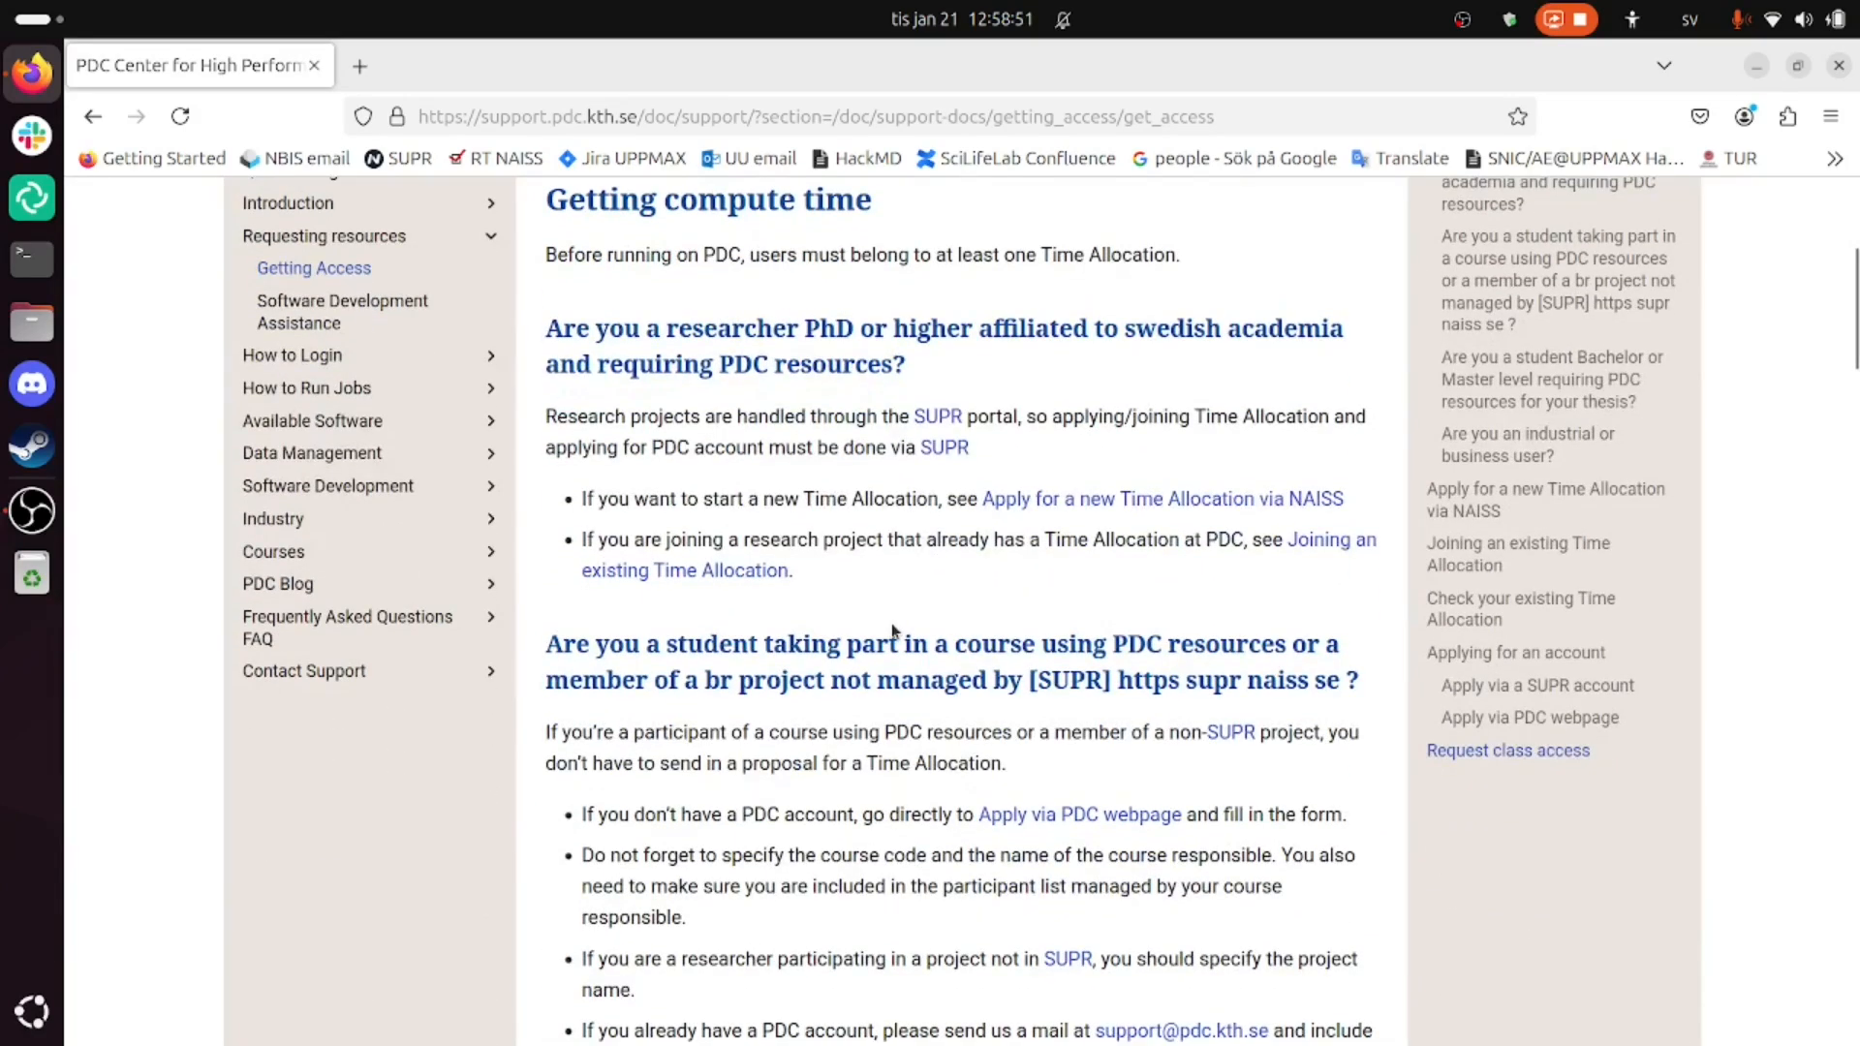
scroll(1123, 668, down, 2)
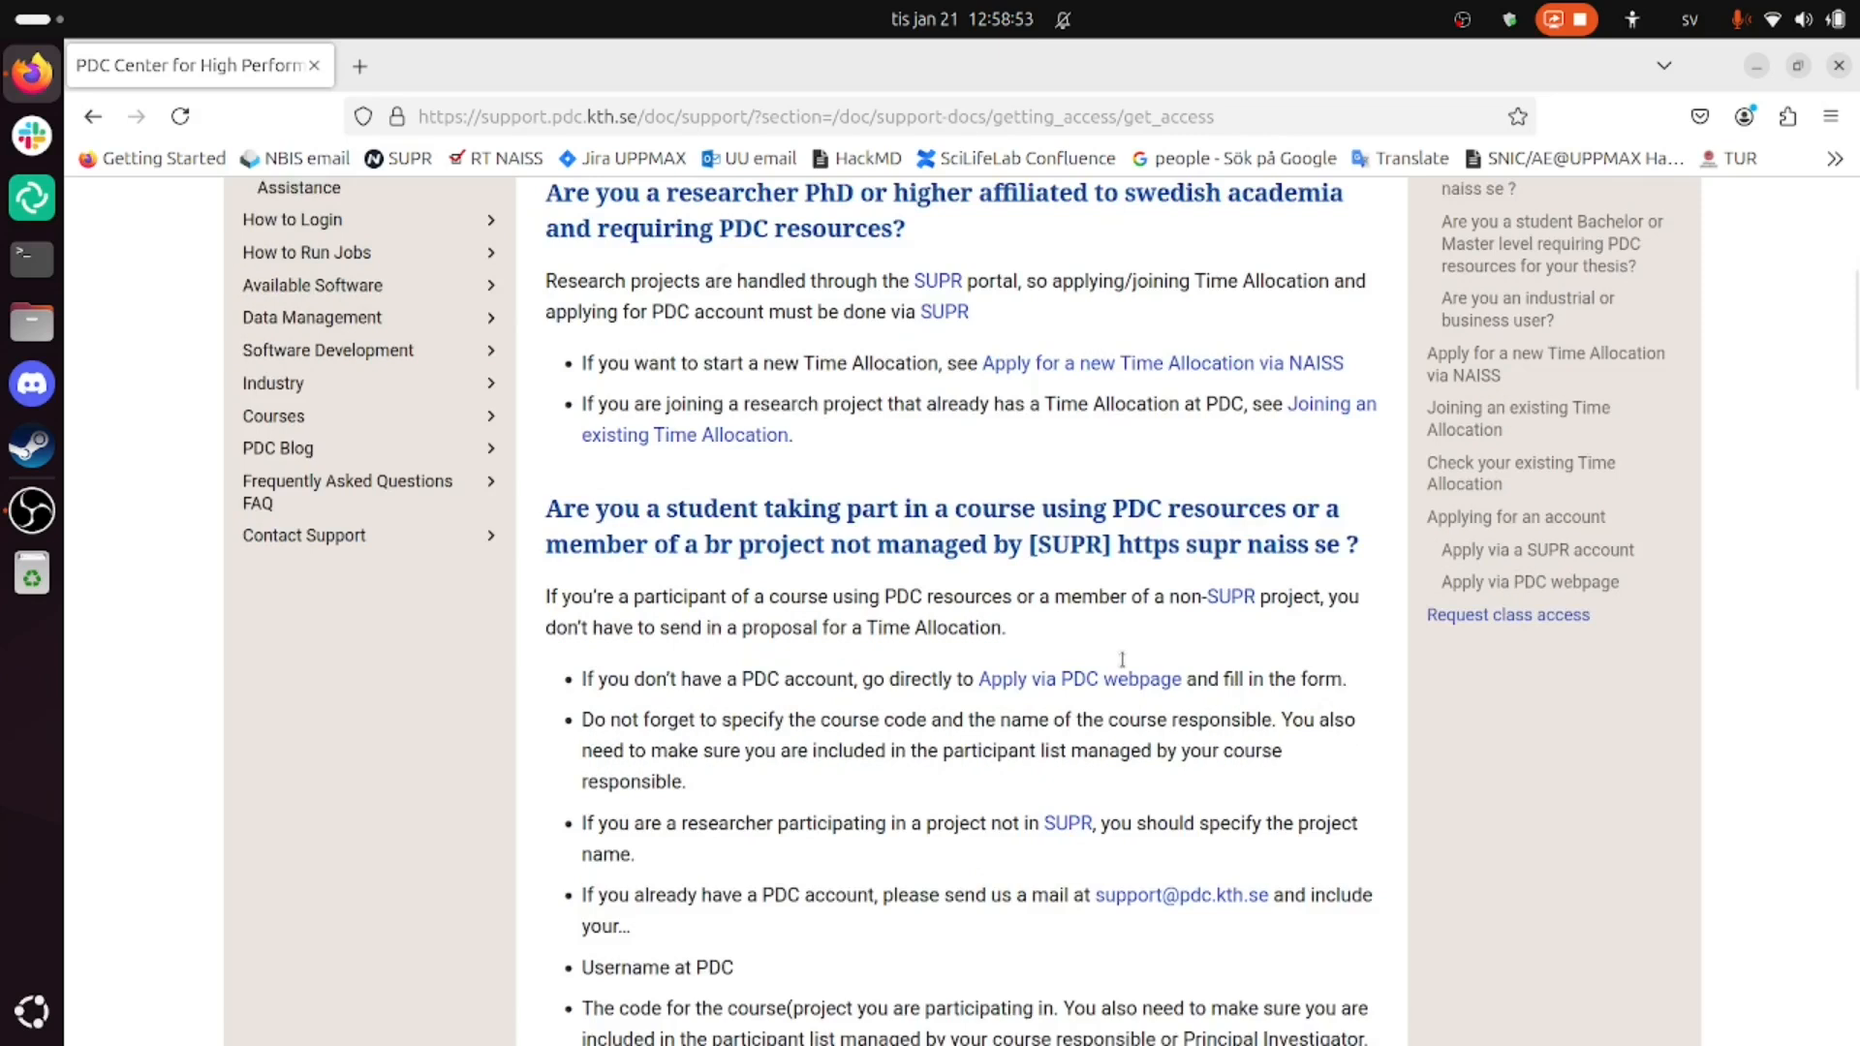
click(1126, 664)
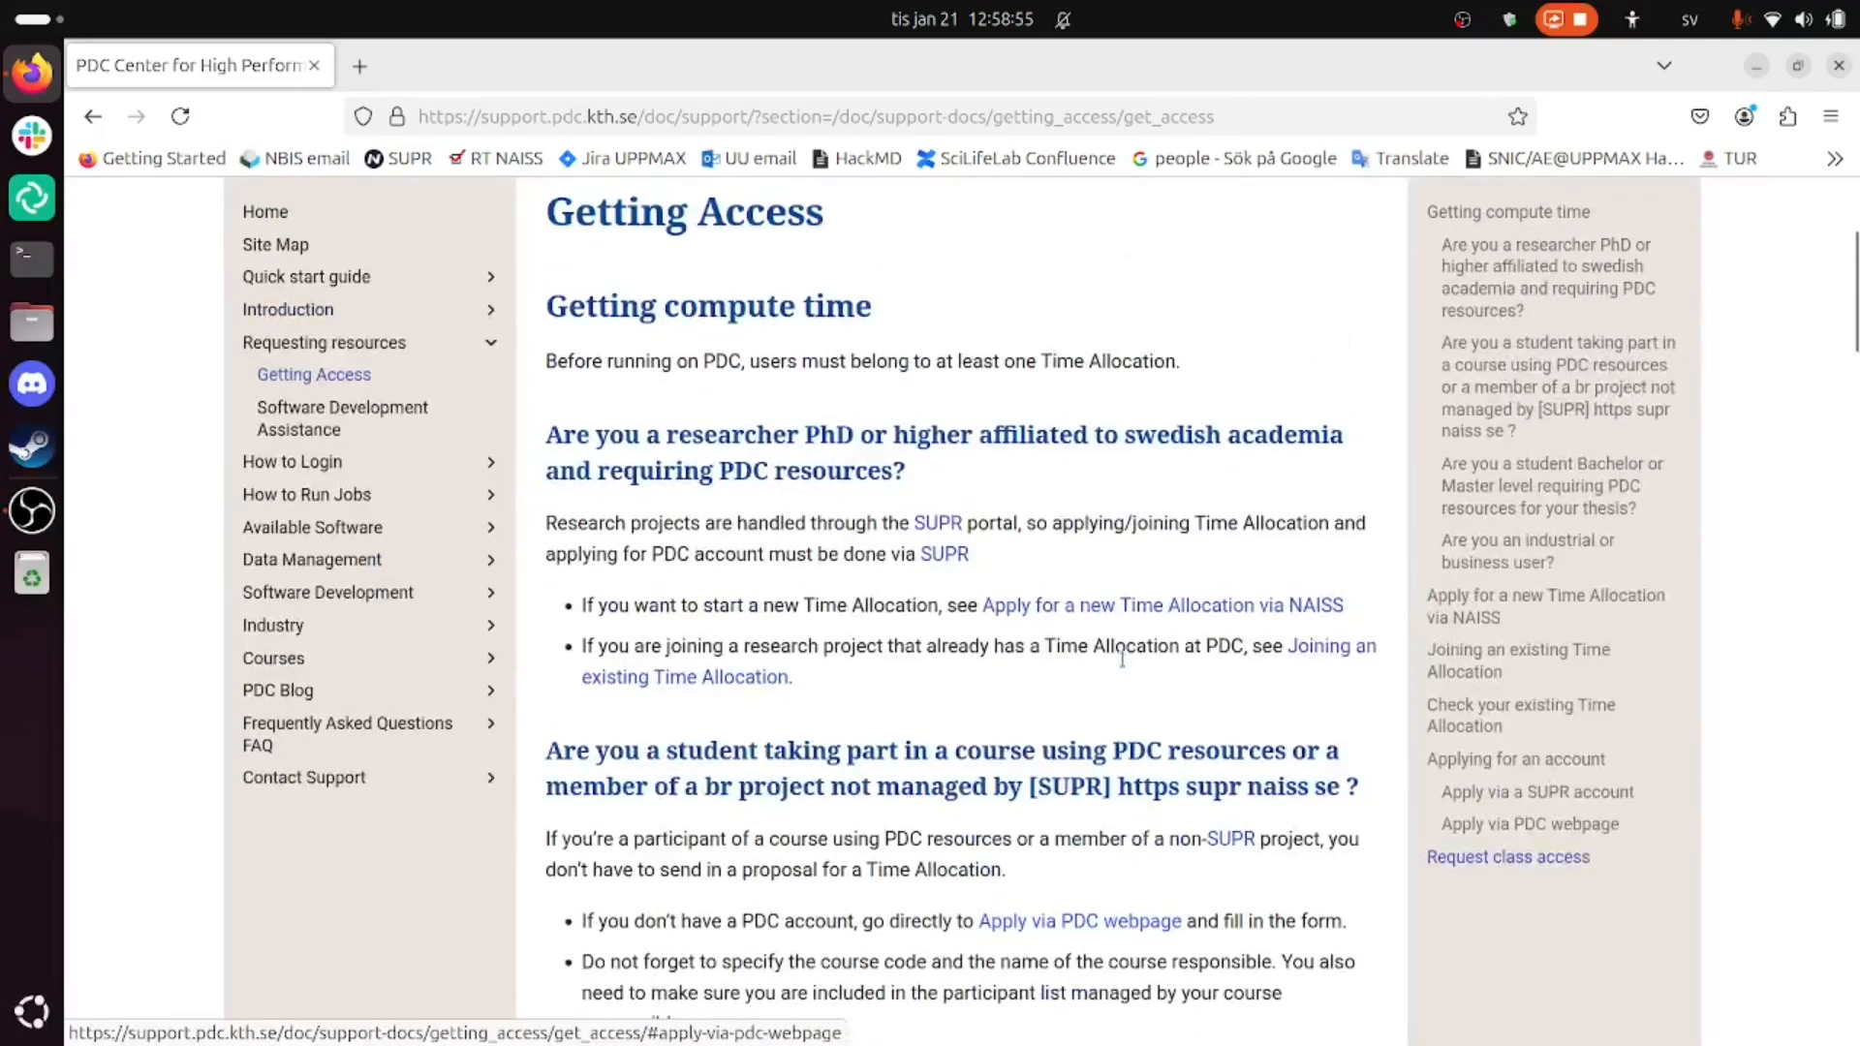
scroll(890, 650, down, 5)
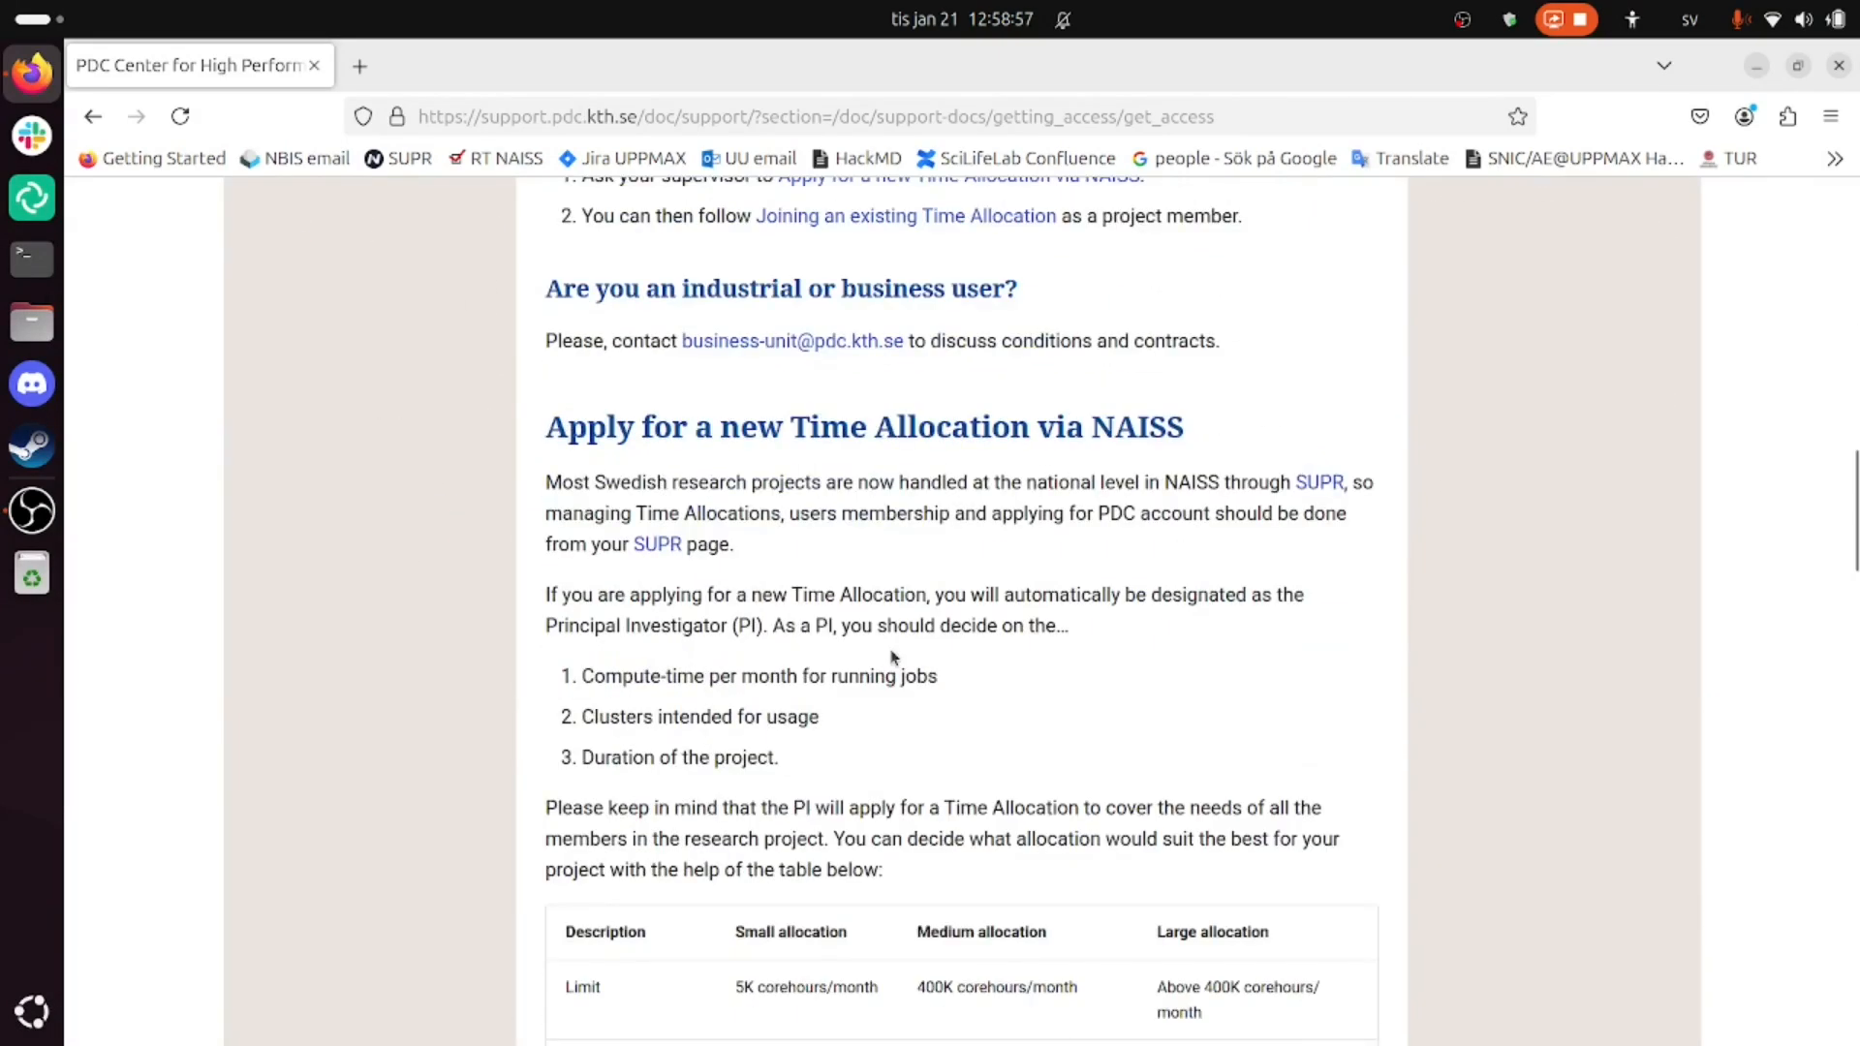
drag(759, 433, 1021, 442)
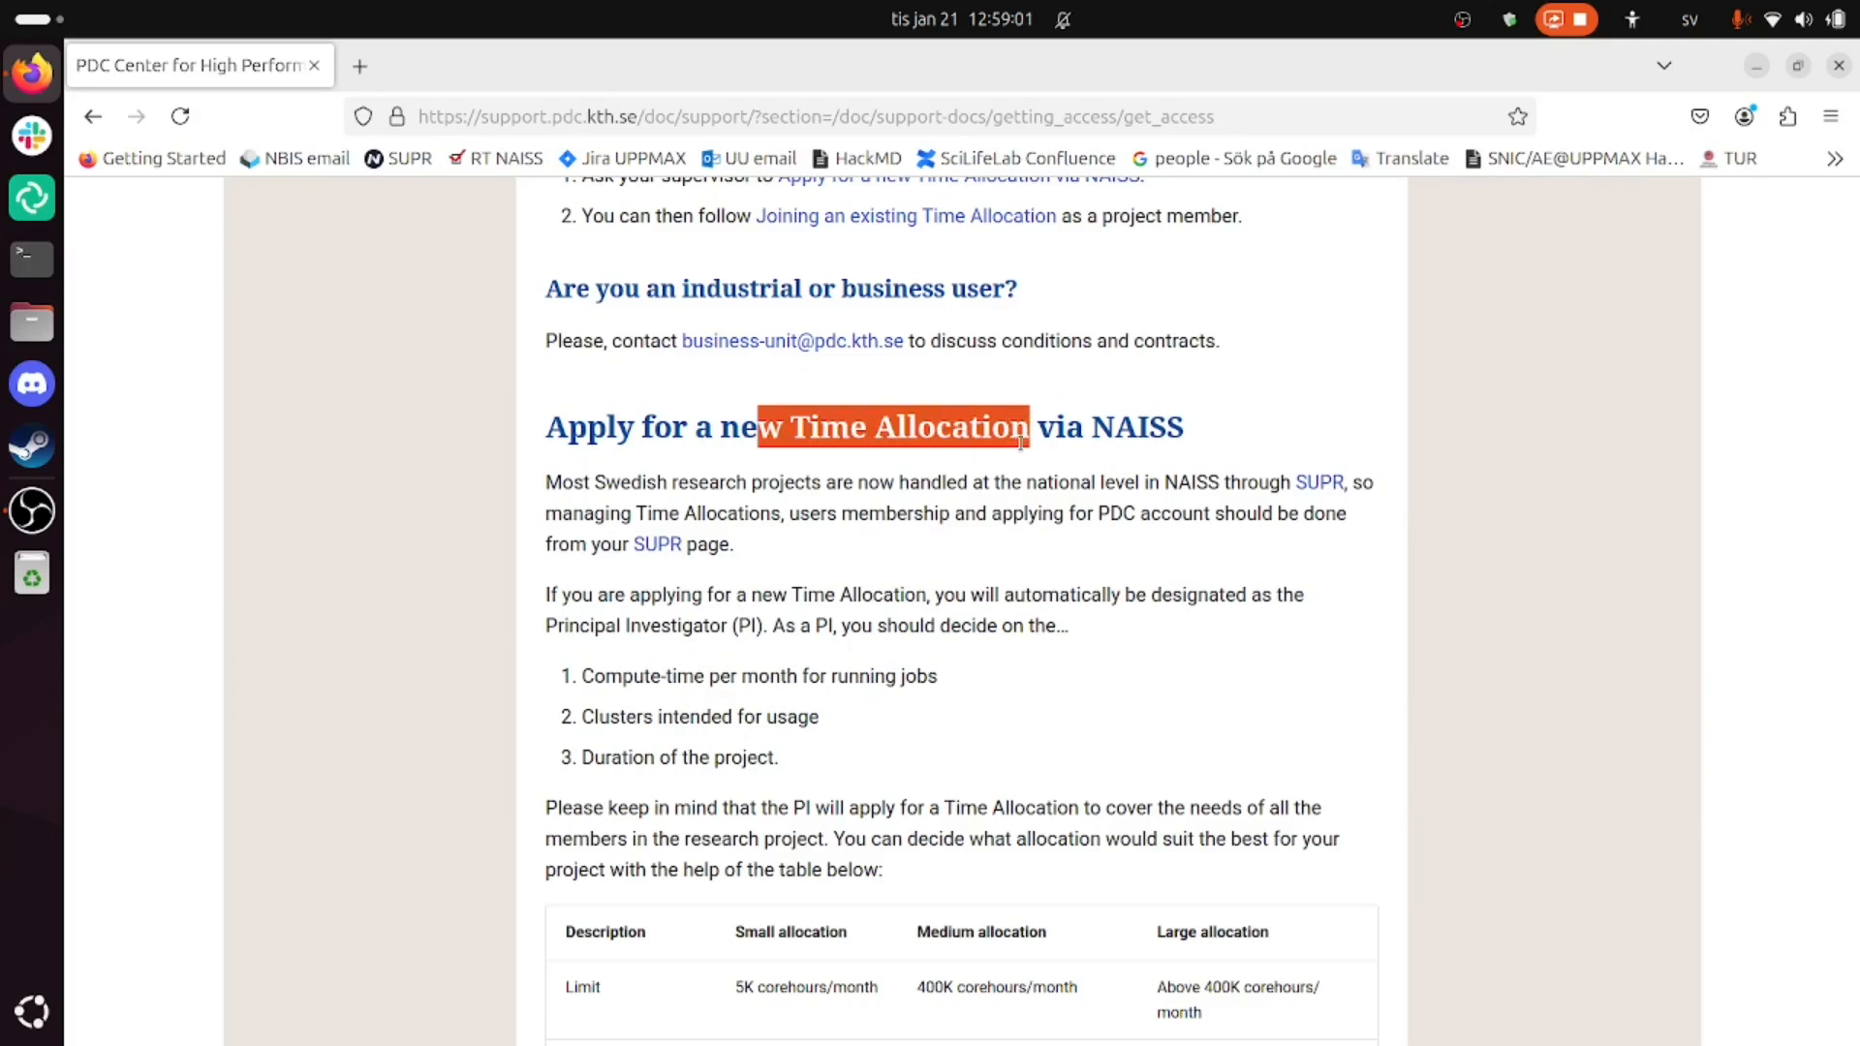
scroll(1030, 526, down, 4)
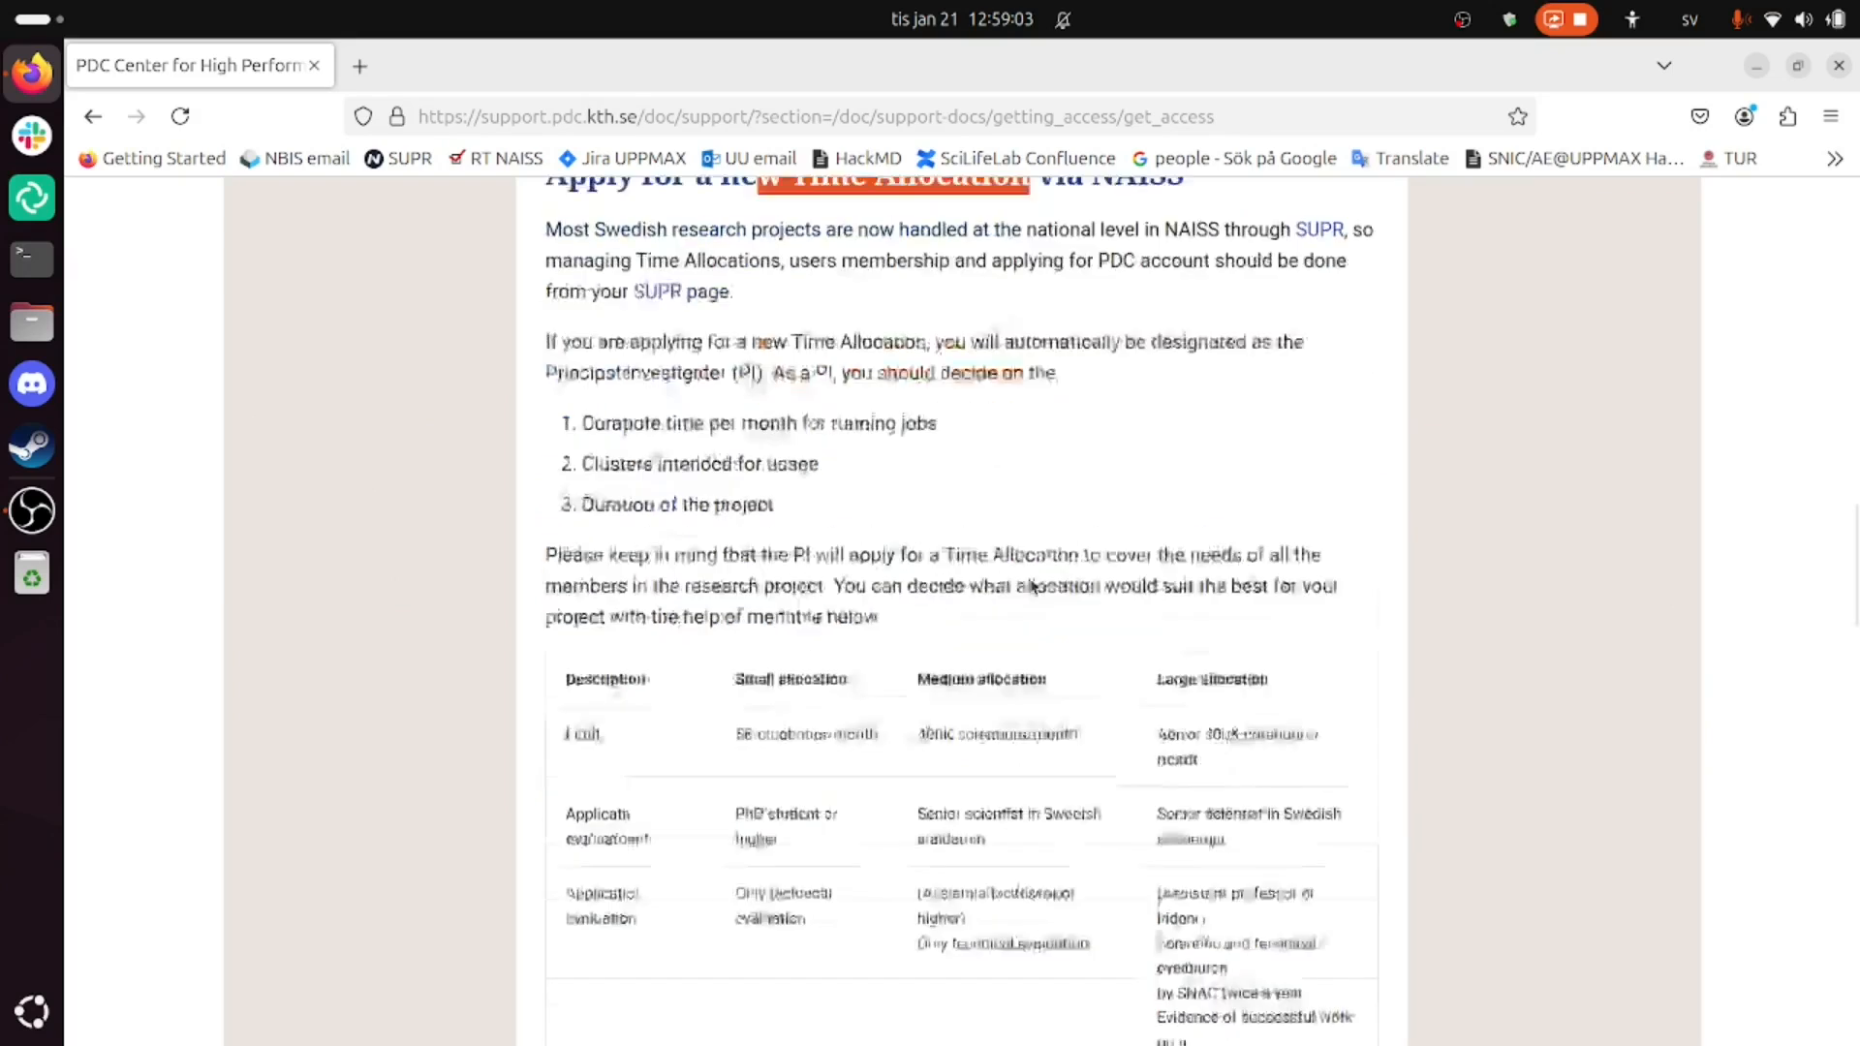
drag(737, 557, 854, 559)
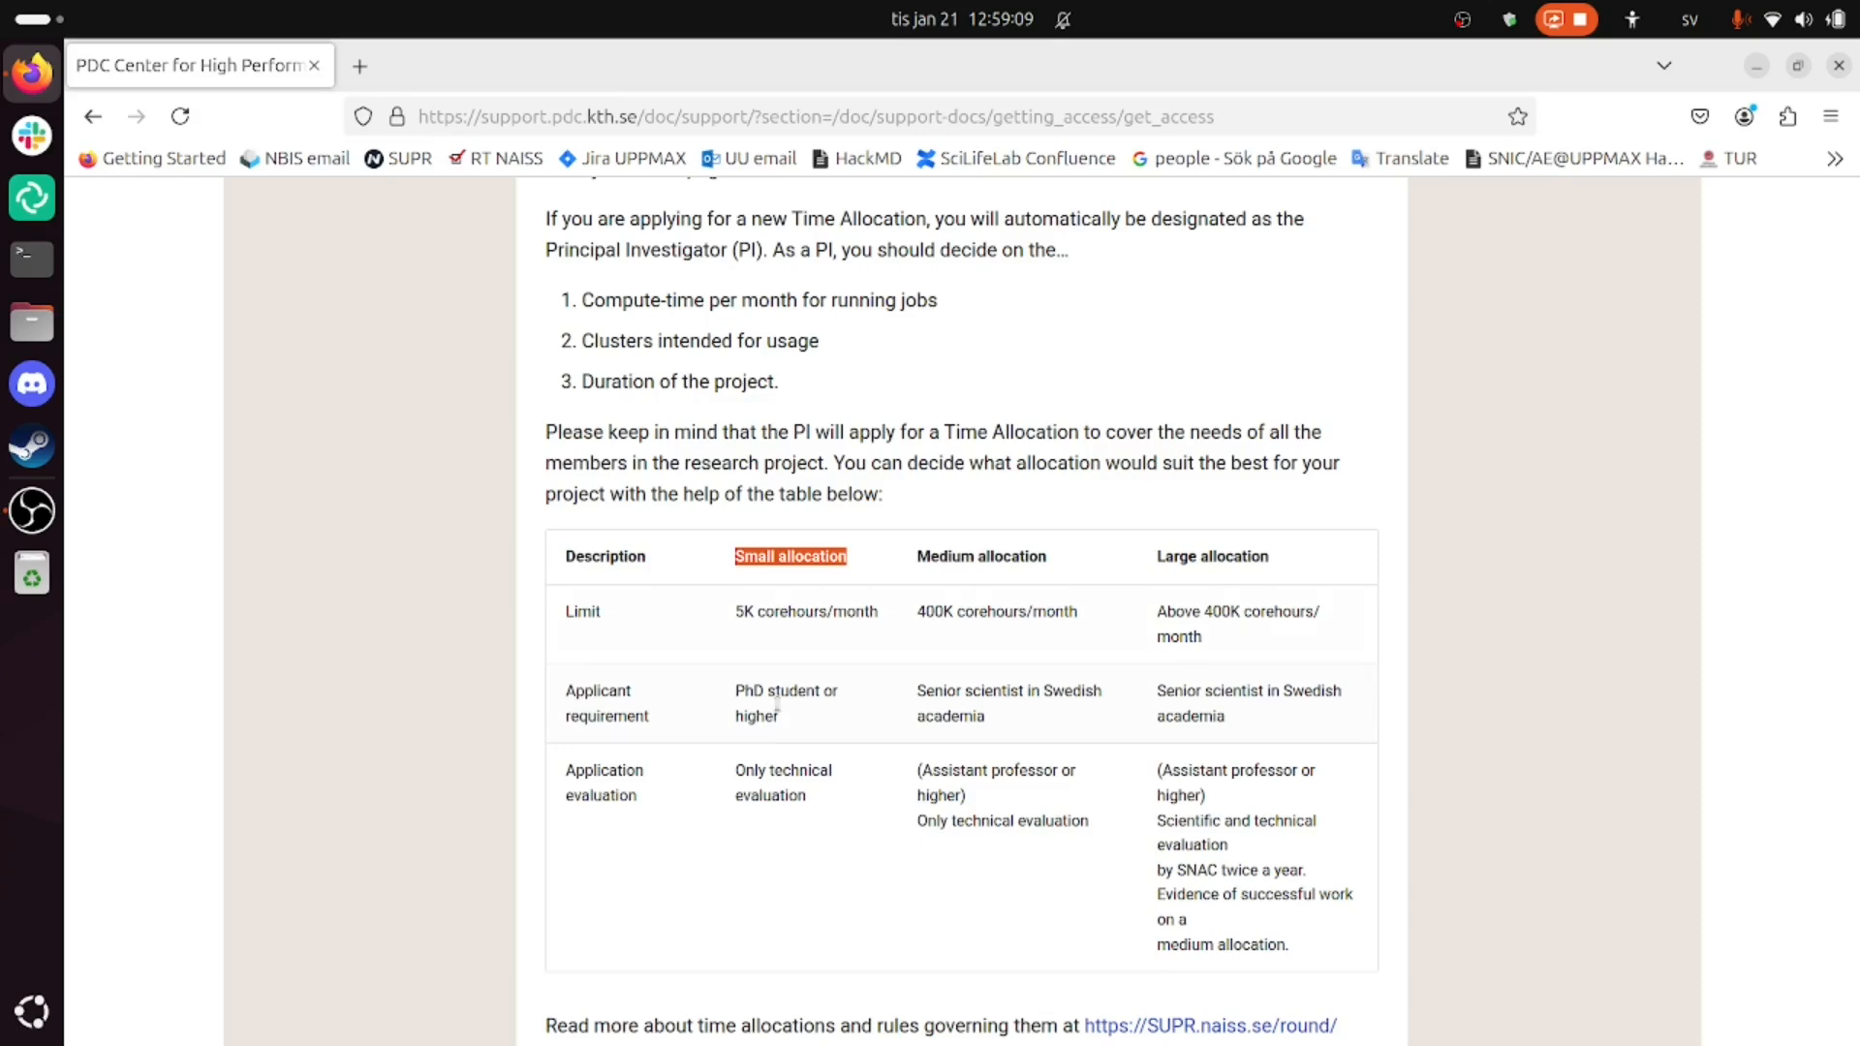
scroll(858, 677, down, 3)
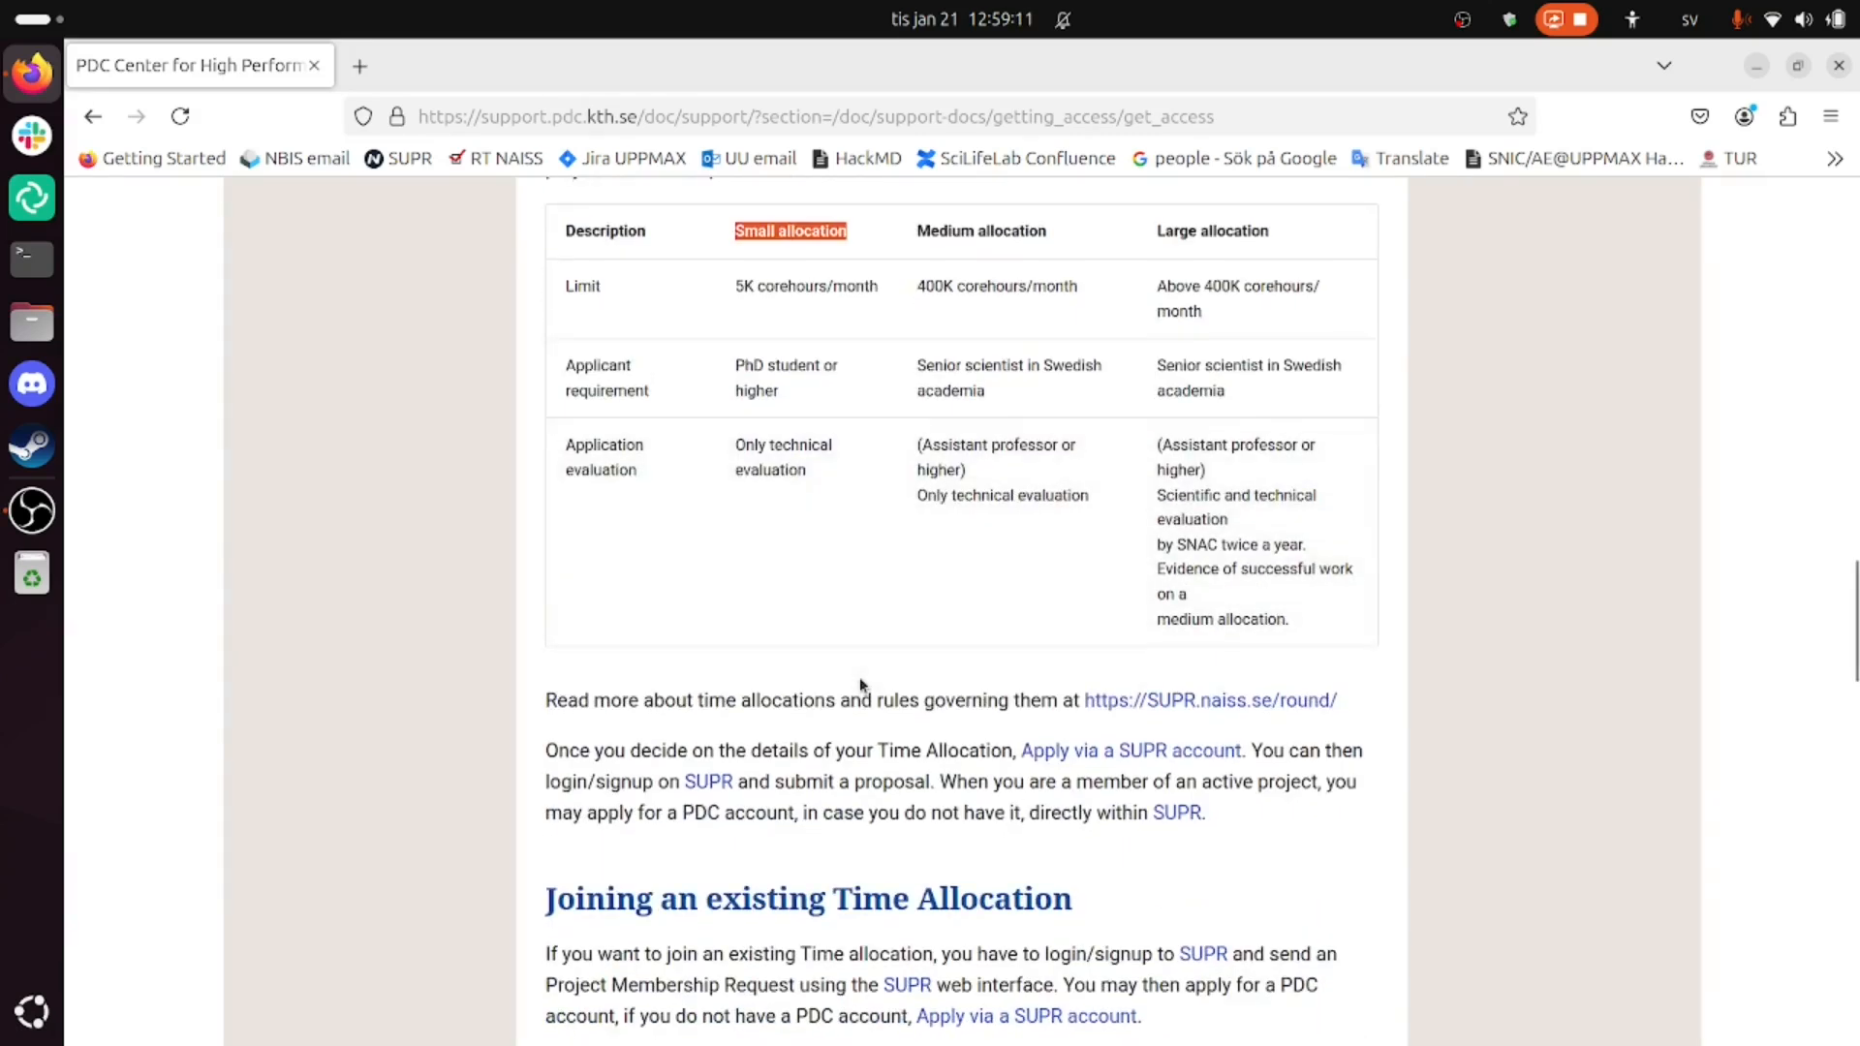
click(850, 738)
scroll(842, 765, down, 3)
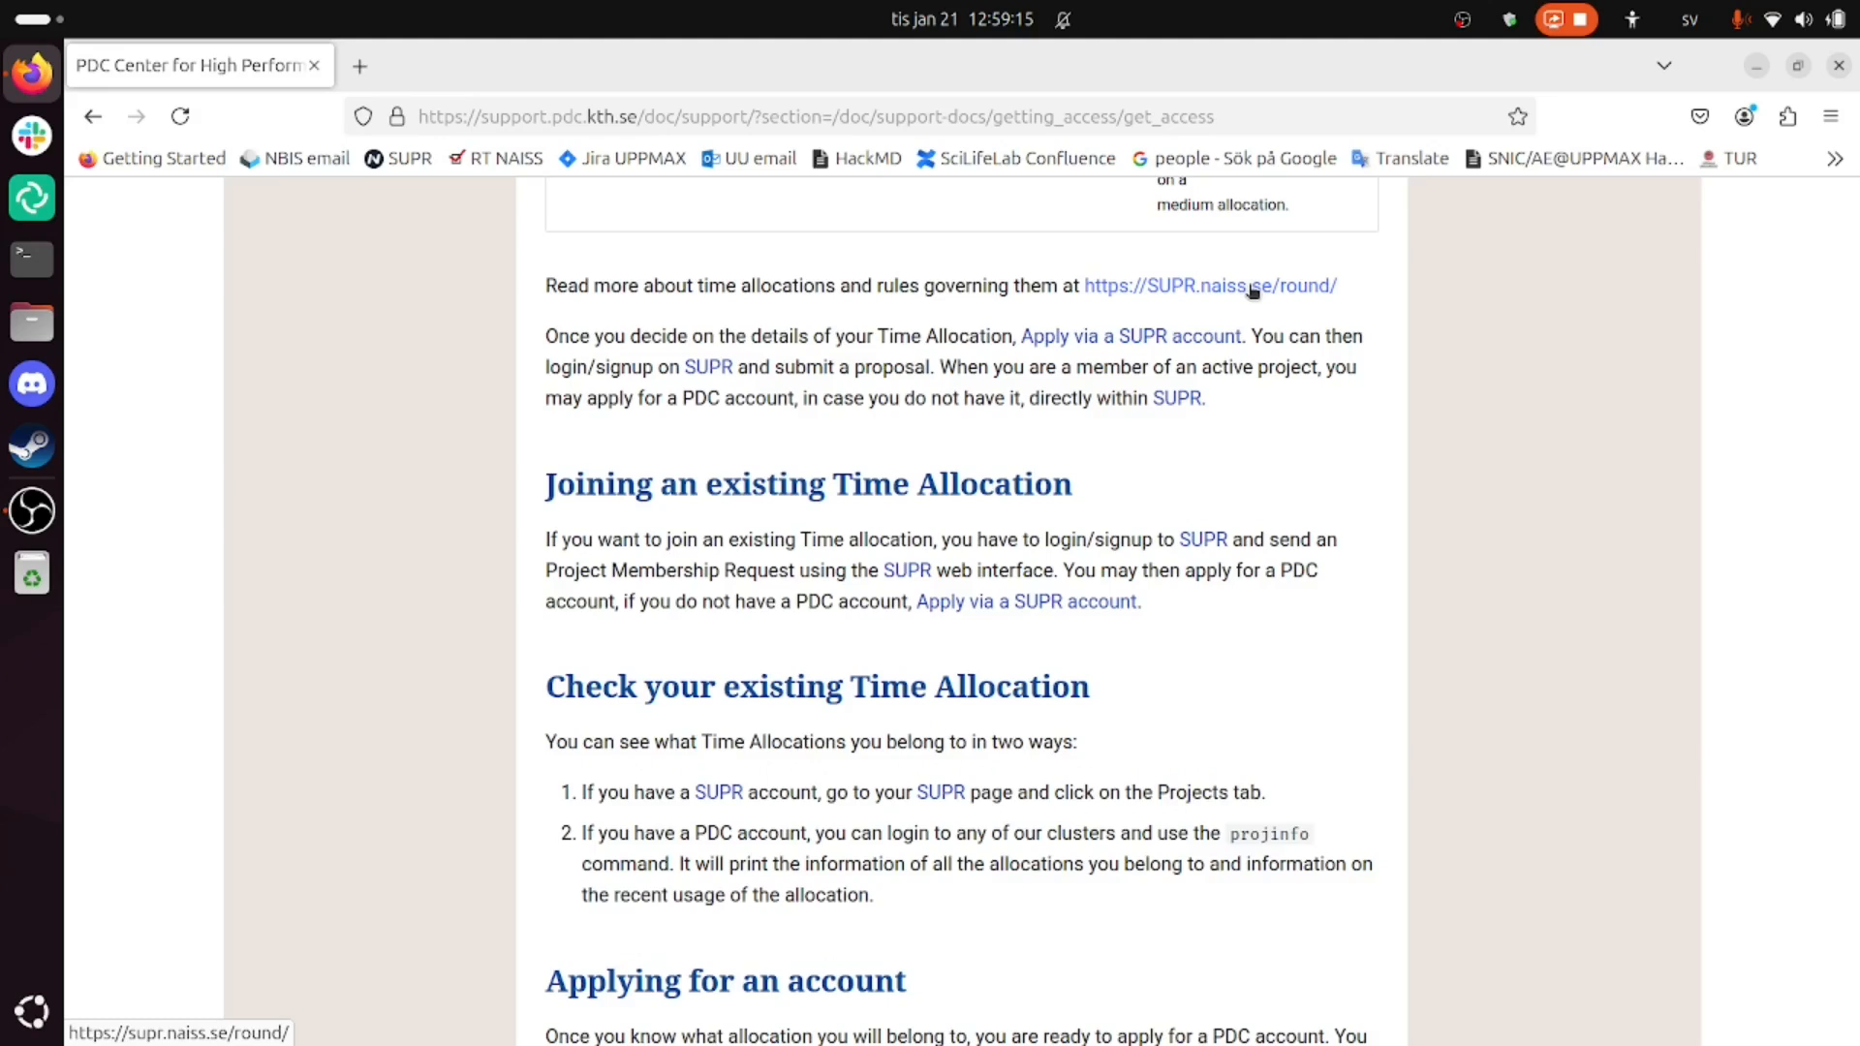
scroll(891, 473, down, 6)
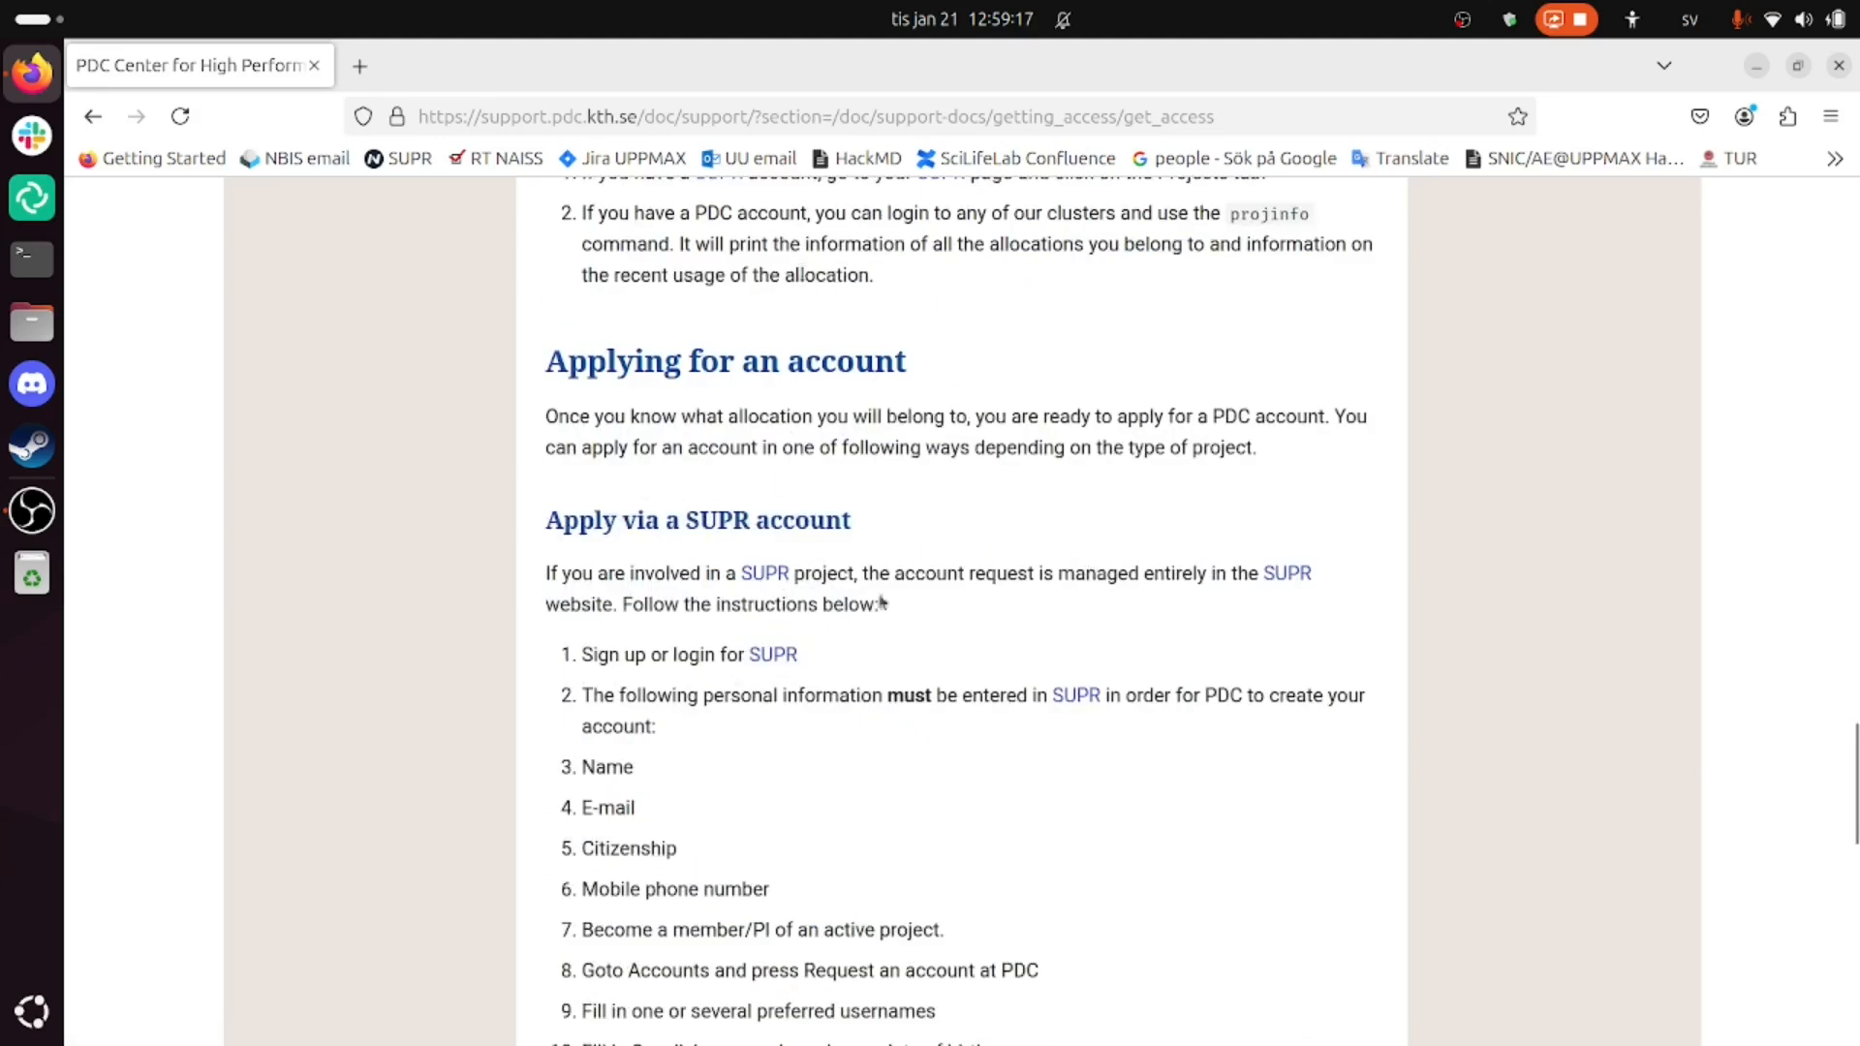
scroll(896, 581, down, 2)
scroll(765, 800, down, 4)
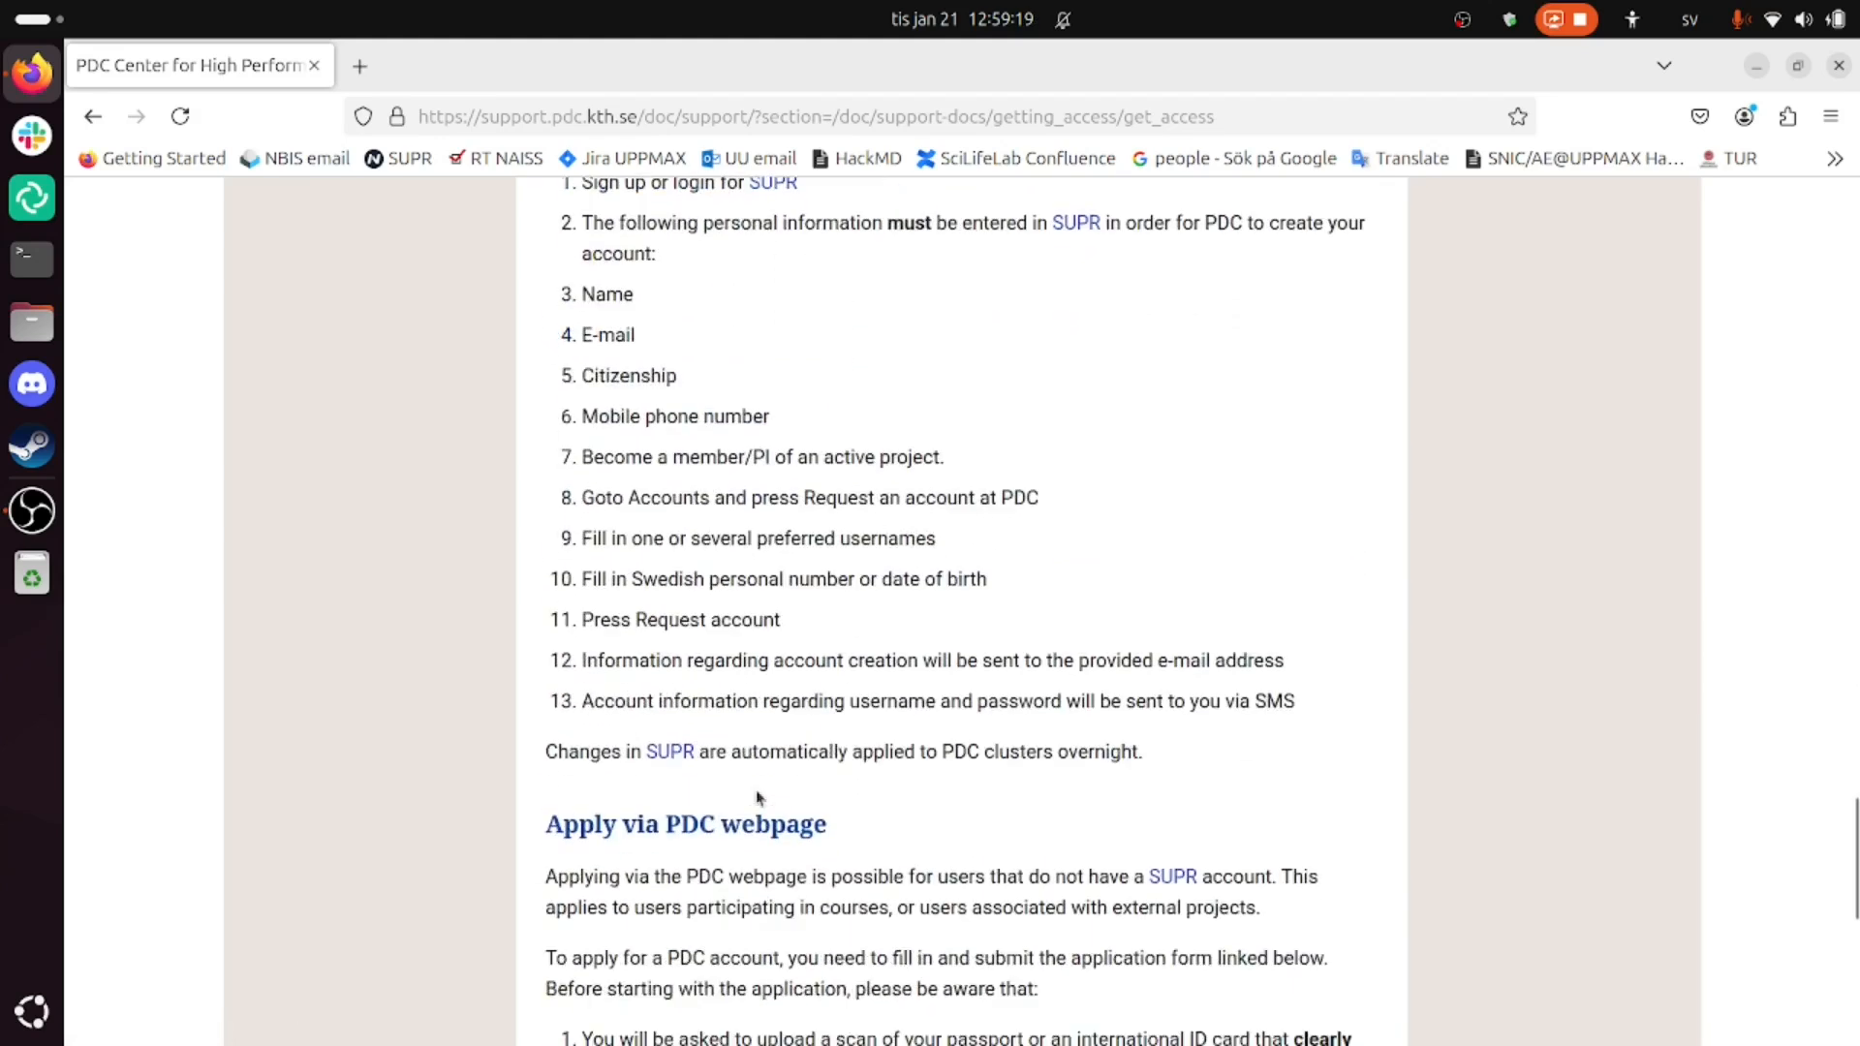
scroll(756, 792, up, 6)
scroll(756, 790, up, 4)
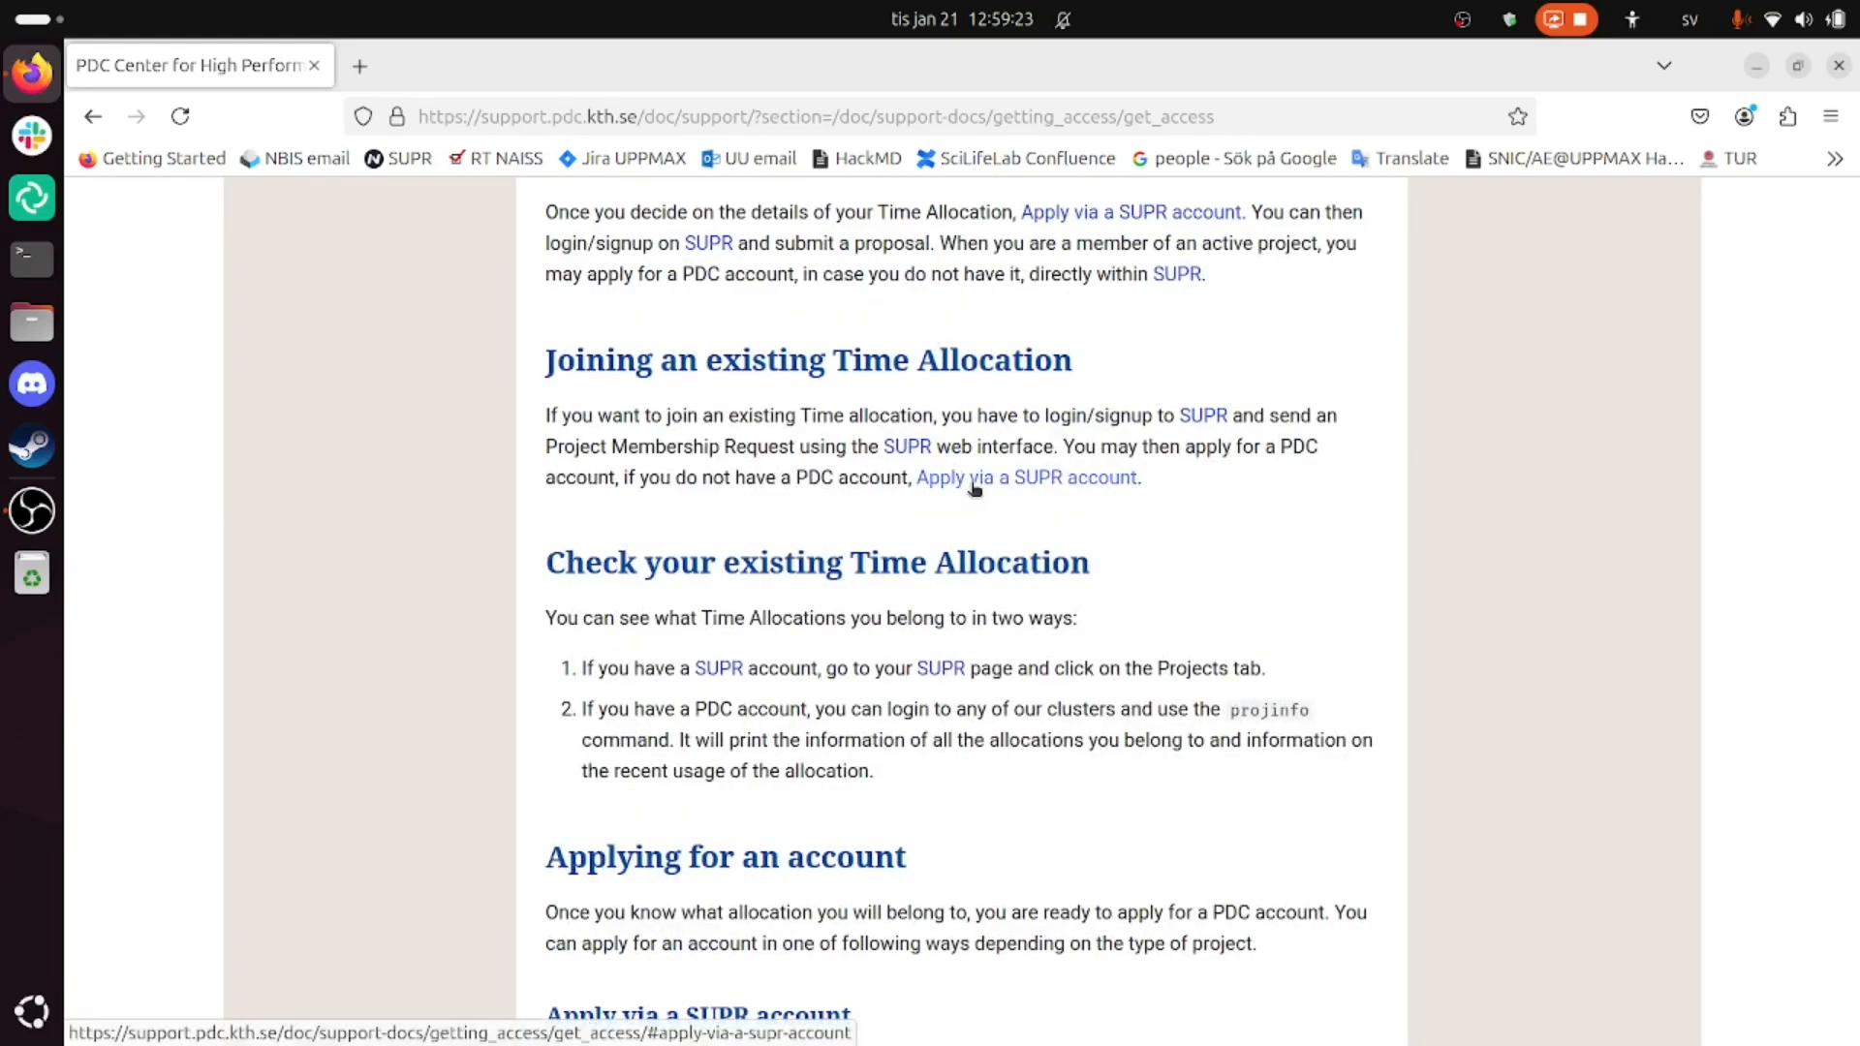
scroll(973, 487, up, 3)
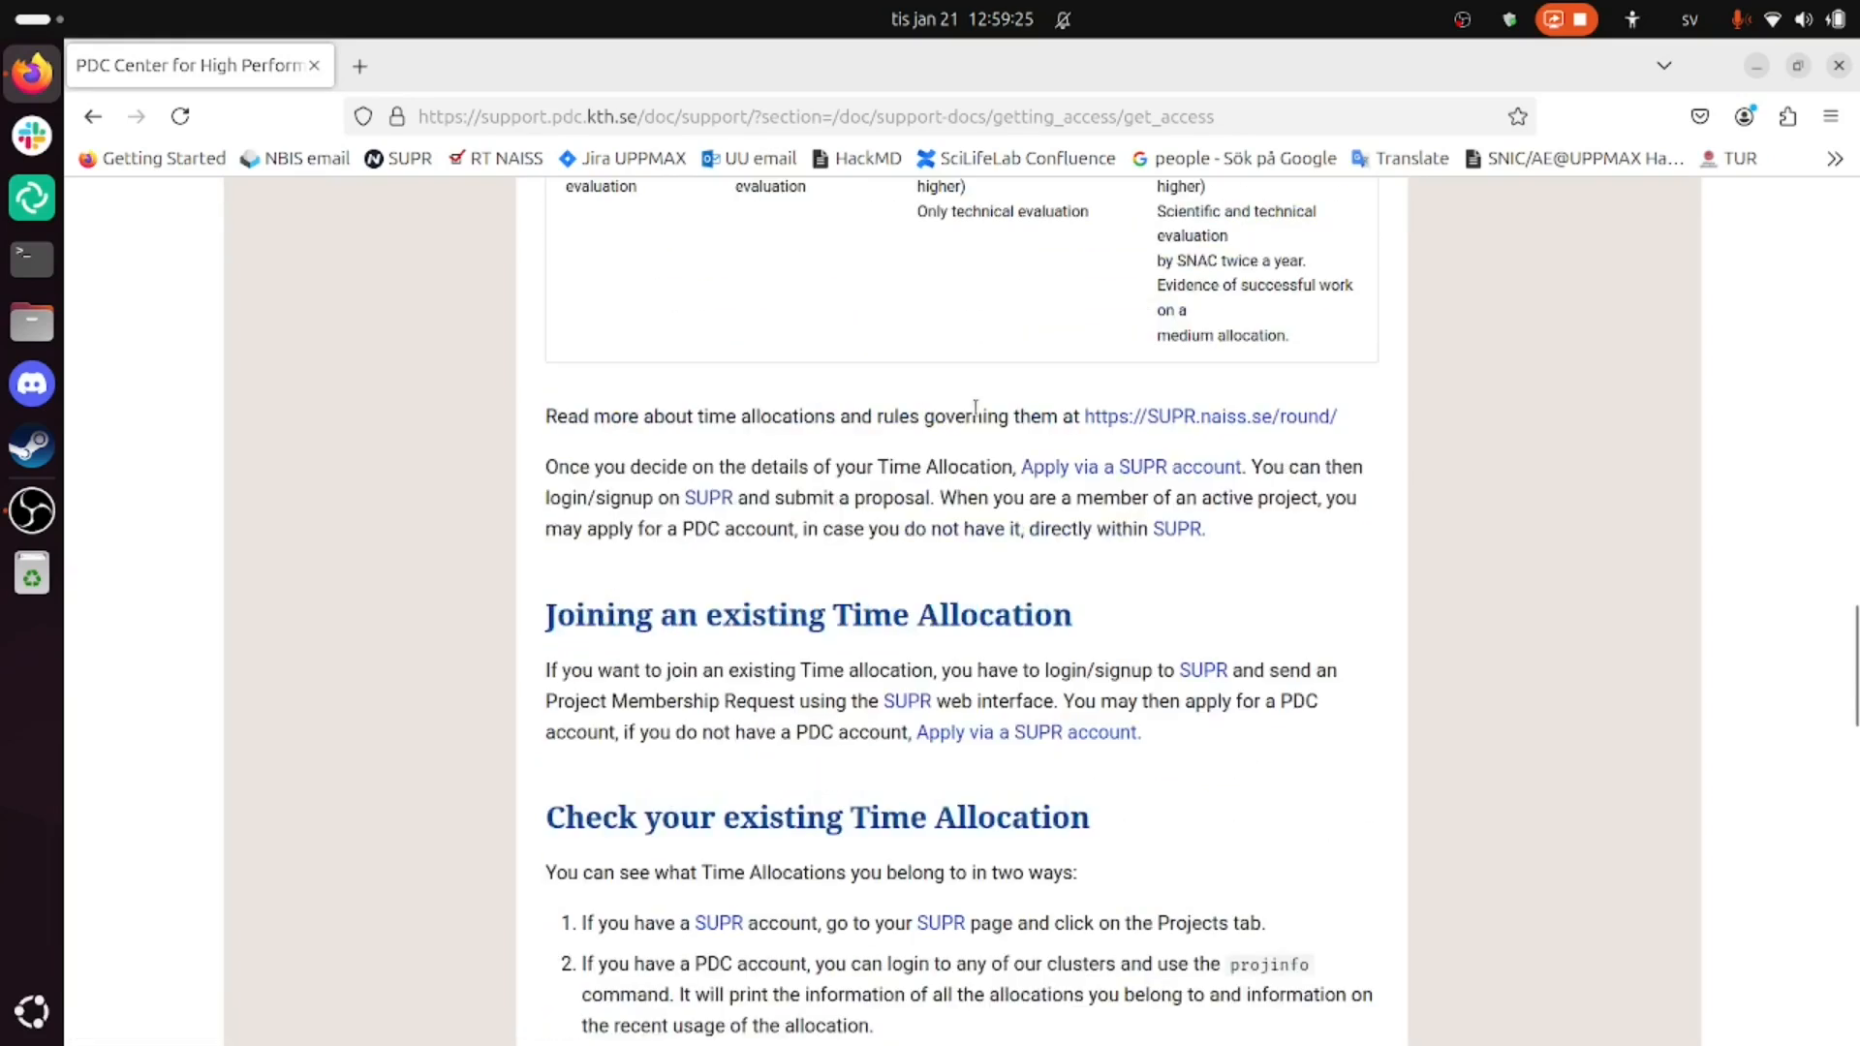
- Open the supr.naiss.se rounds page in a new tab and go to the SUPR start page
click(1163, 418)
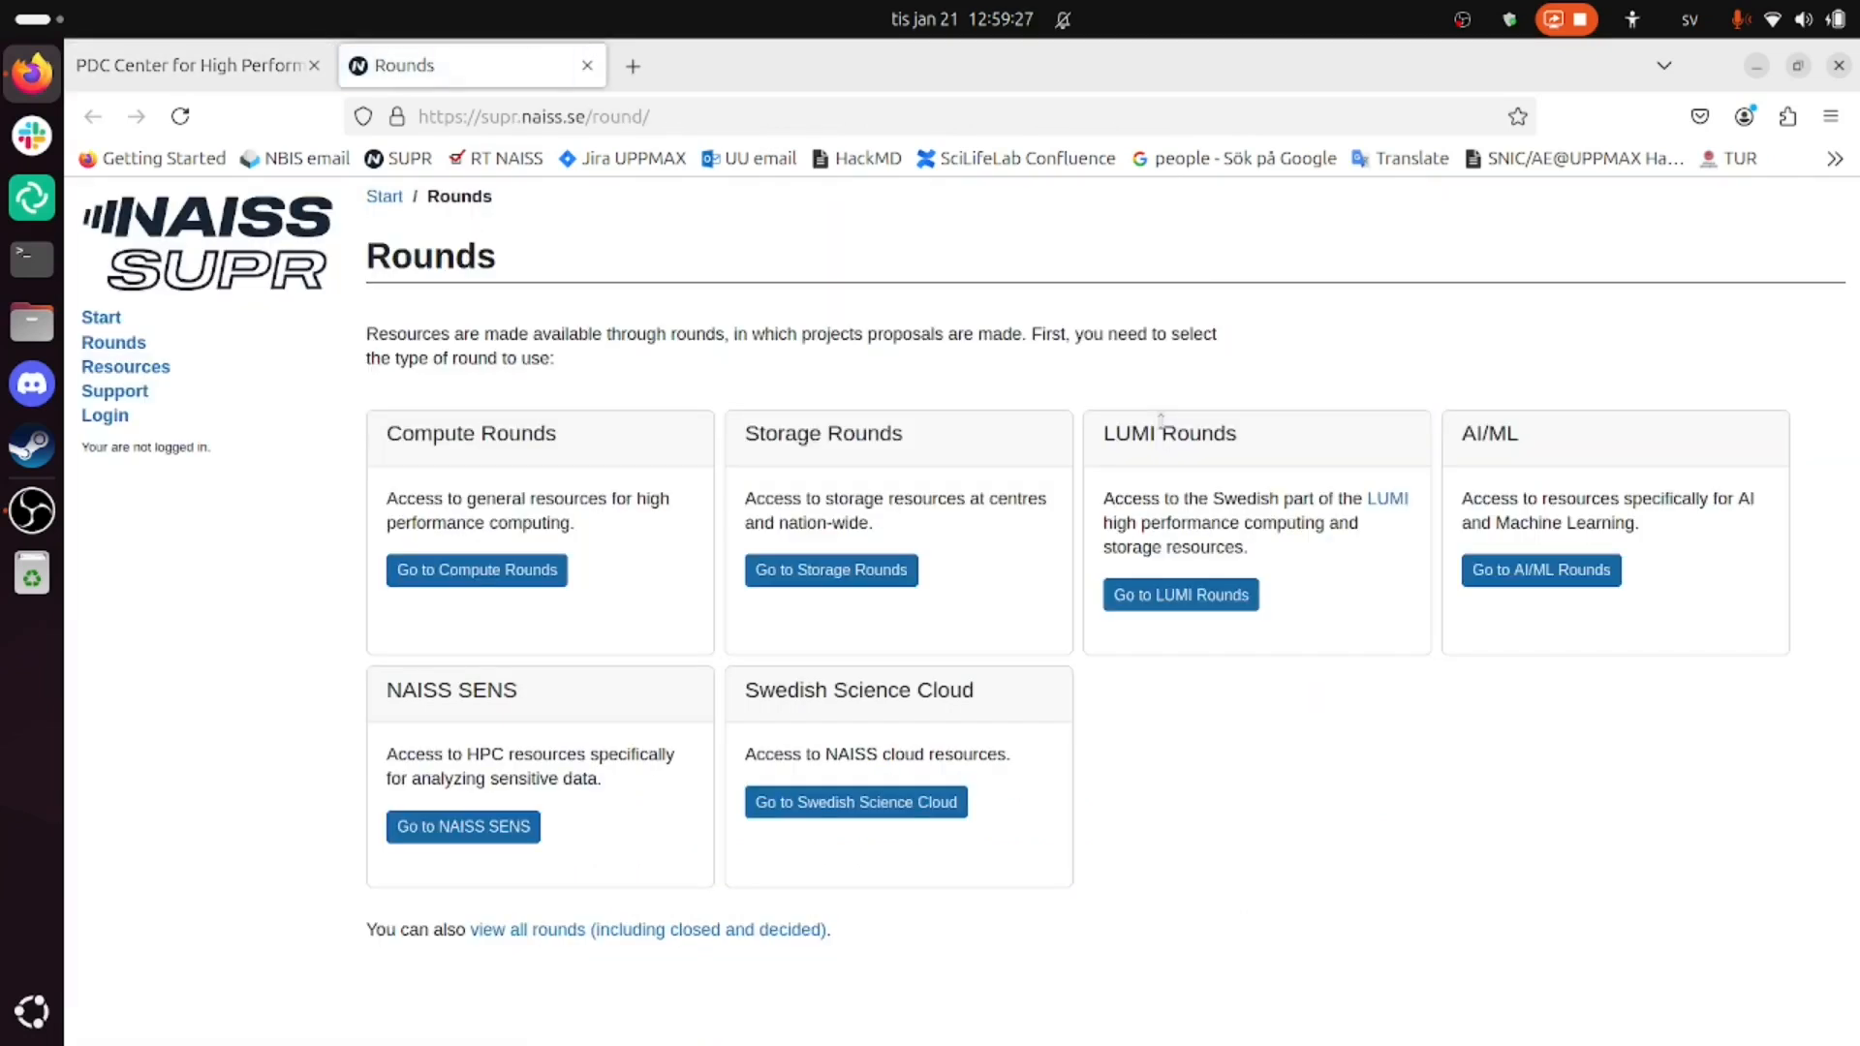
drag(592, 116, 446, 117)
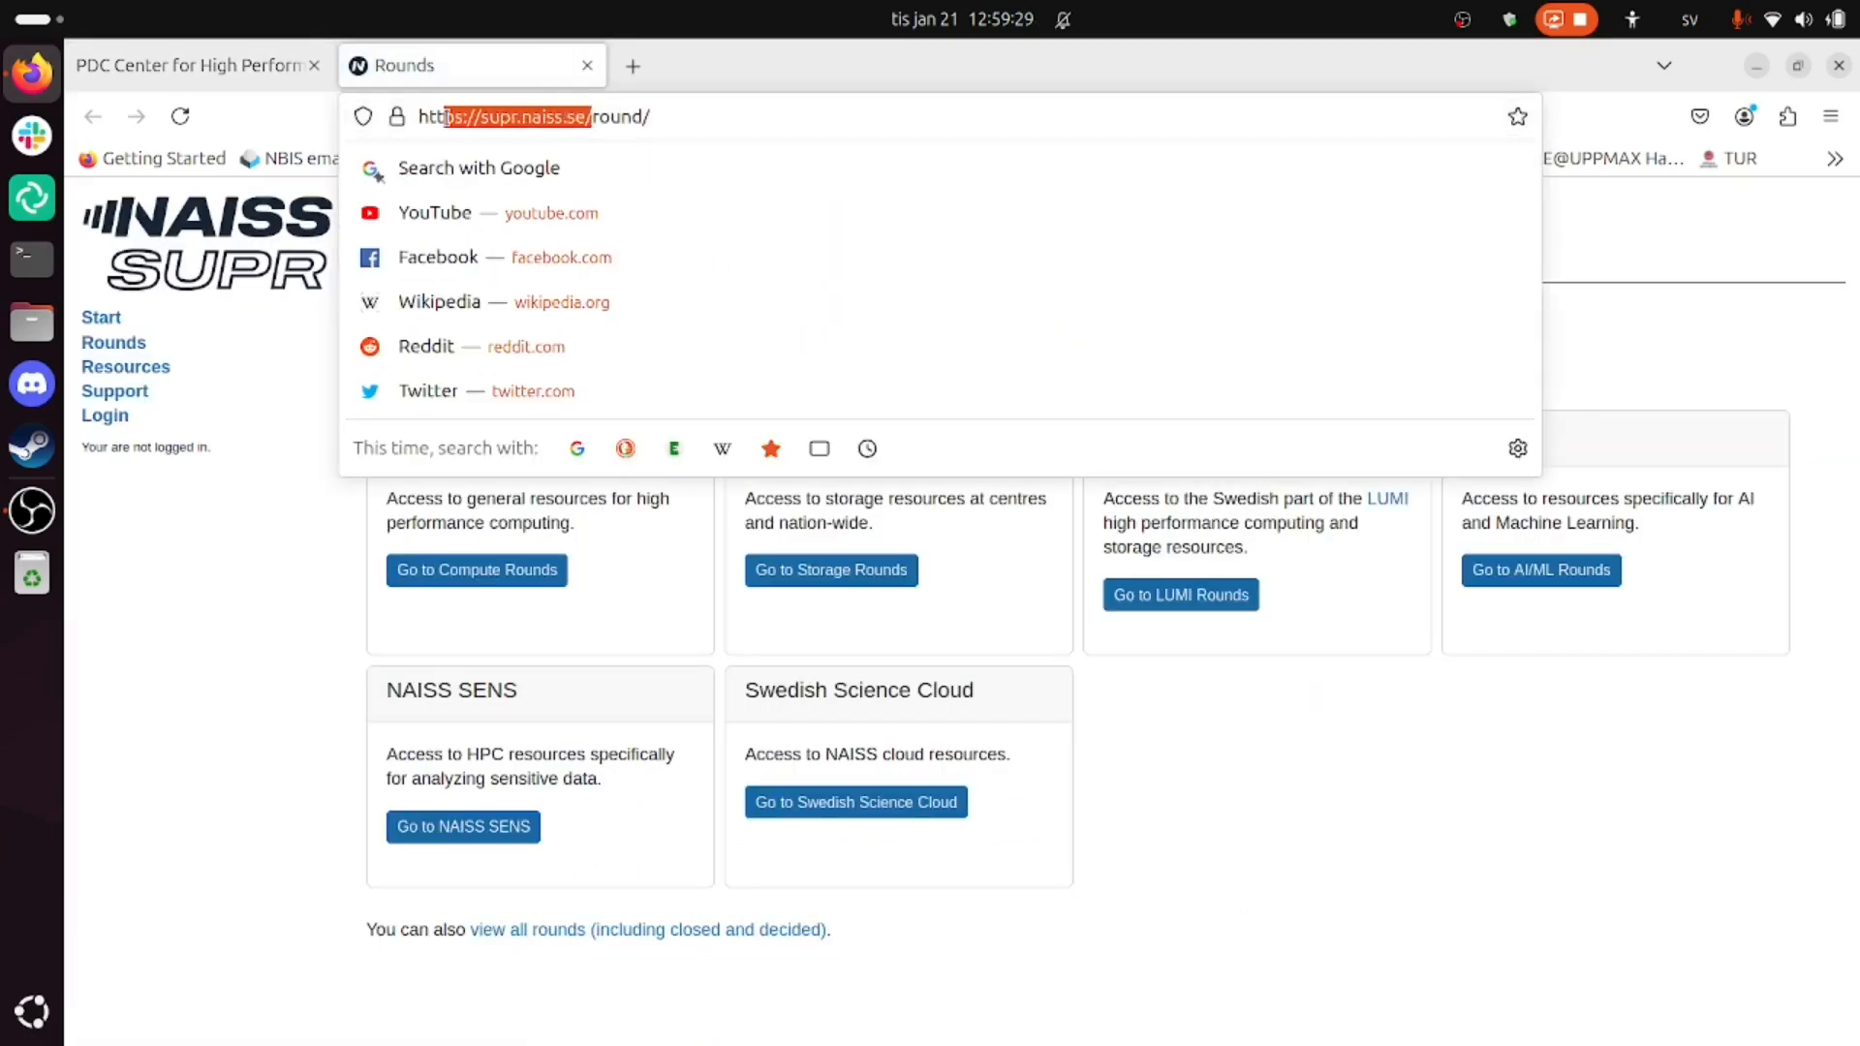
click(735, 133)
click(124, 615)
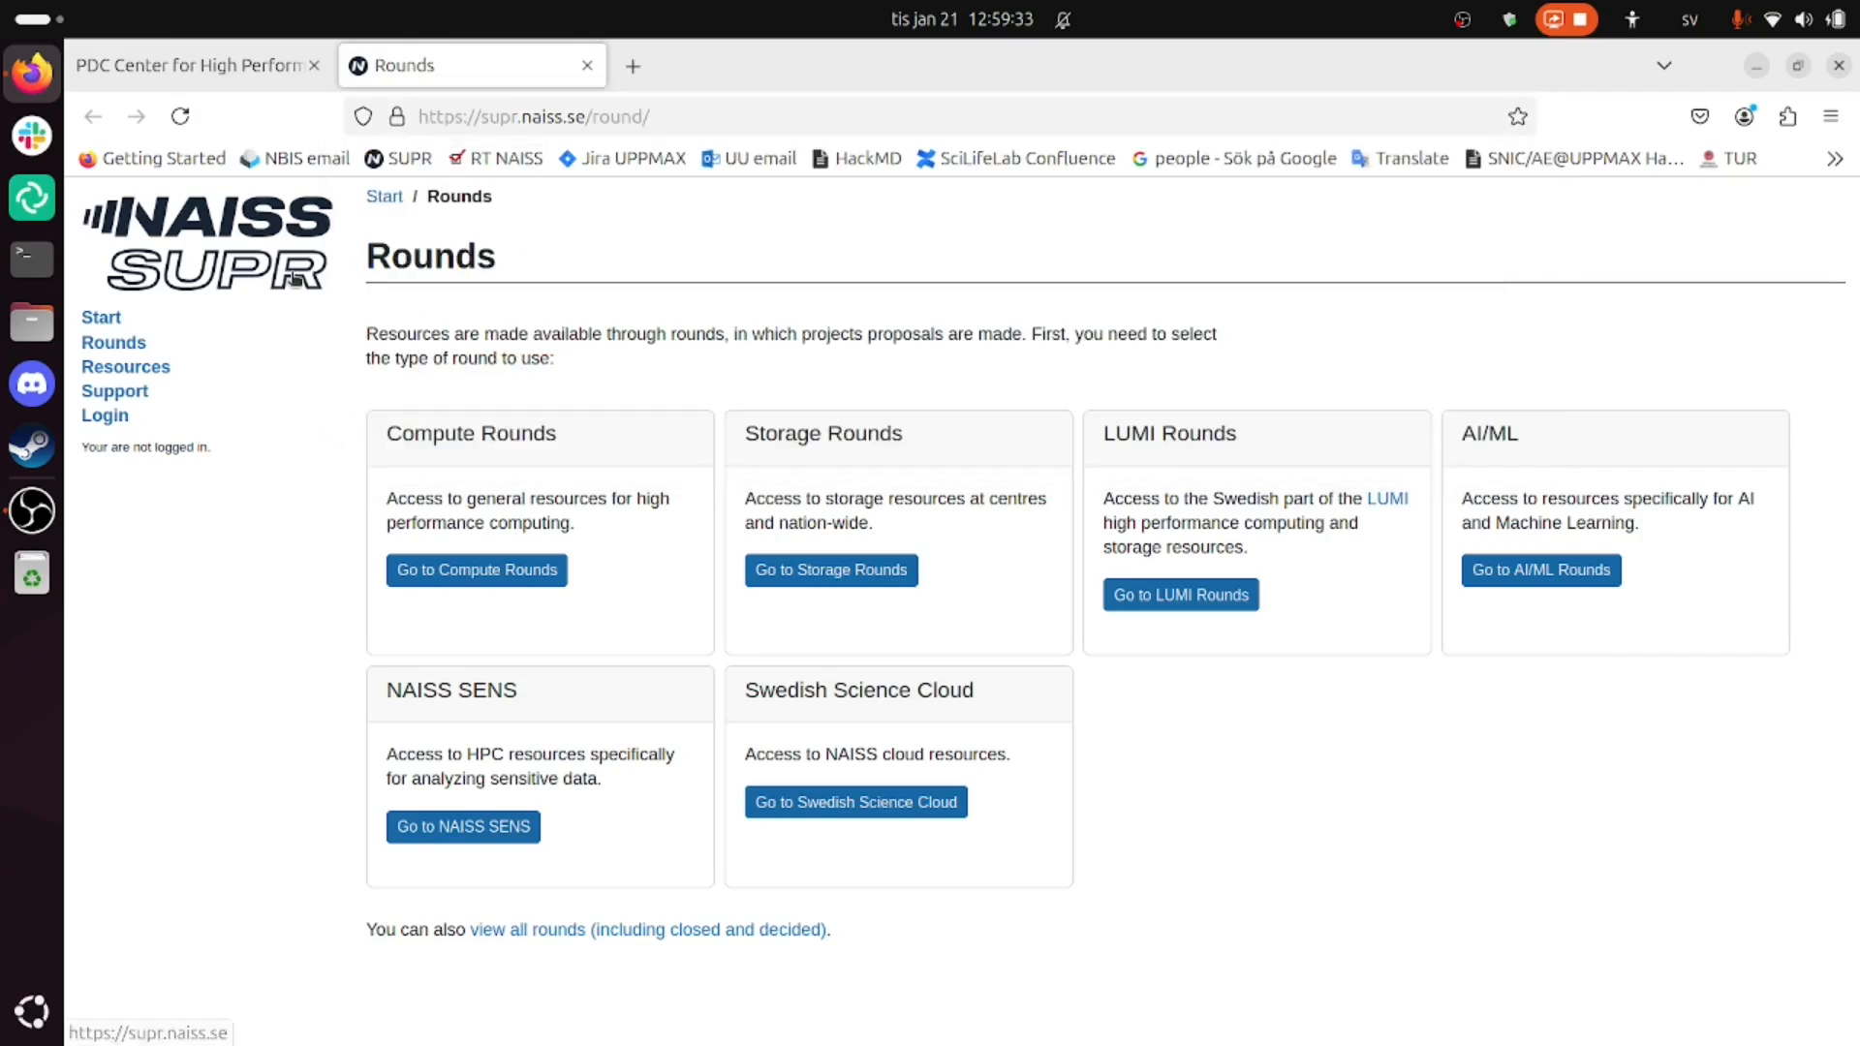
click(119, 322)
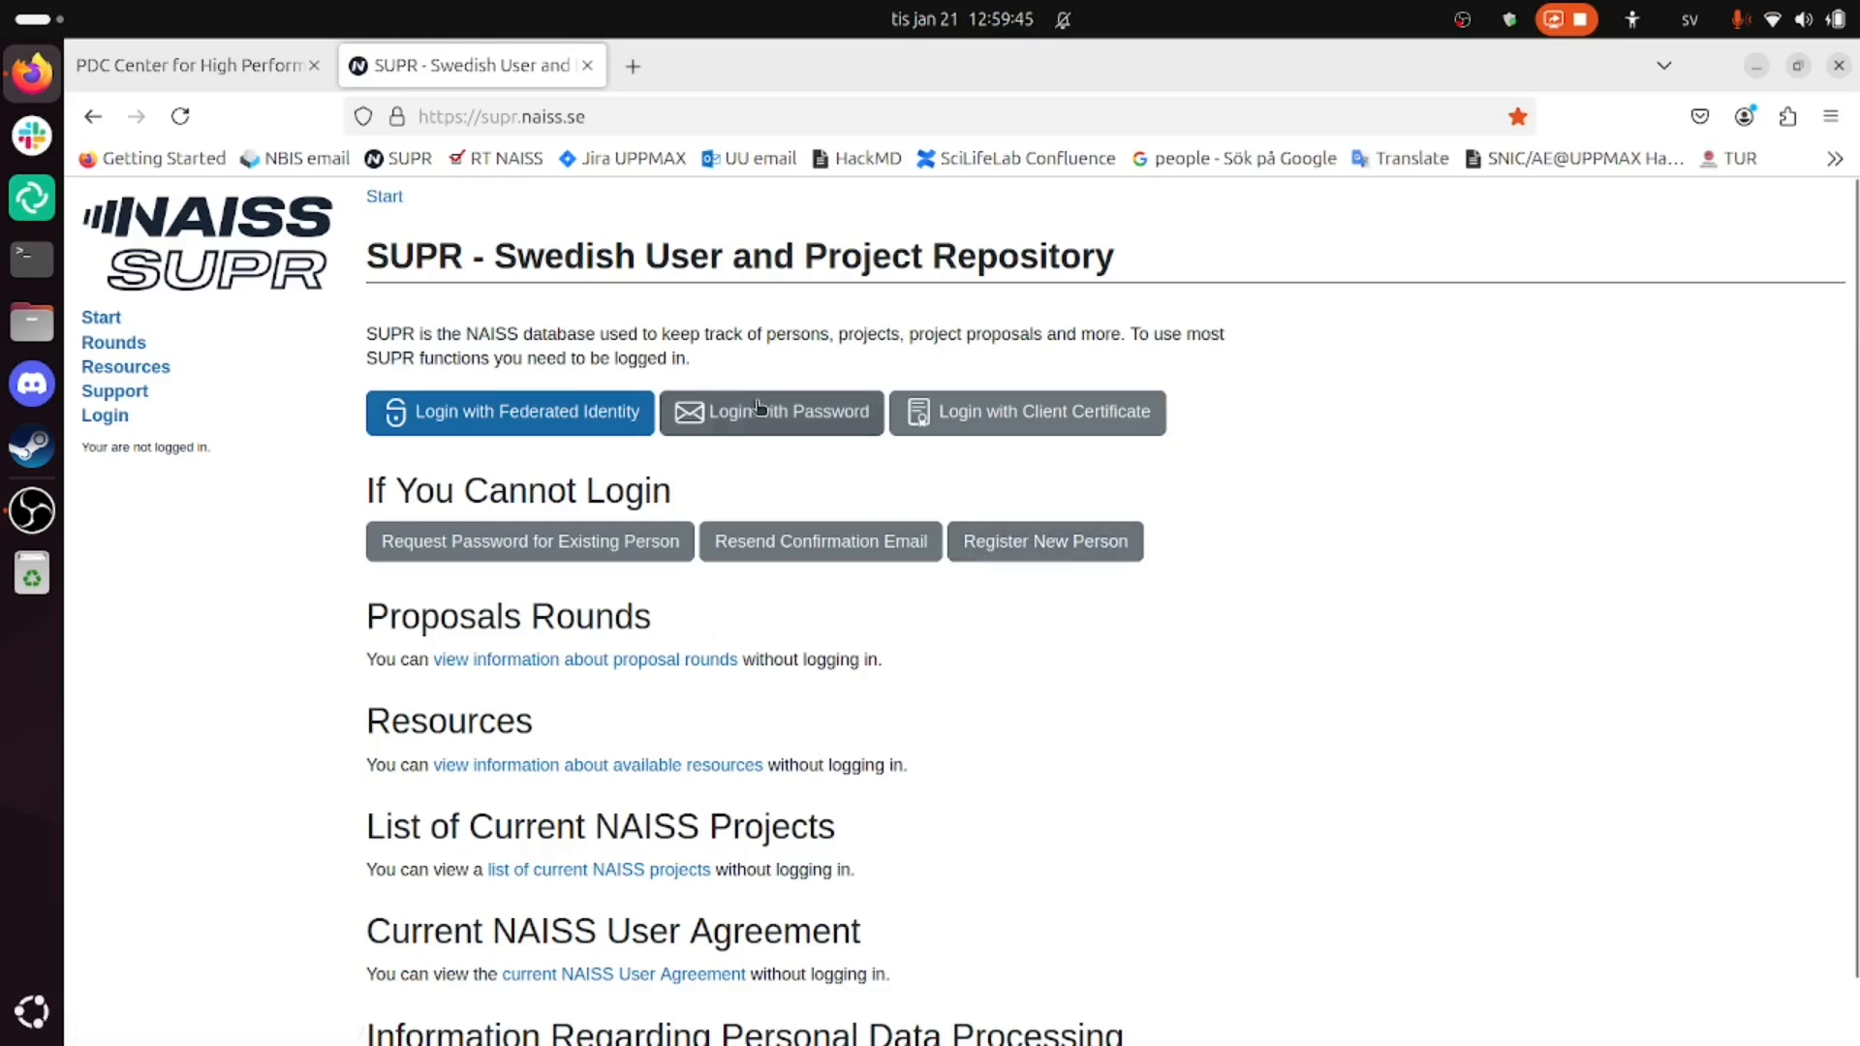
- Log in through Federated Identity as Uppsala University with the saved credentials and the two-factor code
click(585, 418)
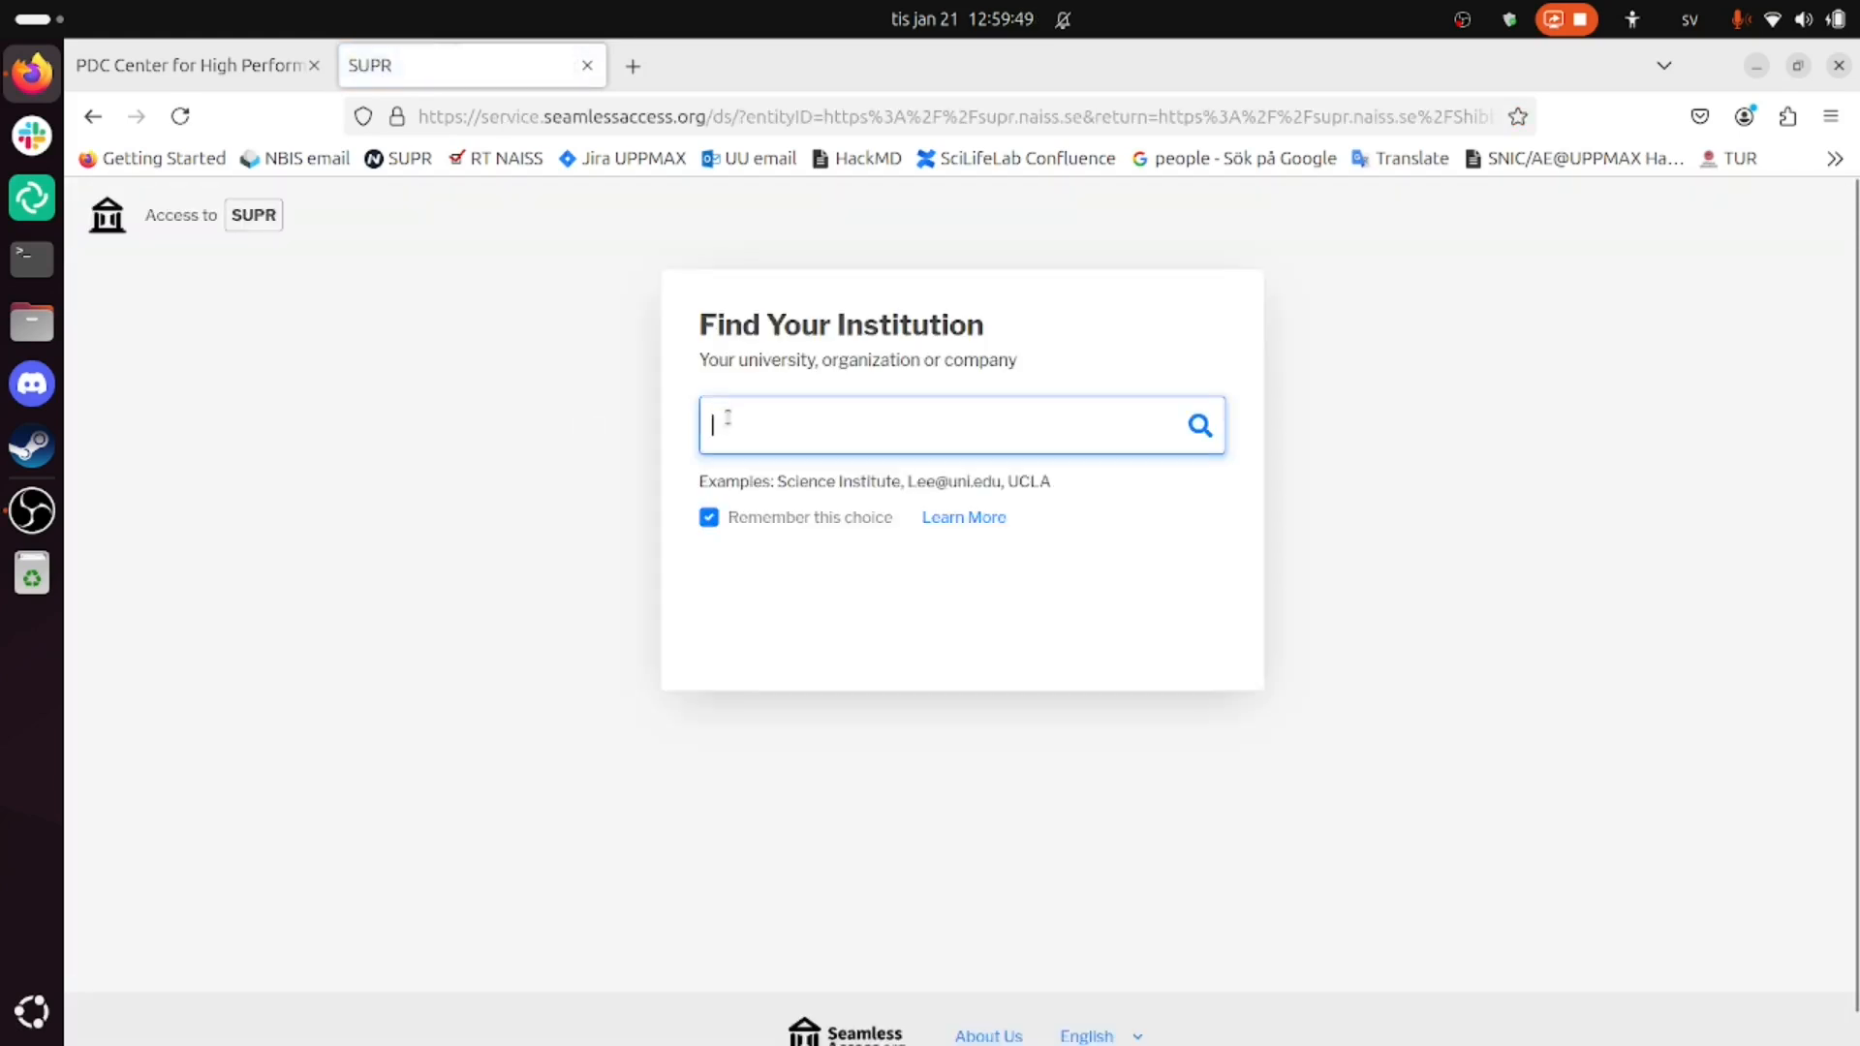
text(uppsal)
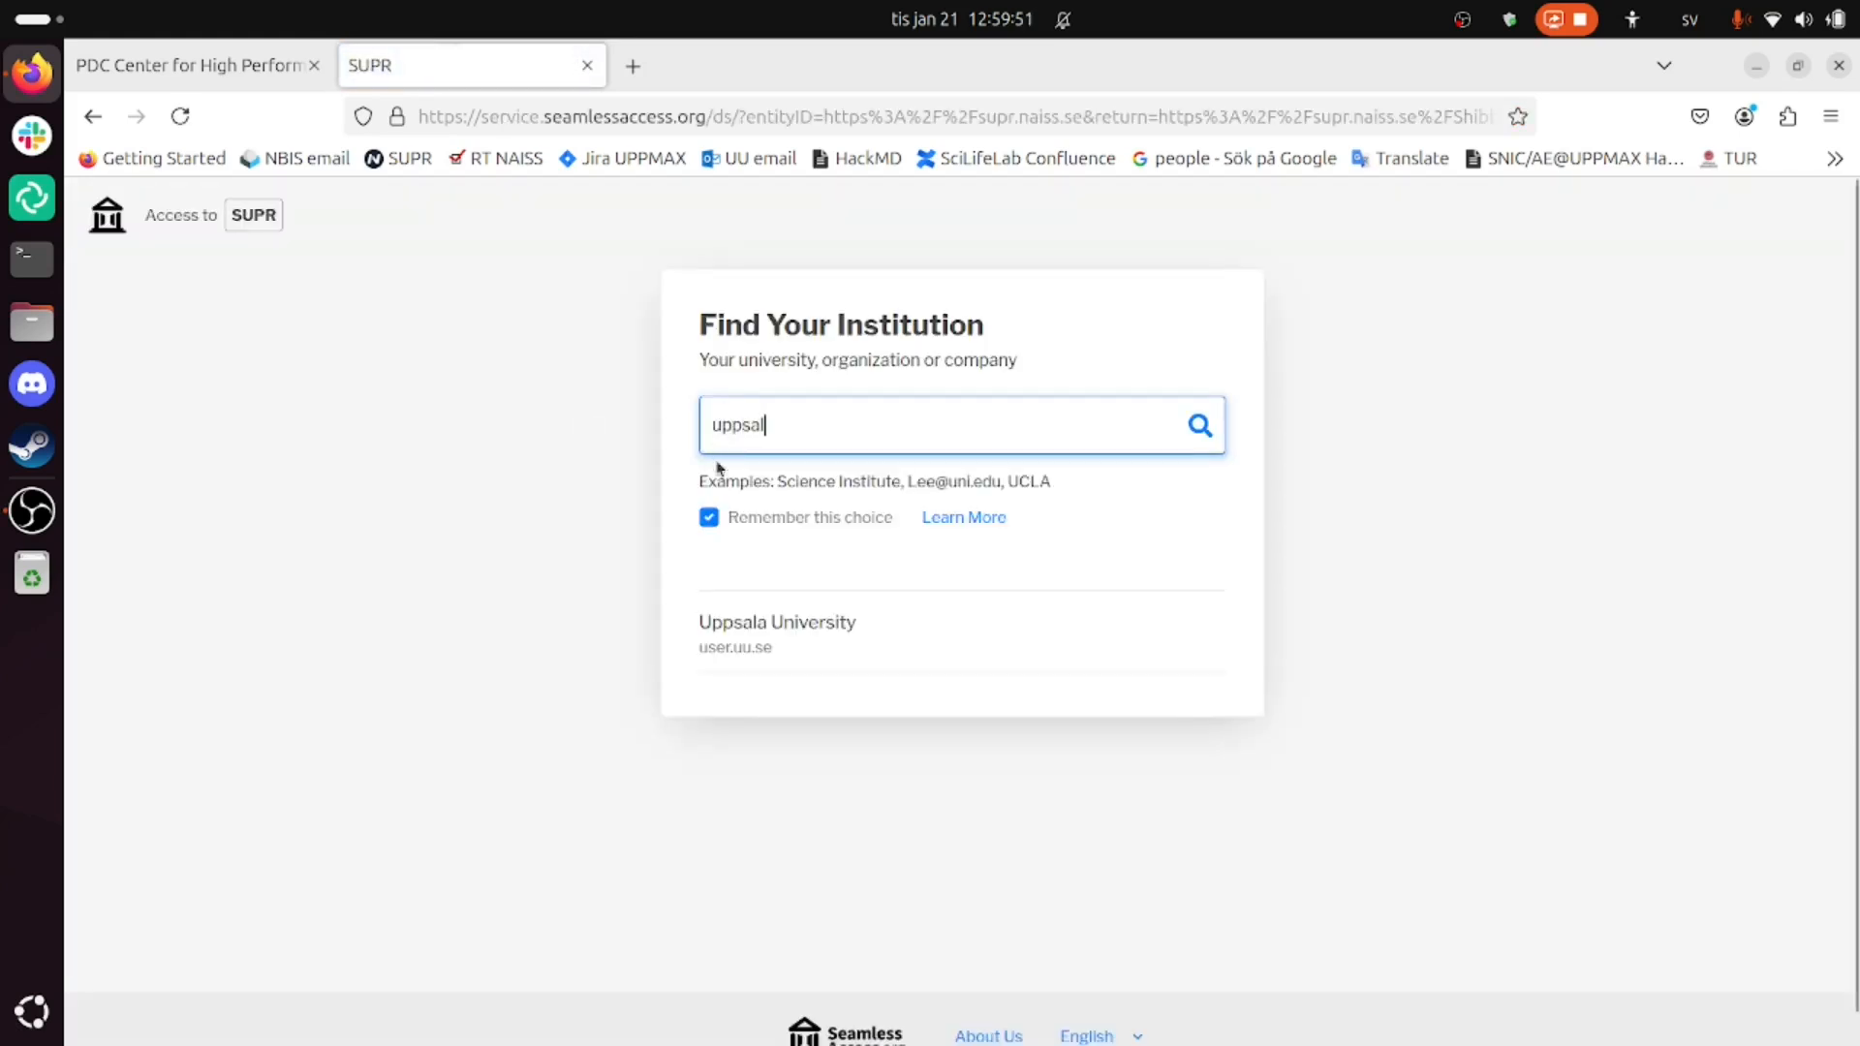
click(751, 628)
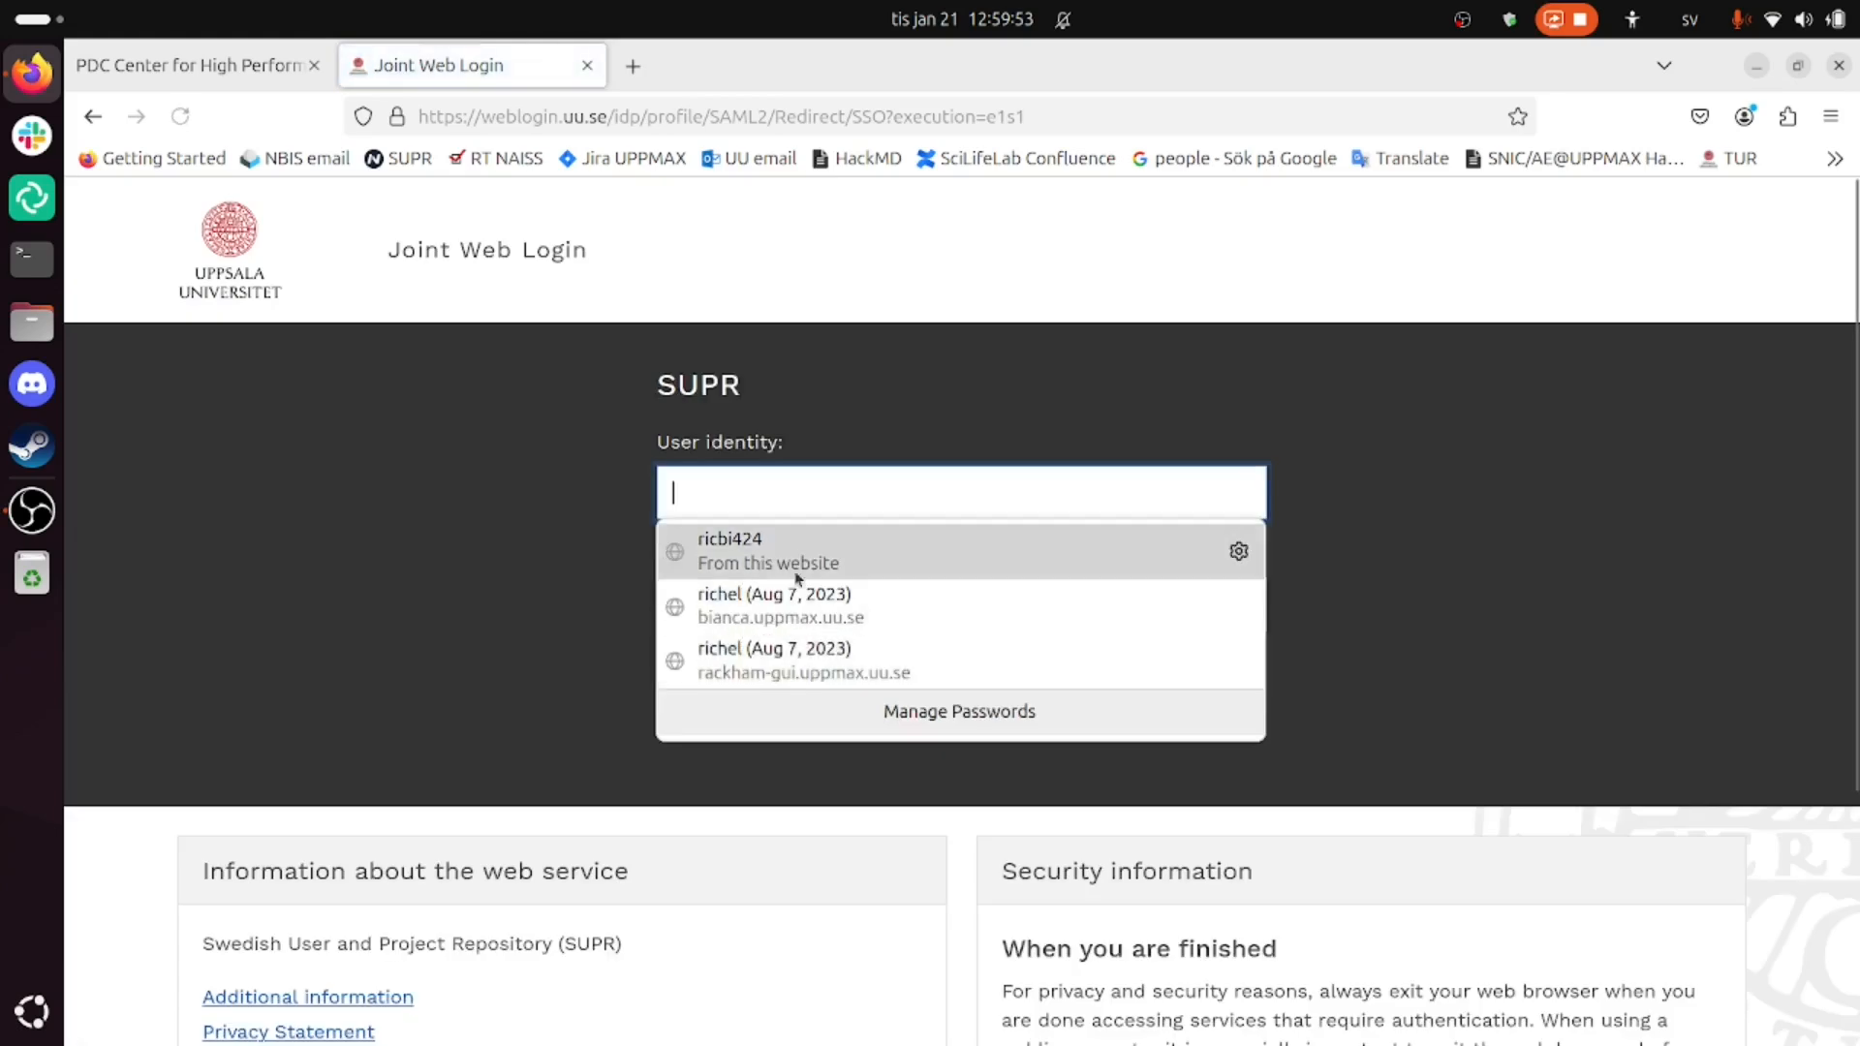
click(818, 558)
click(1188, 725)
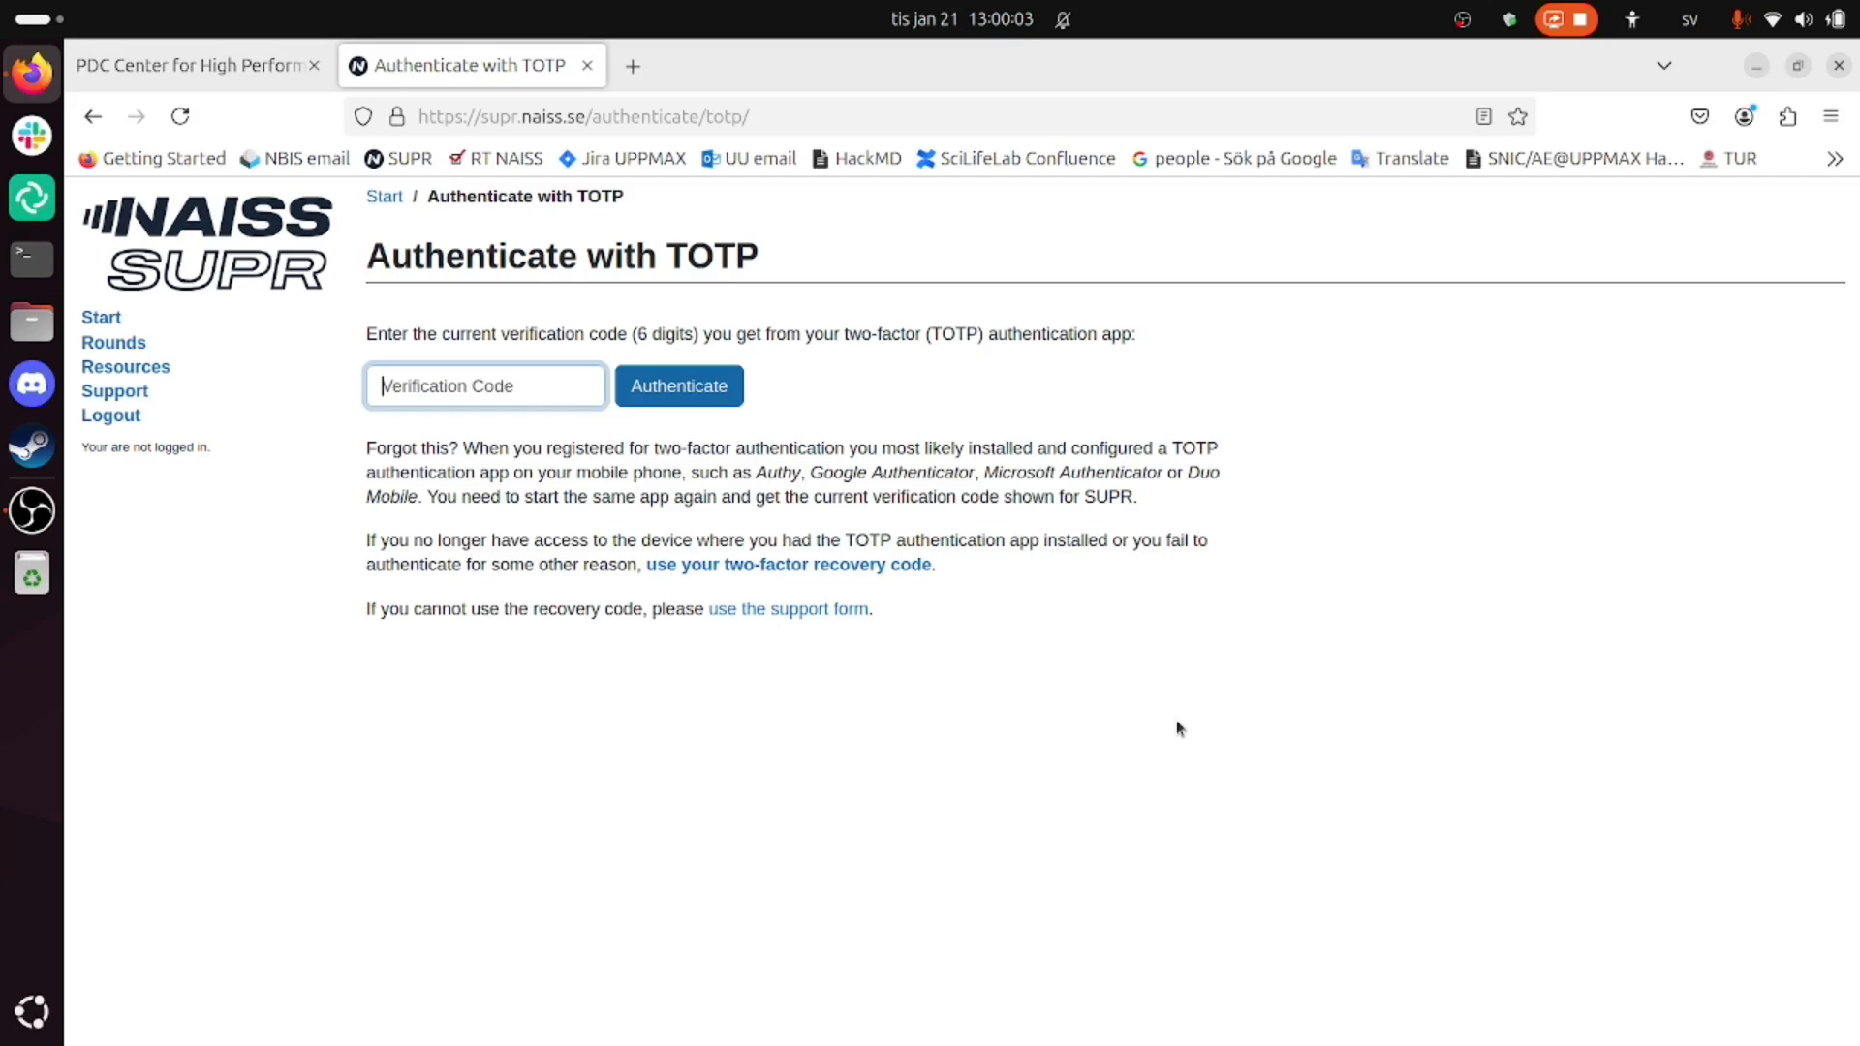
text(2)
key(Return)
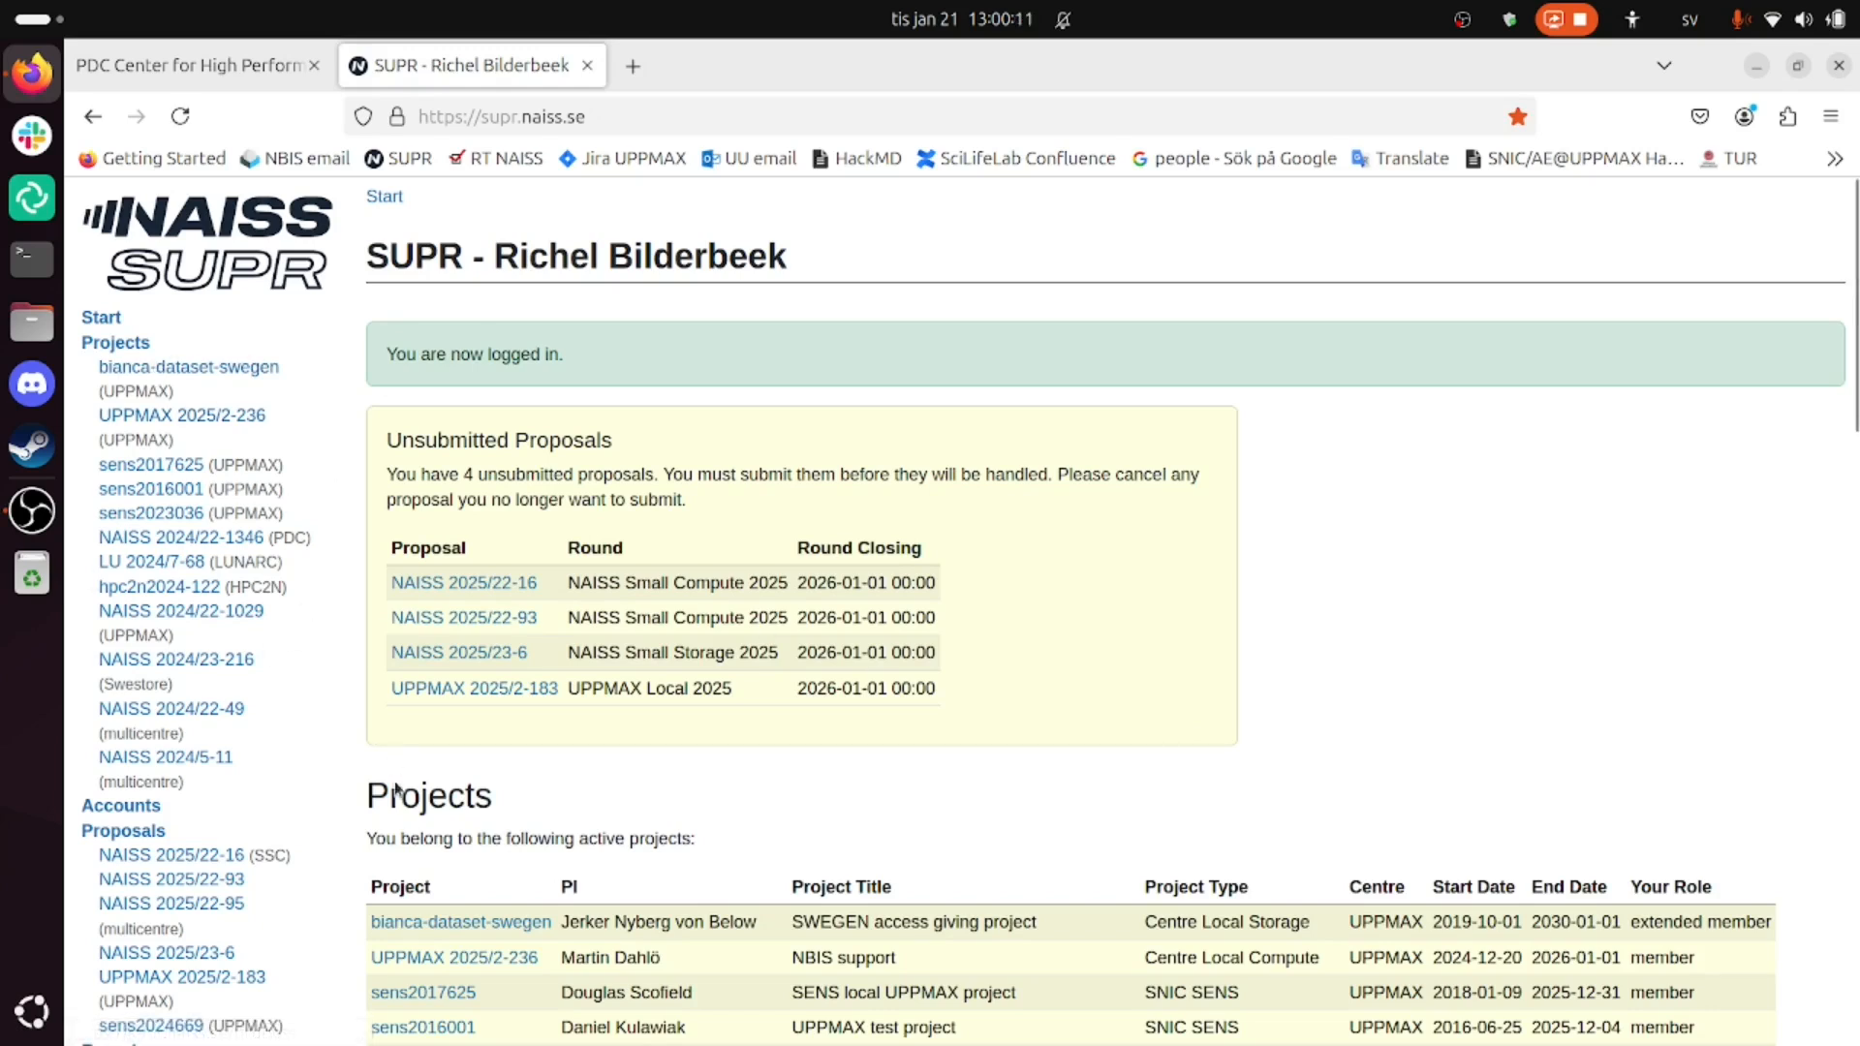
- Go to Rounds, then Go to Compute Rounds, and point out NAISS in Small Compute
scroll(309, 765, down, 5)
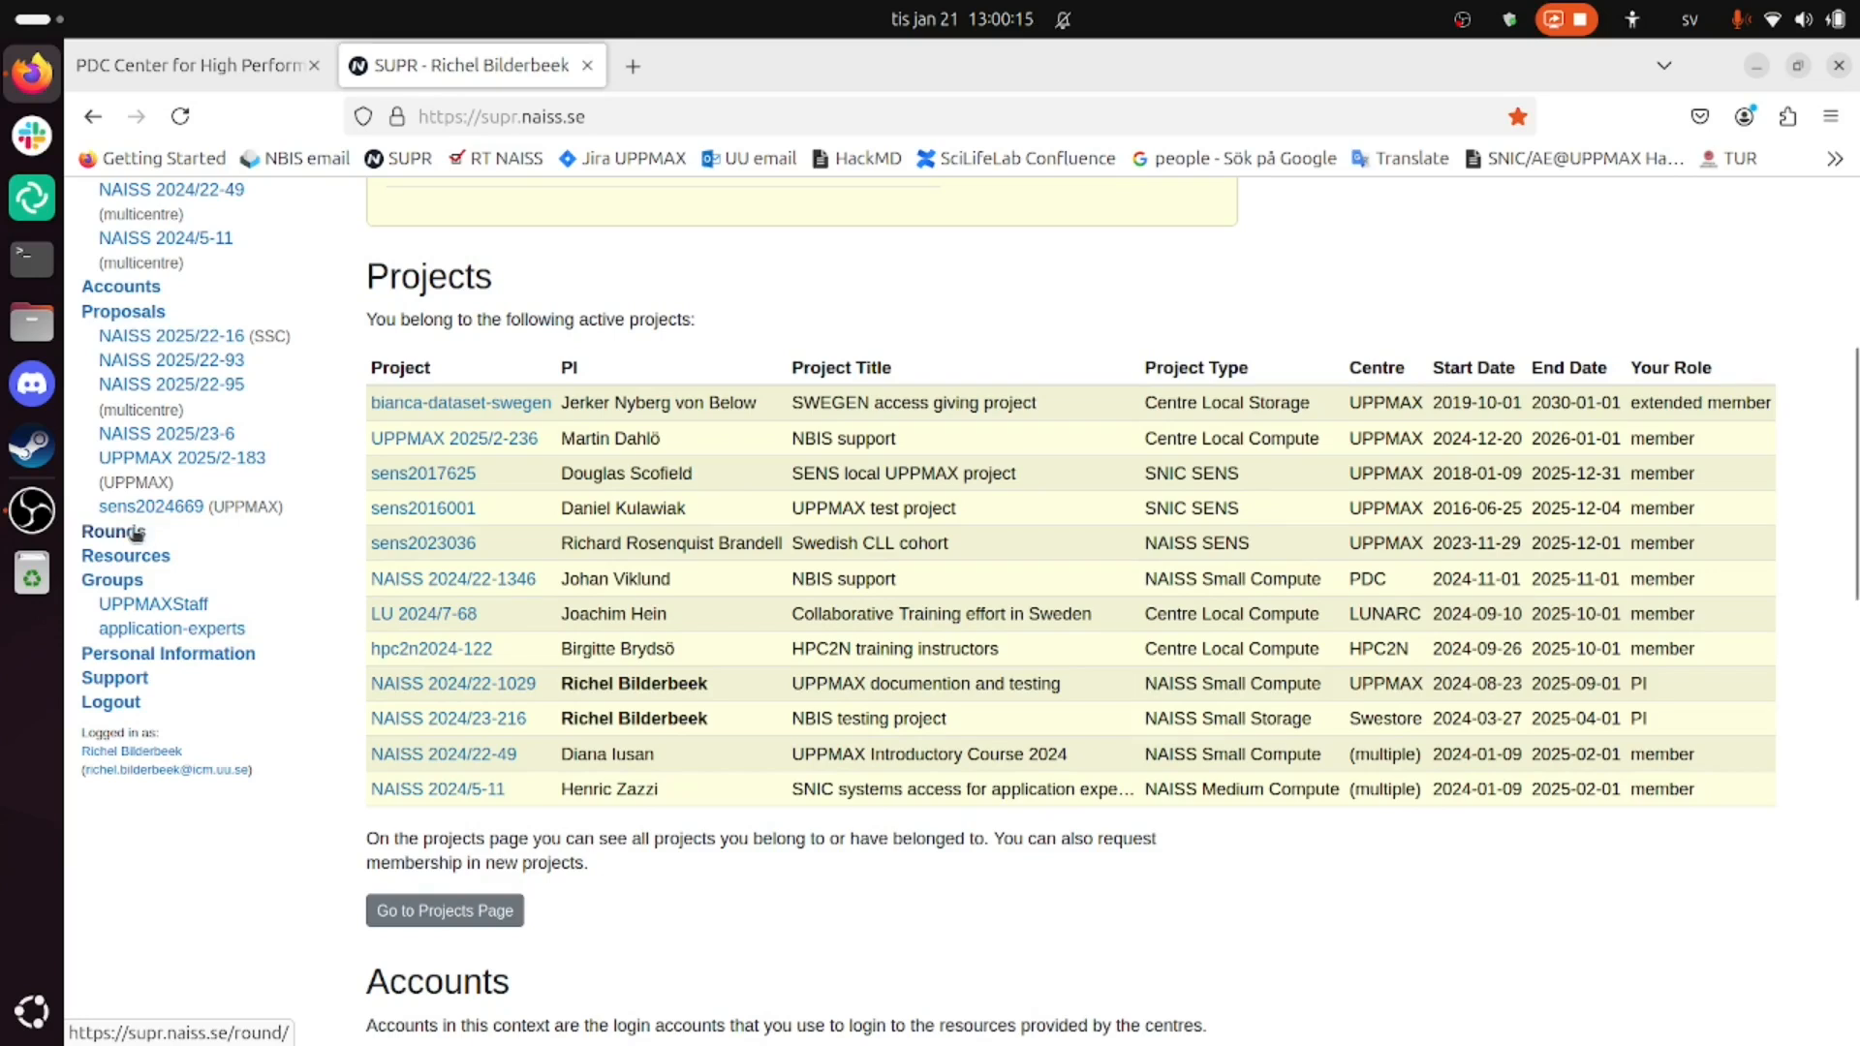
click(136, 534)
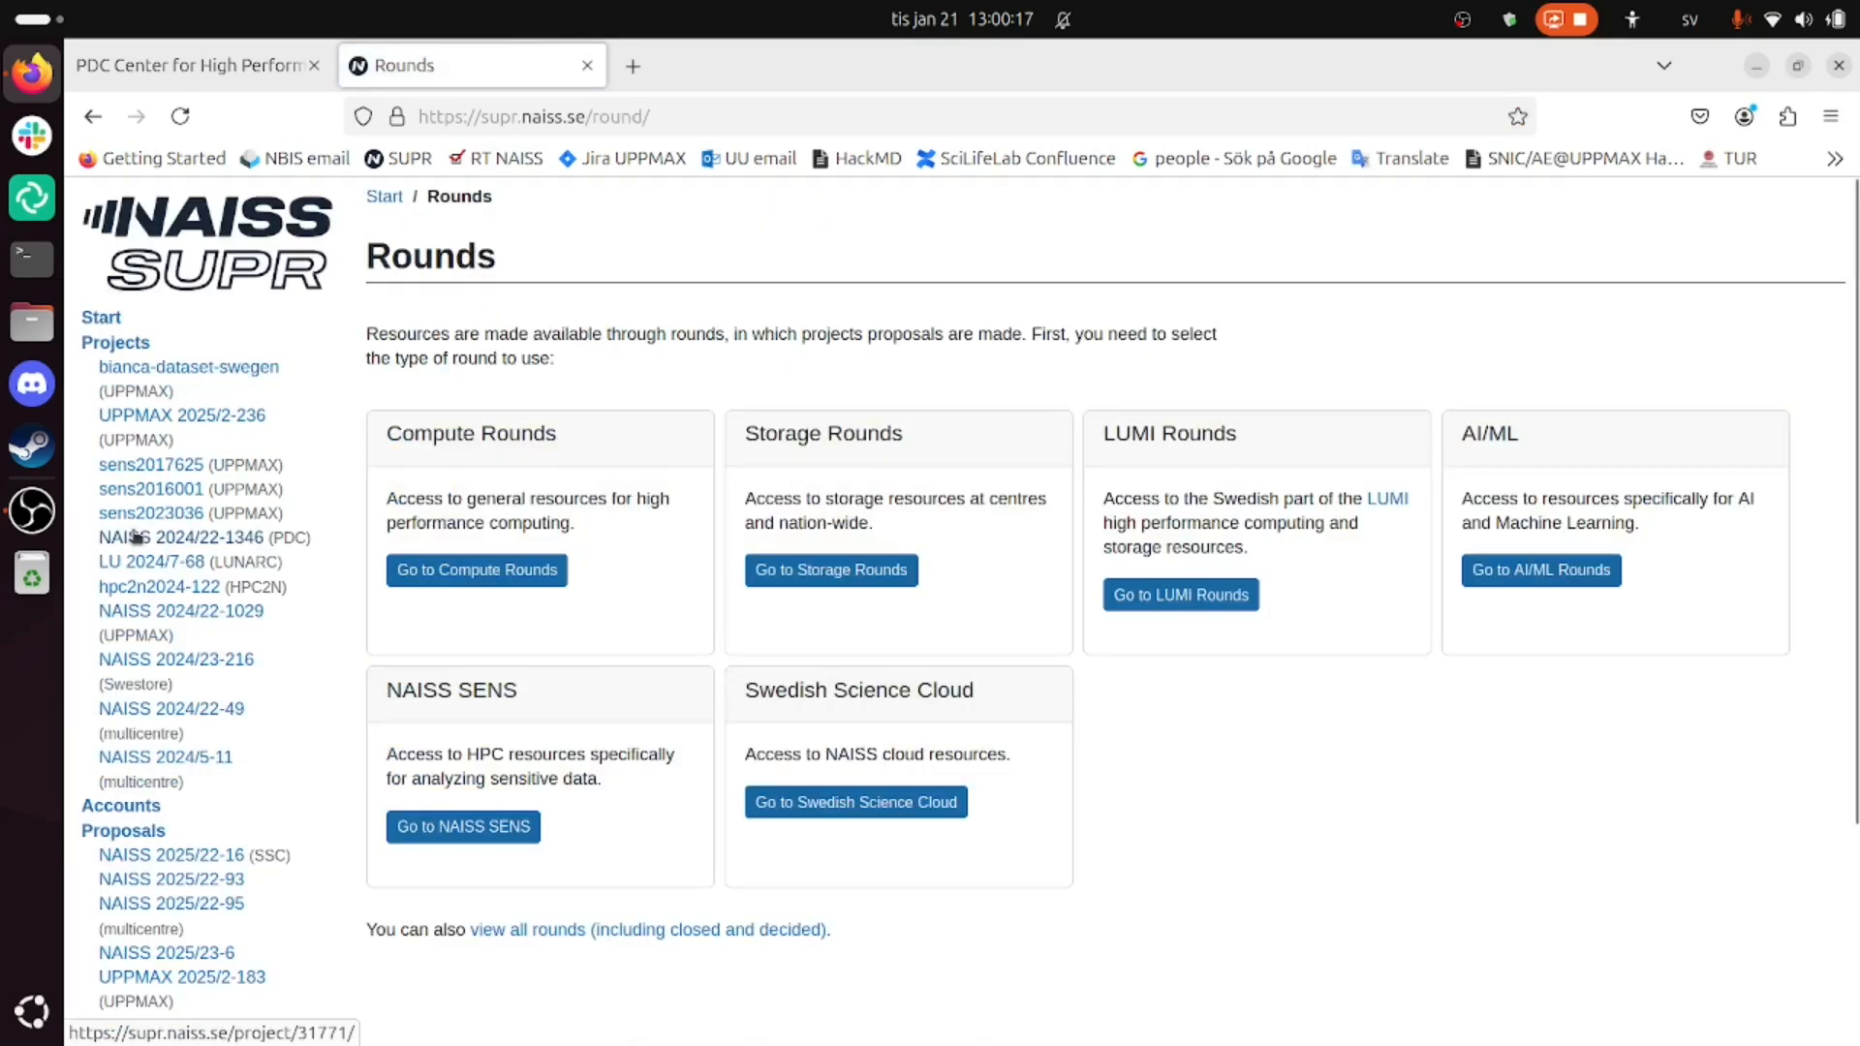
click(526, 573)
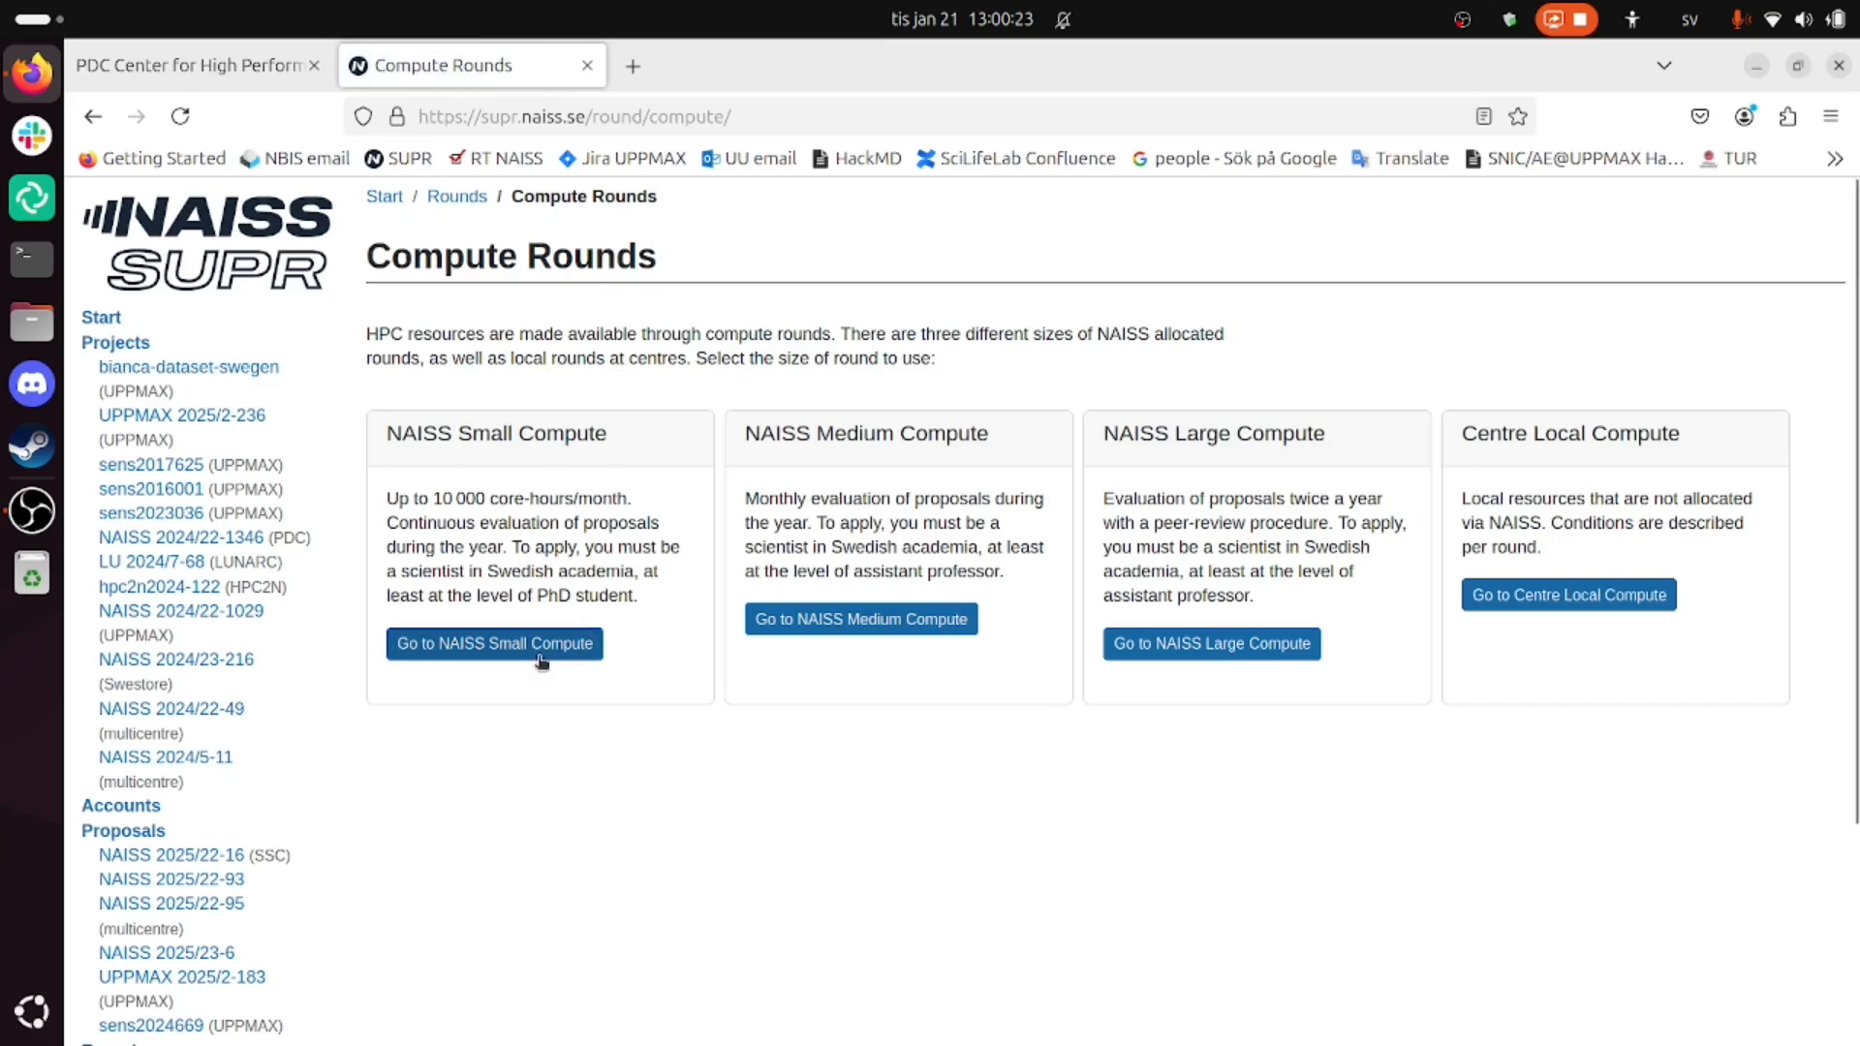
double_click(443, 433)
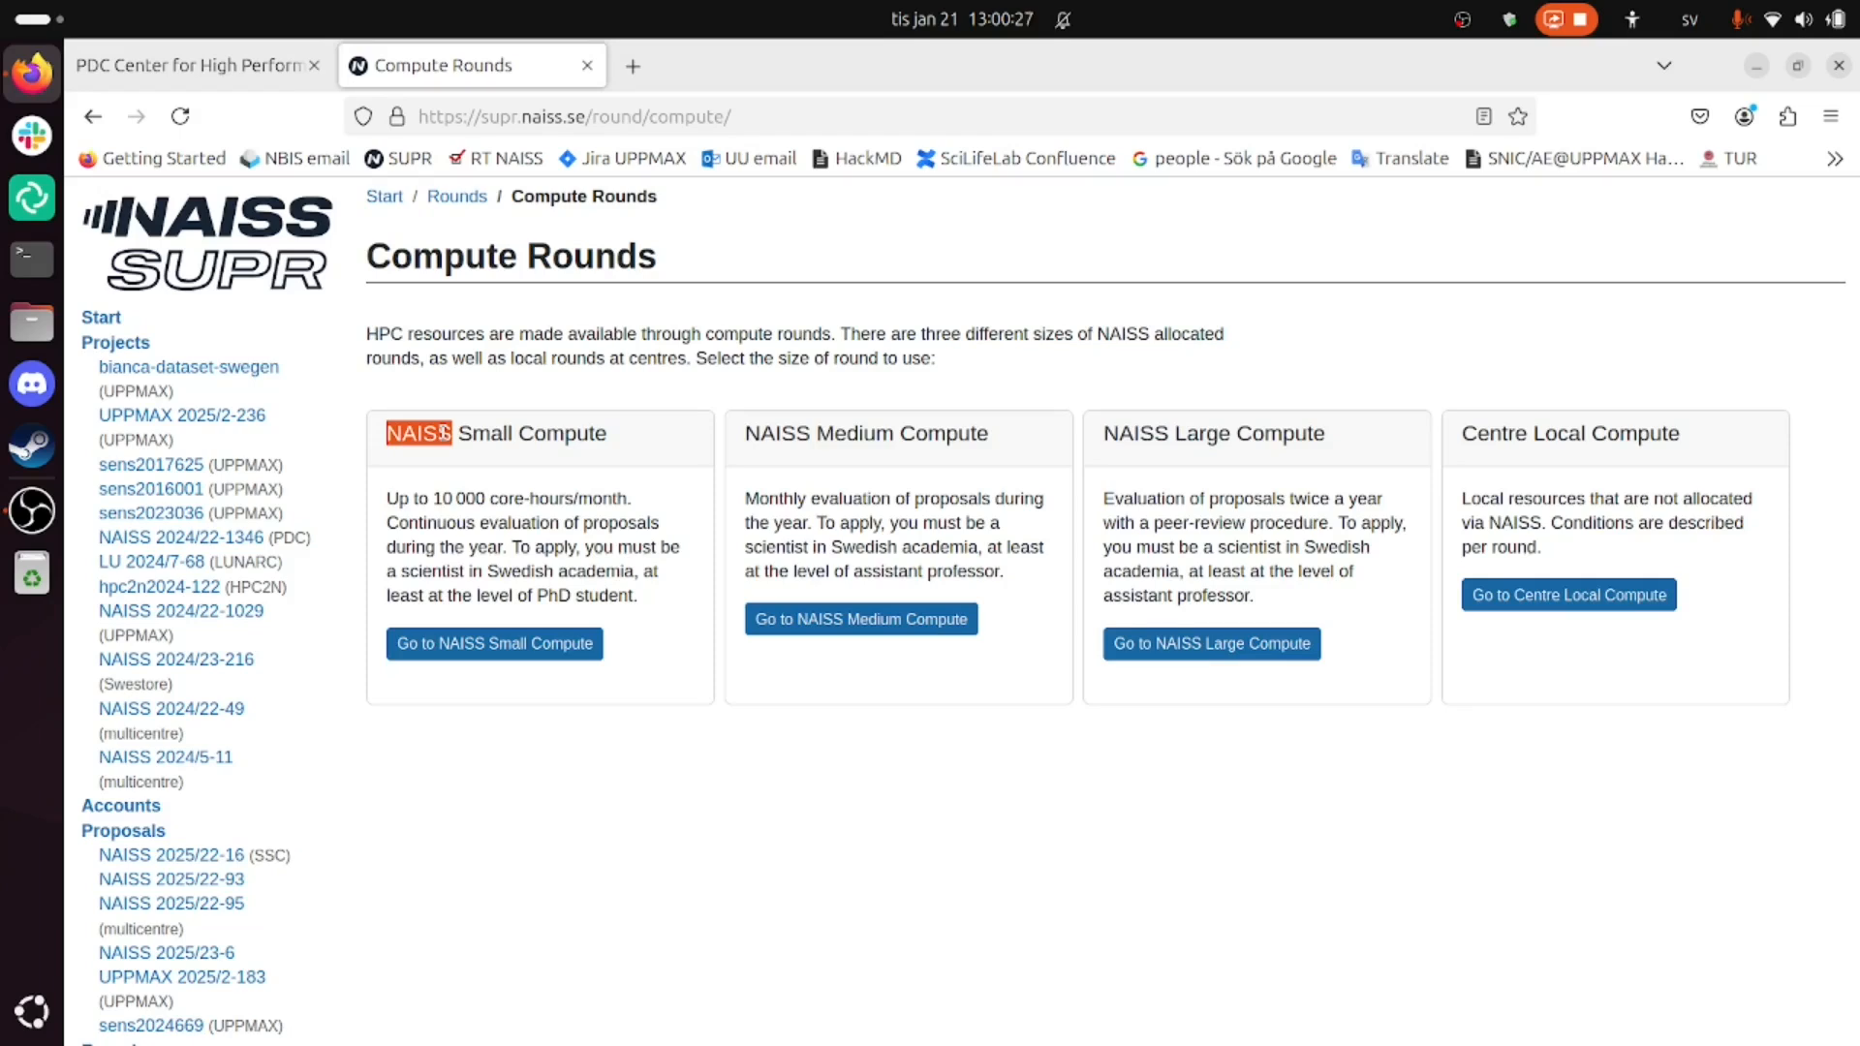
- Open the NAISS Small Compute round and start a new 2025 proposal
click(459, 647)
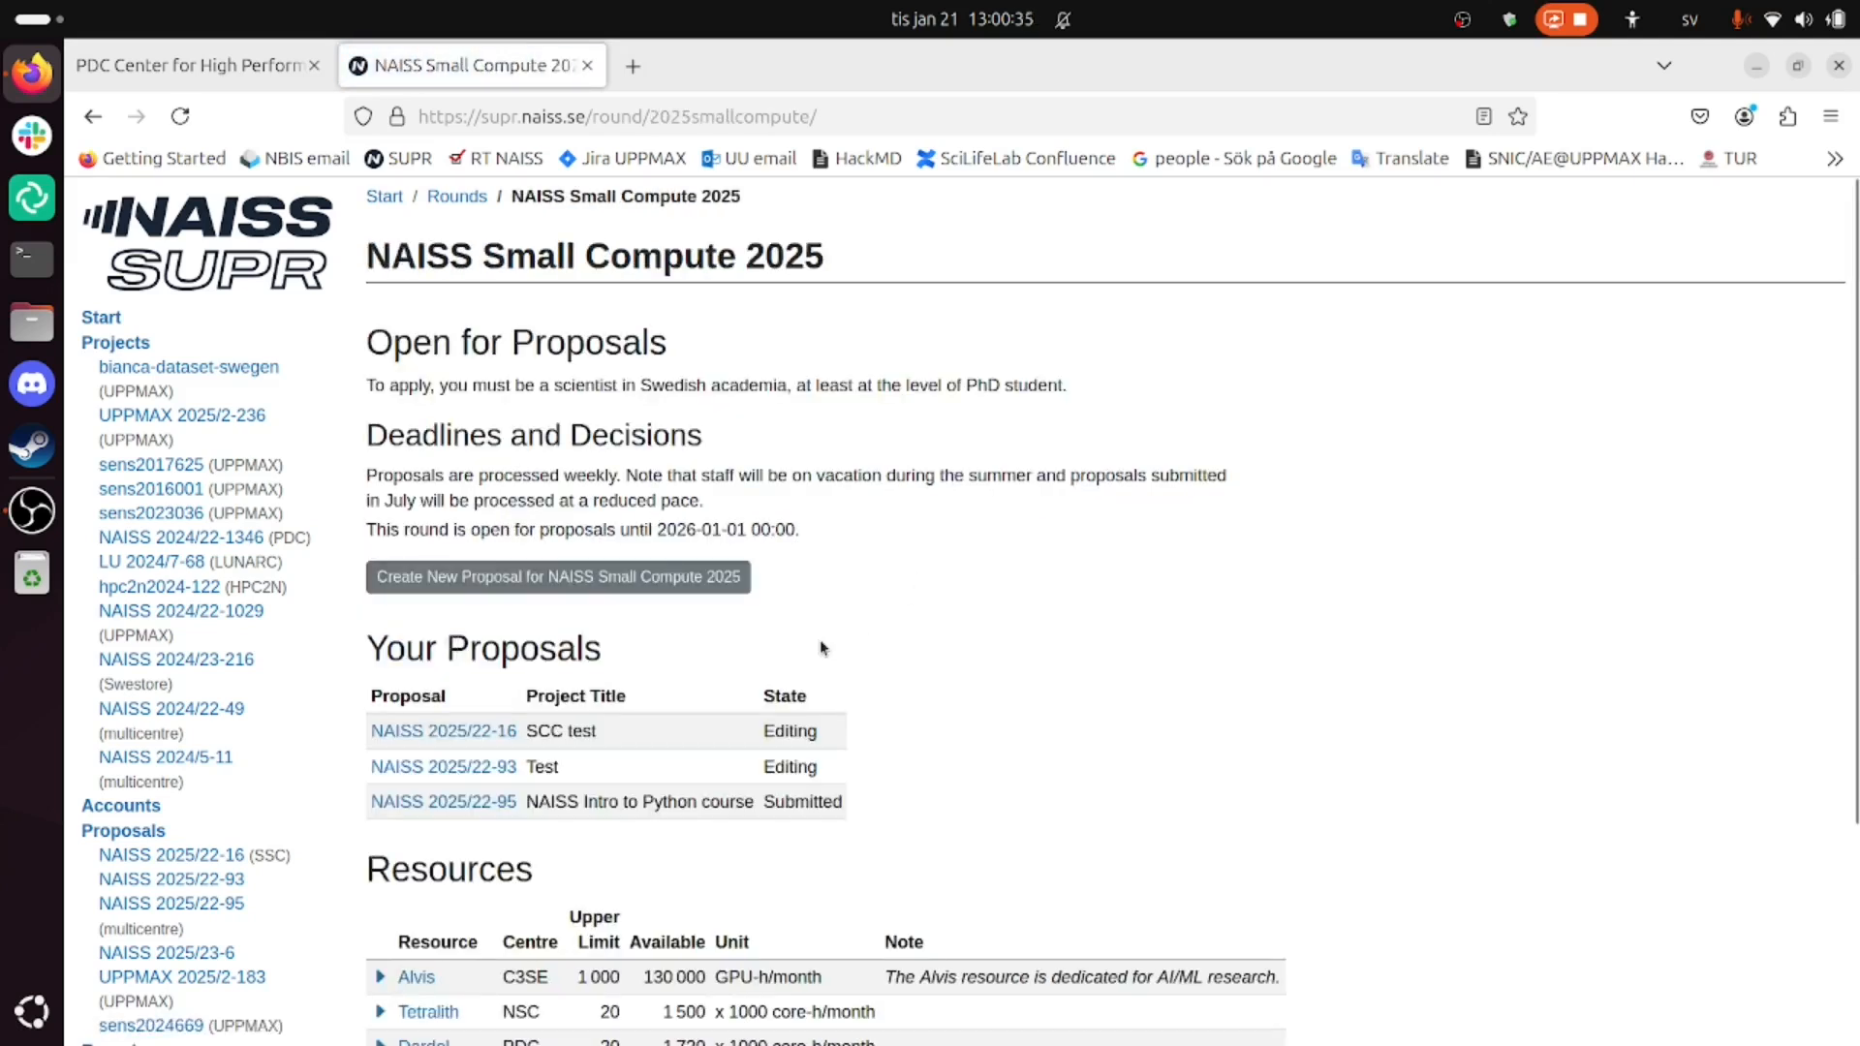
scroll(906, 570, down, 1)
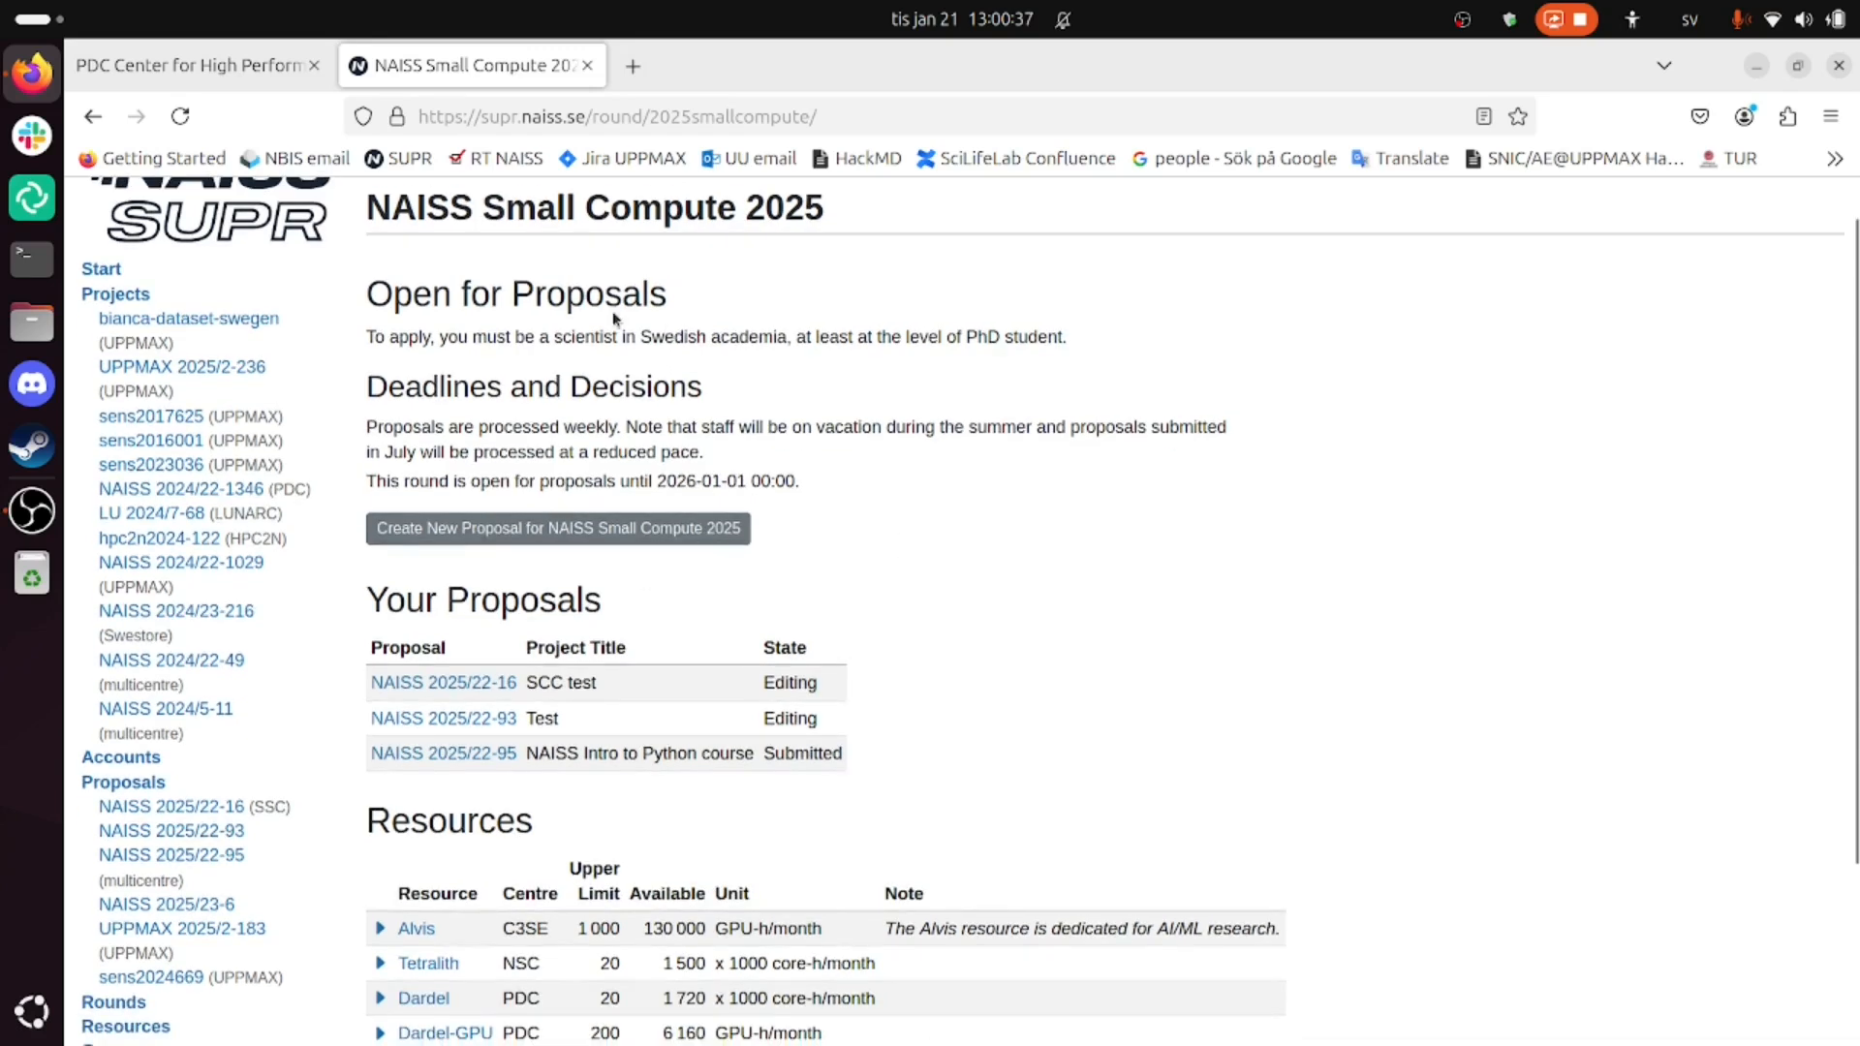
click(549, 529)
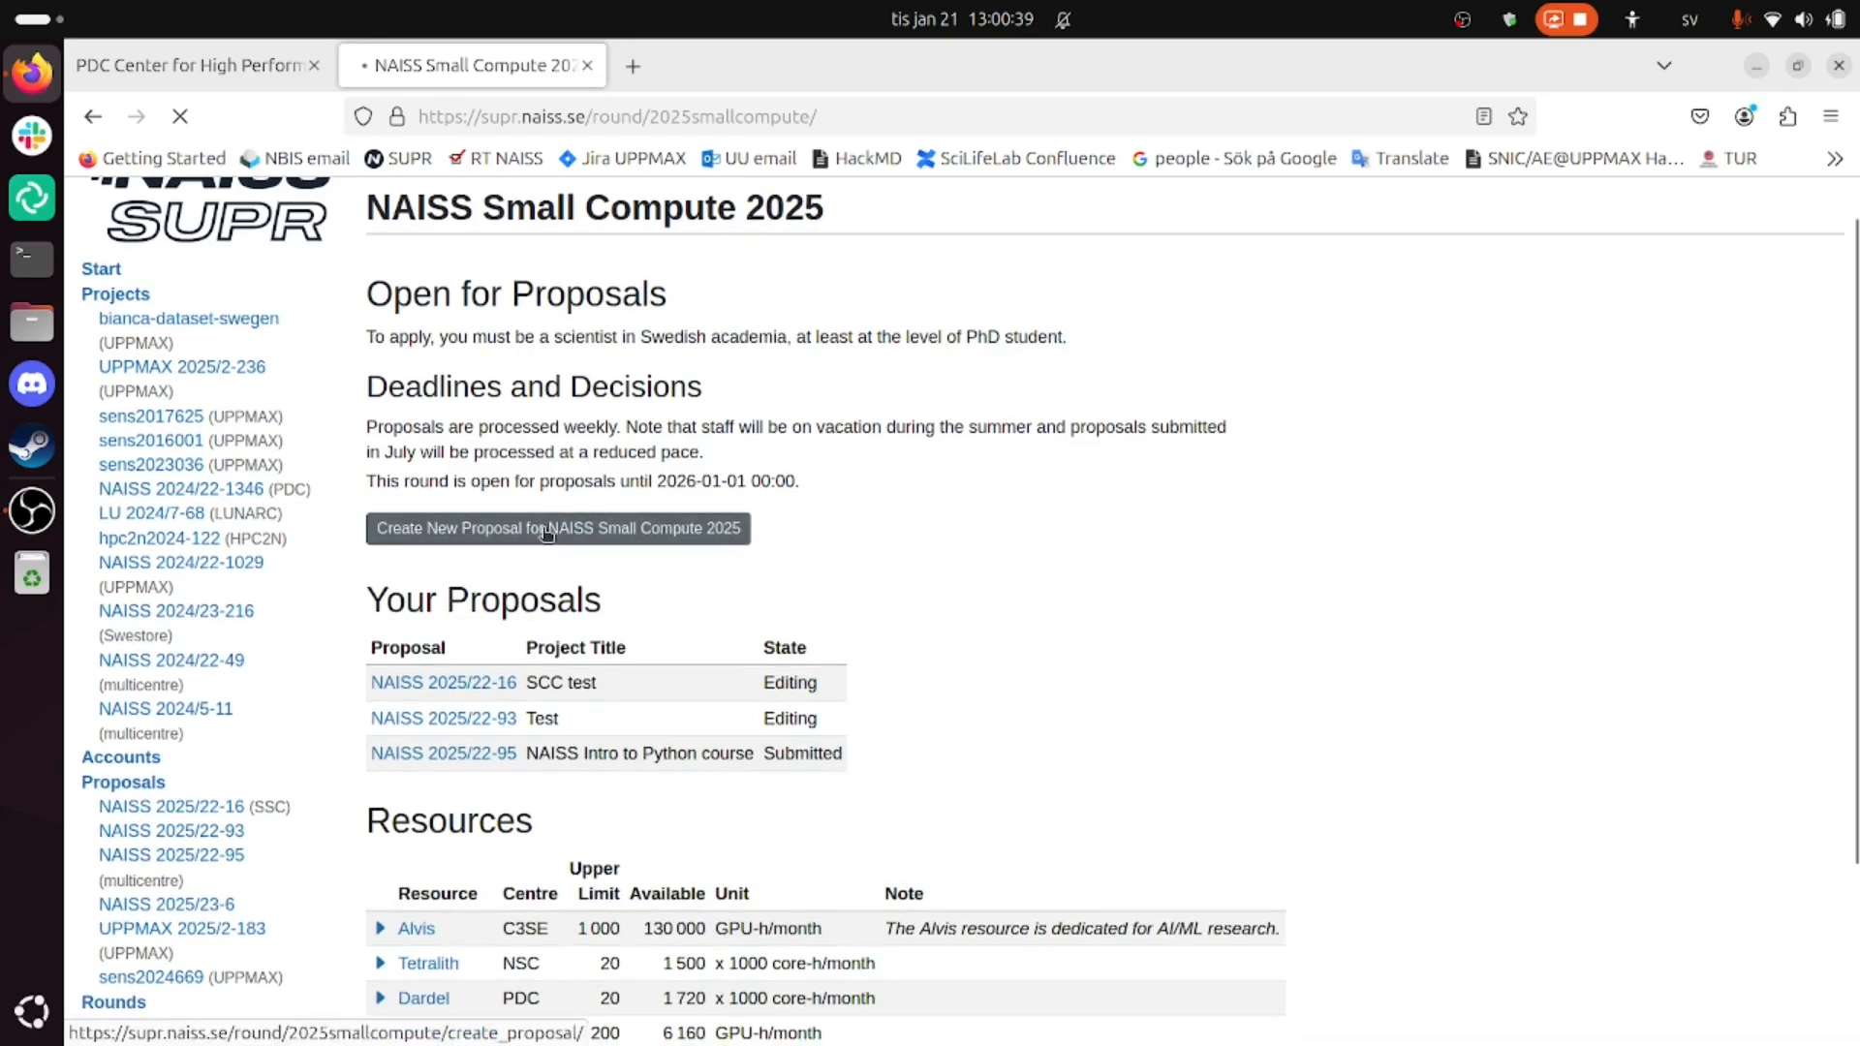
- Enter 'Test' as the project title and create the proposal
scroll(893, 602, down, 6)
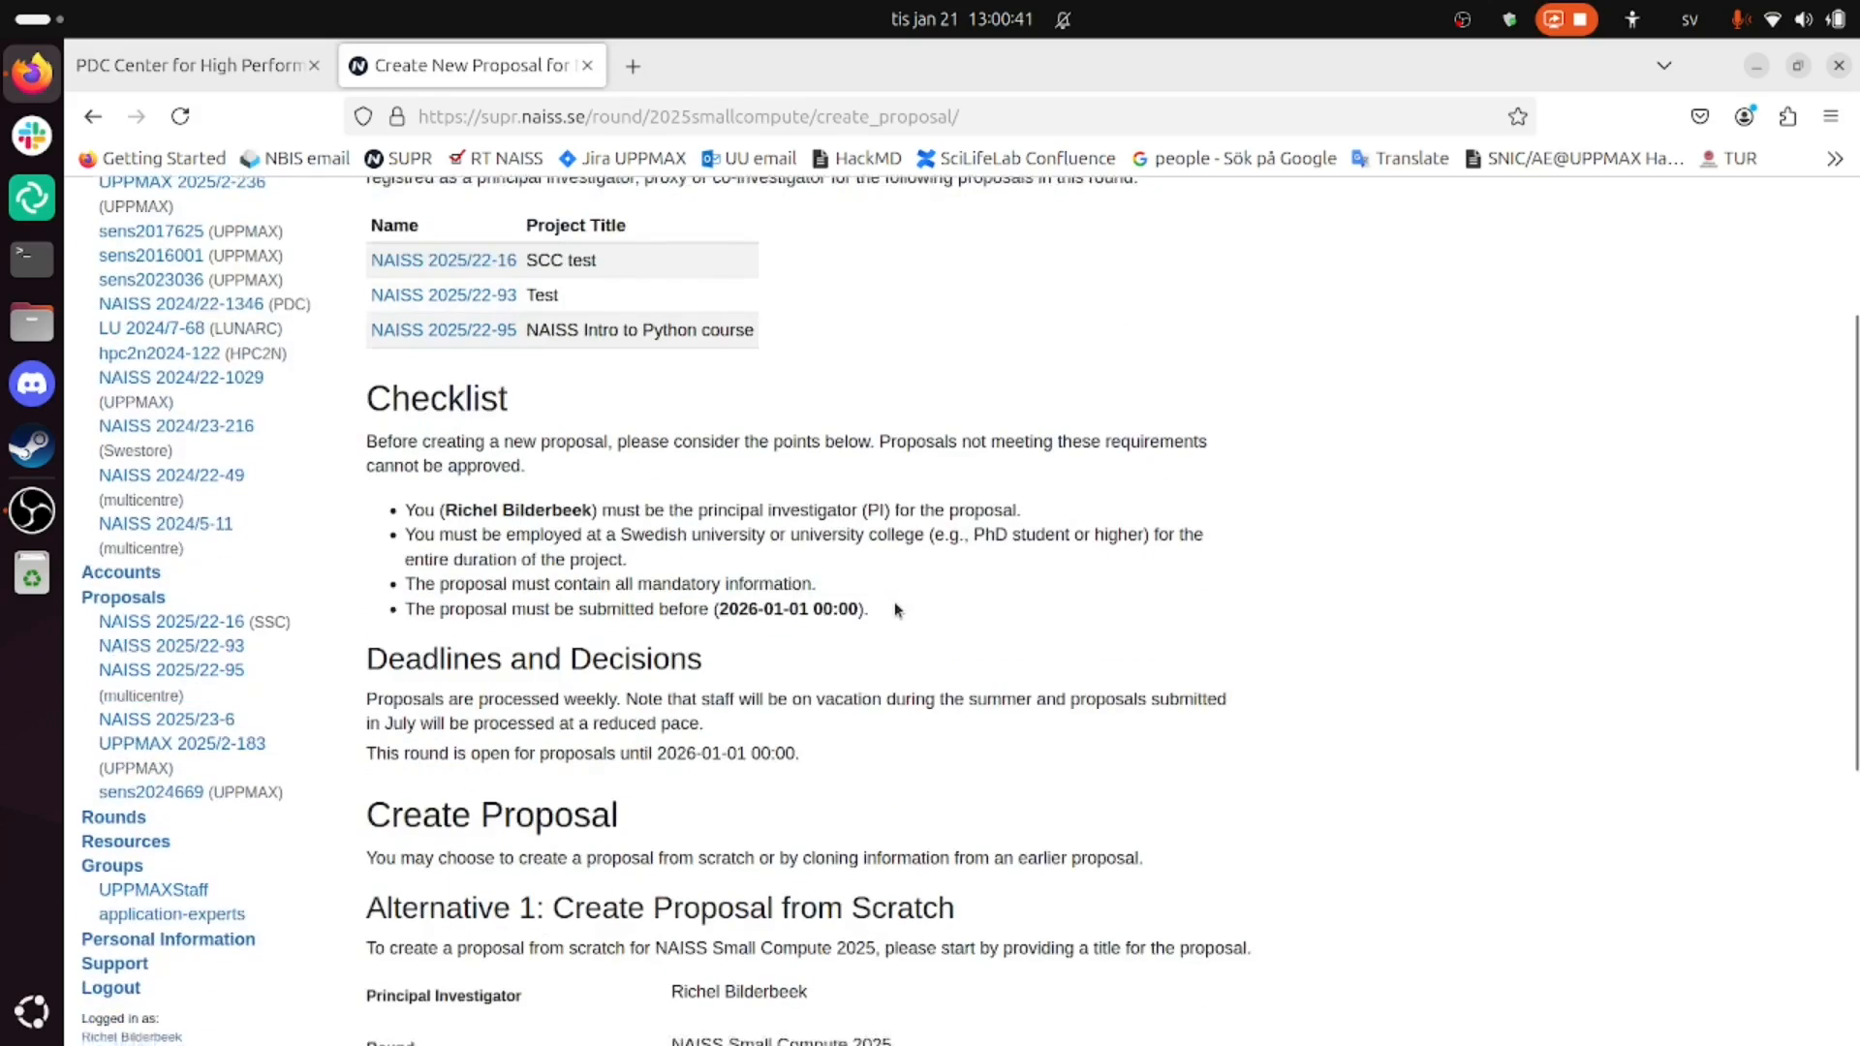
click(846, 633)
text(Test)
drag(956, 441, 536, 446)
click(665, 580)
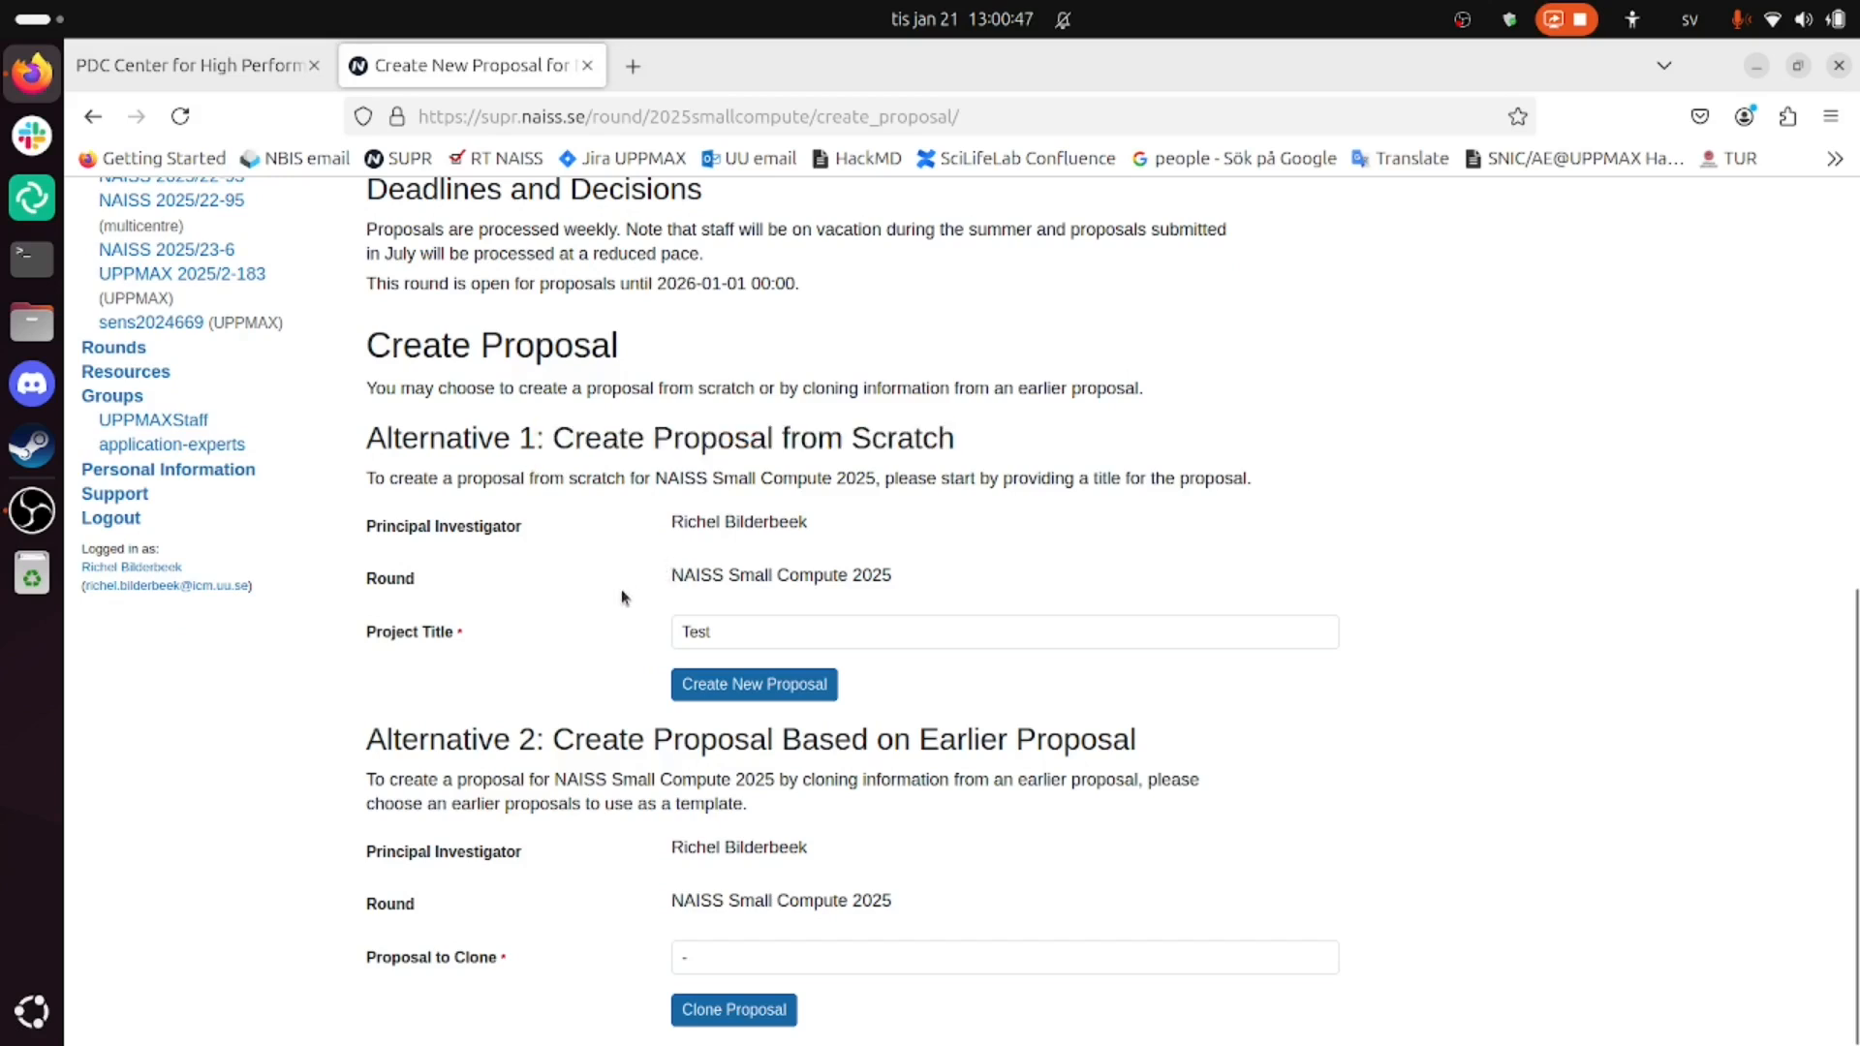
click(739, 686)
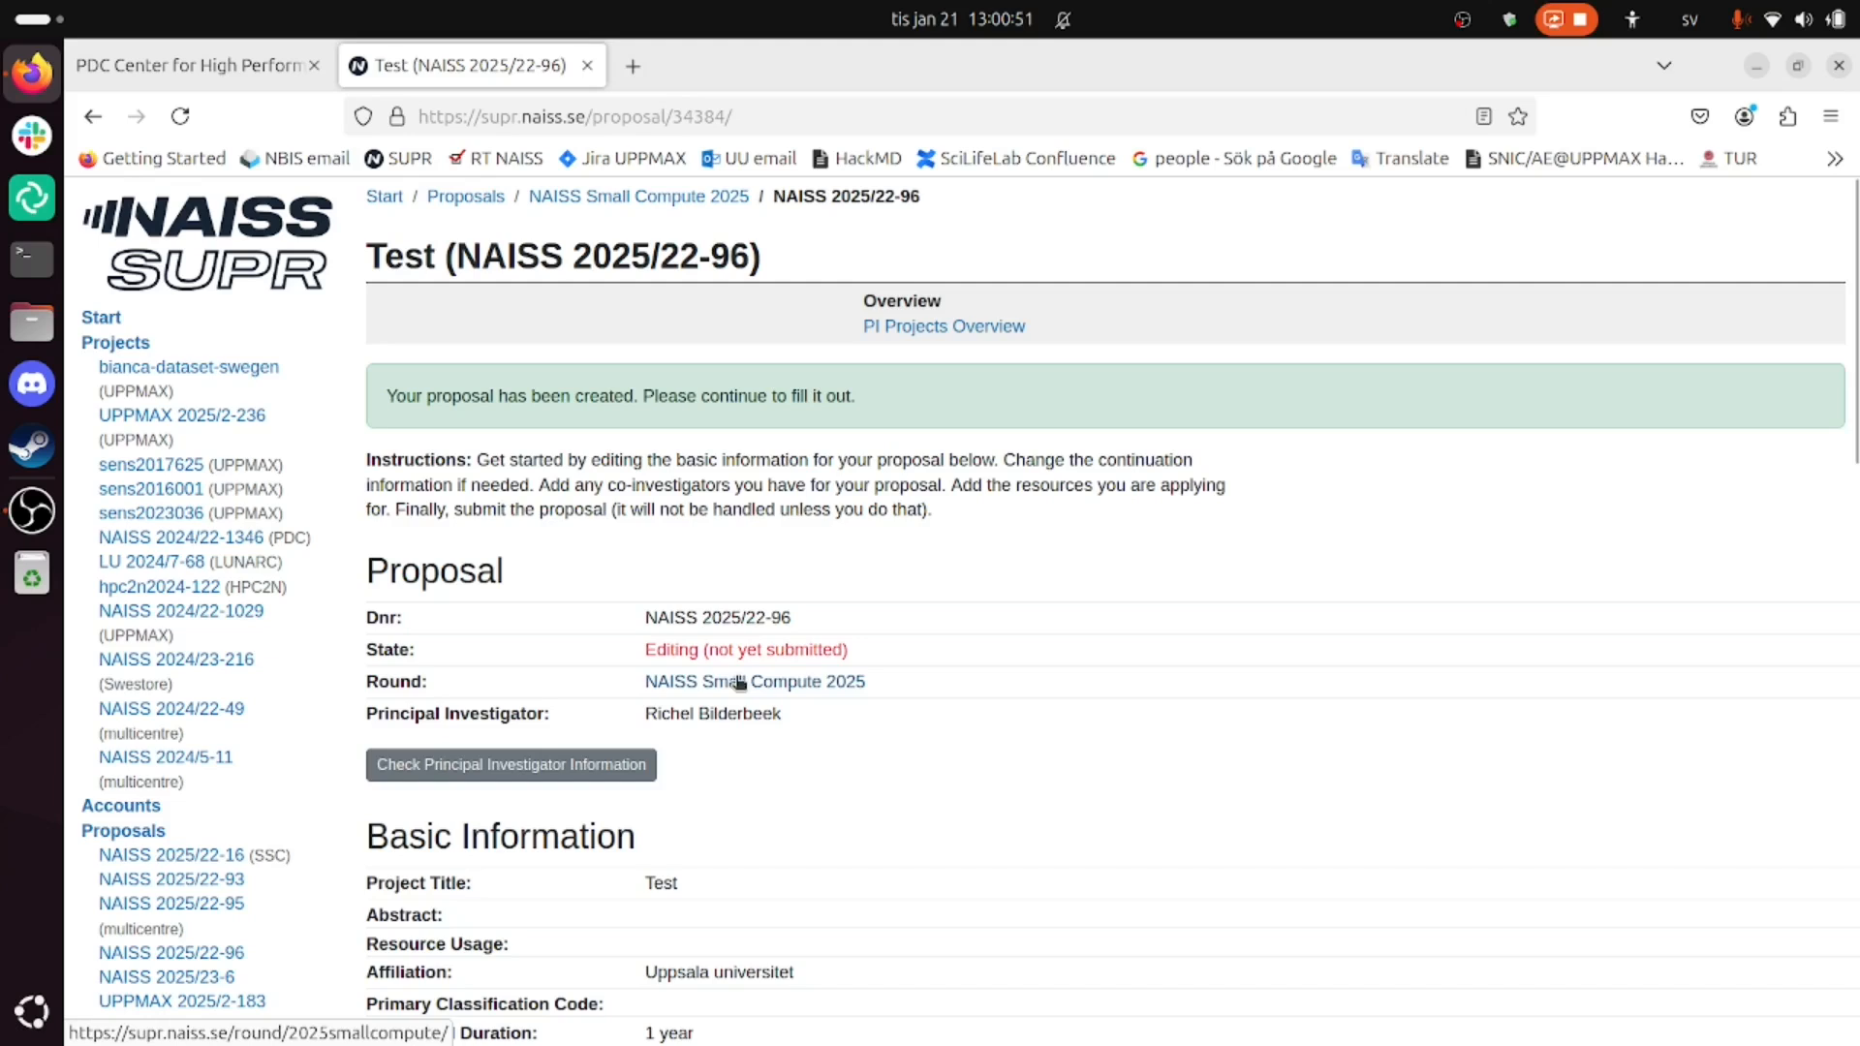
- Pick Dardel @ PDC from the Resources dropdown of the Test proposal
scroll(727, 737, down, 5)
scroll(715, 763, up, 1)
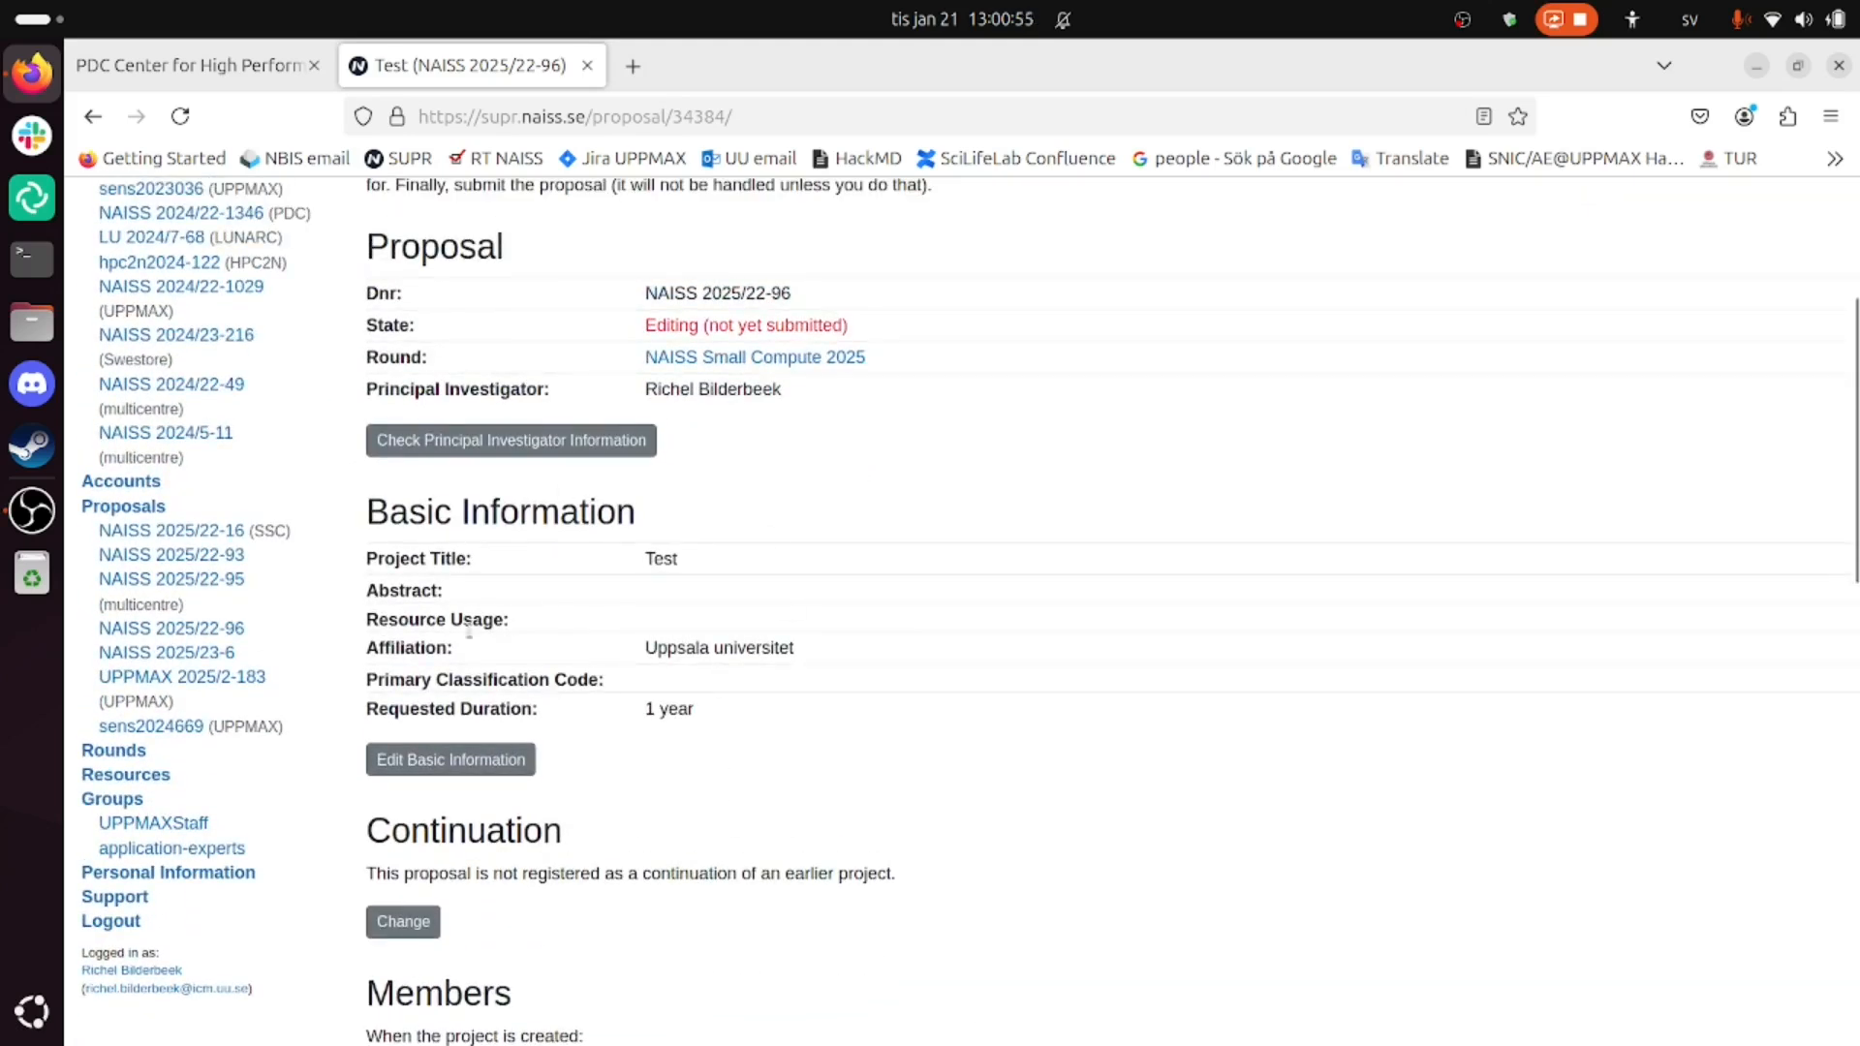
scroll(548, 622, down, 6)
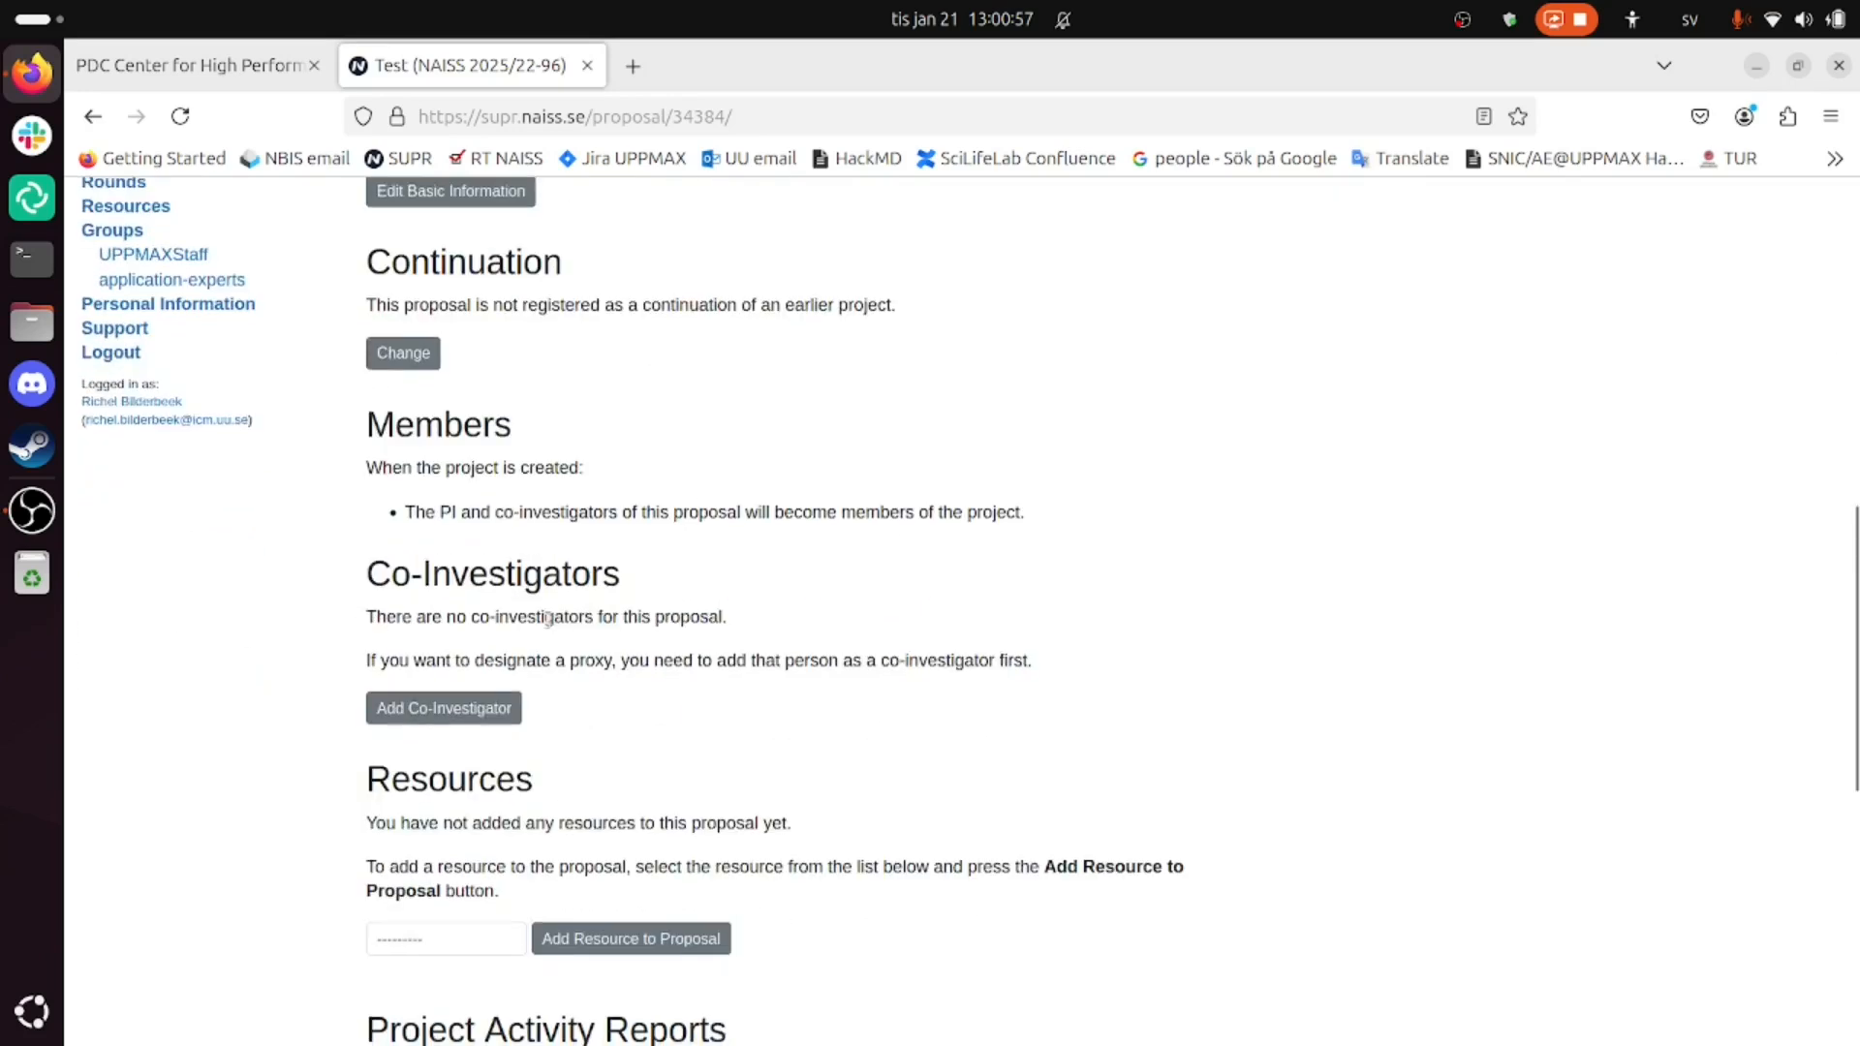
scroll(548, 621, down, 5)
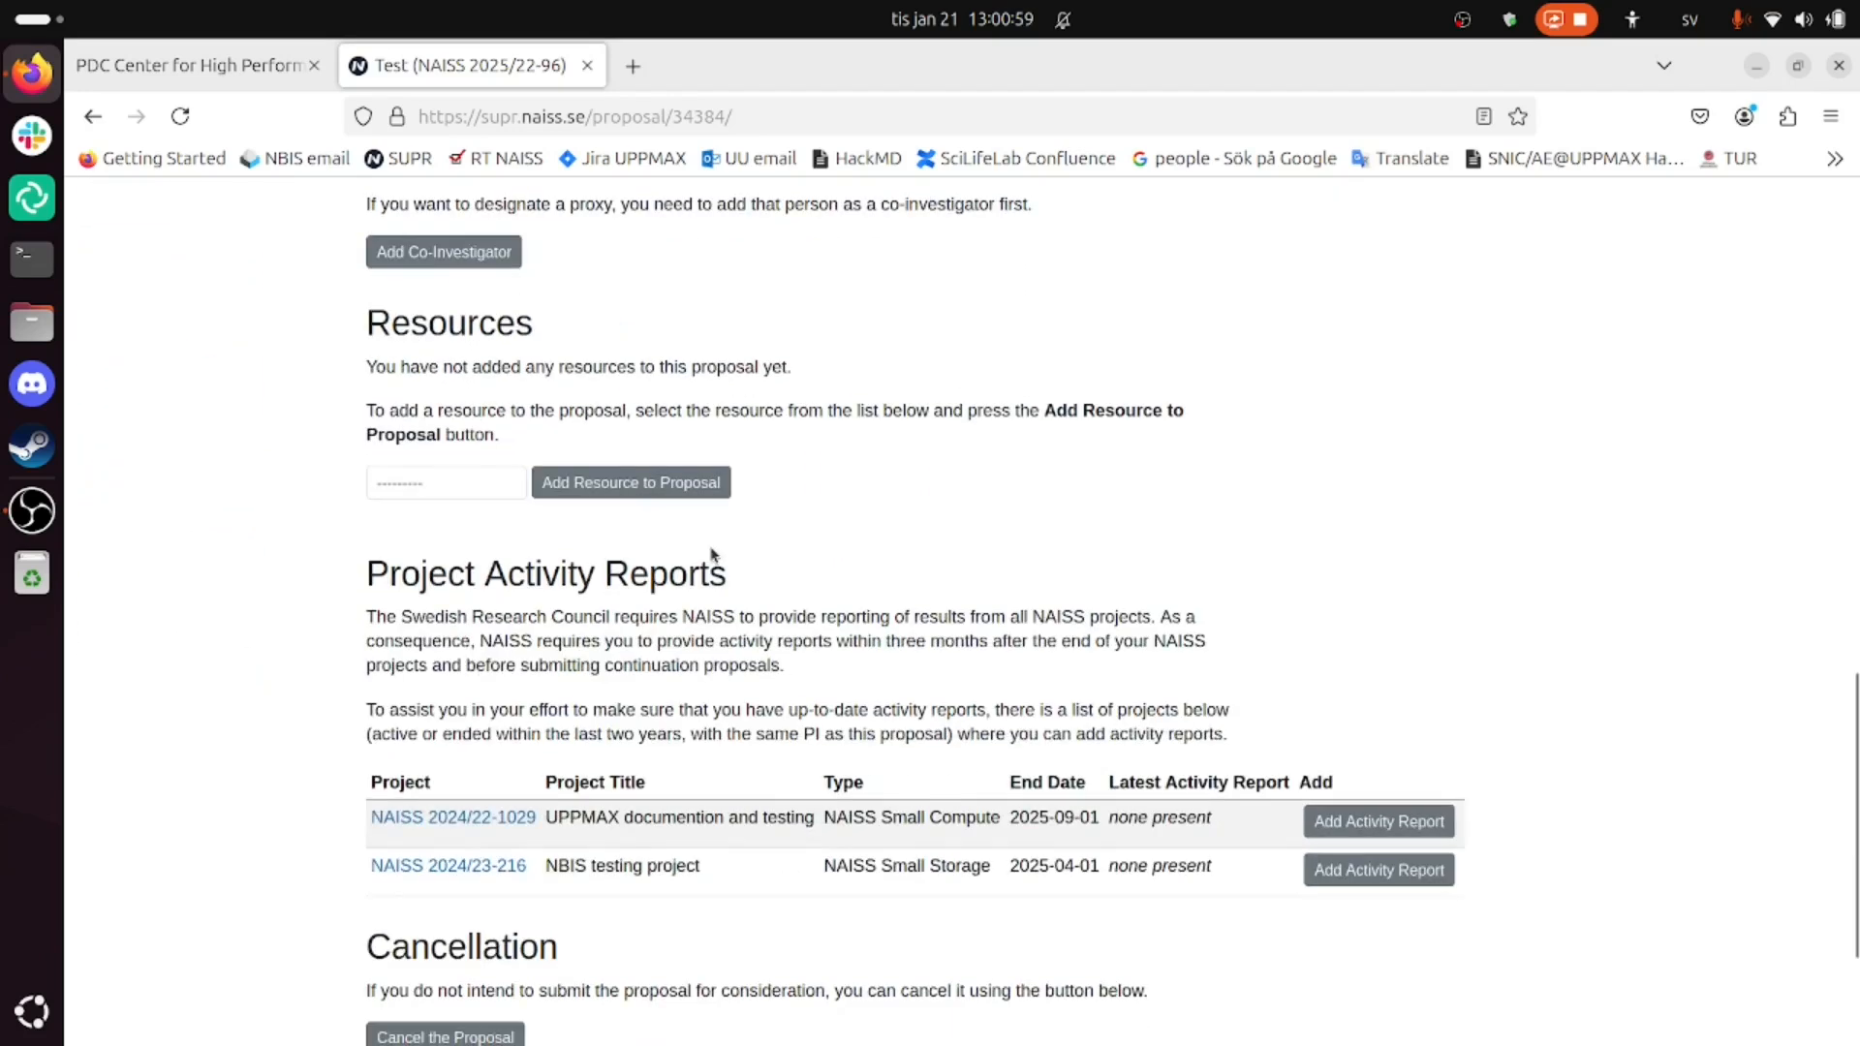
scroll(470, 474, up, 3)
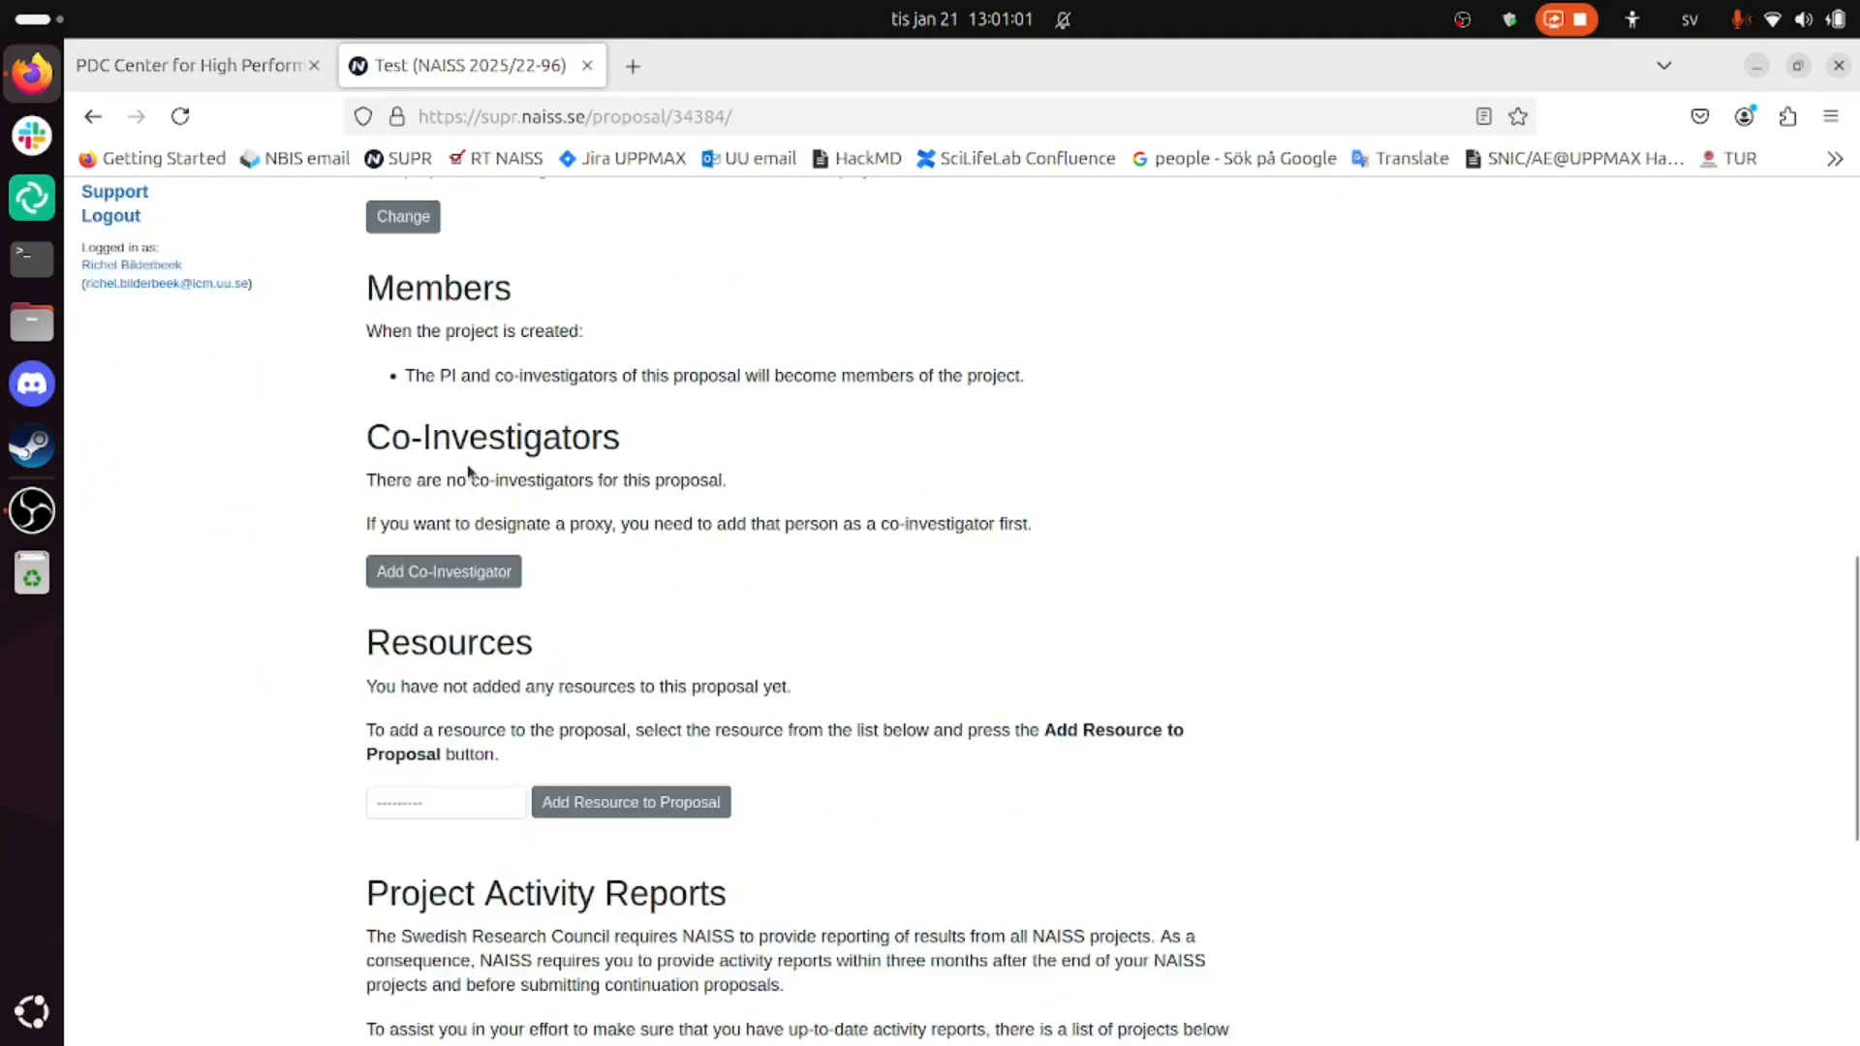
scroll(489, 465, down, 2)
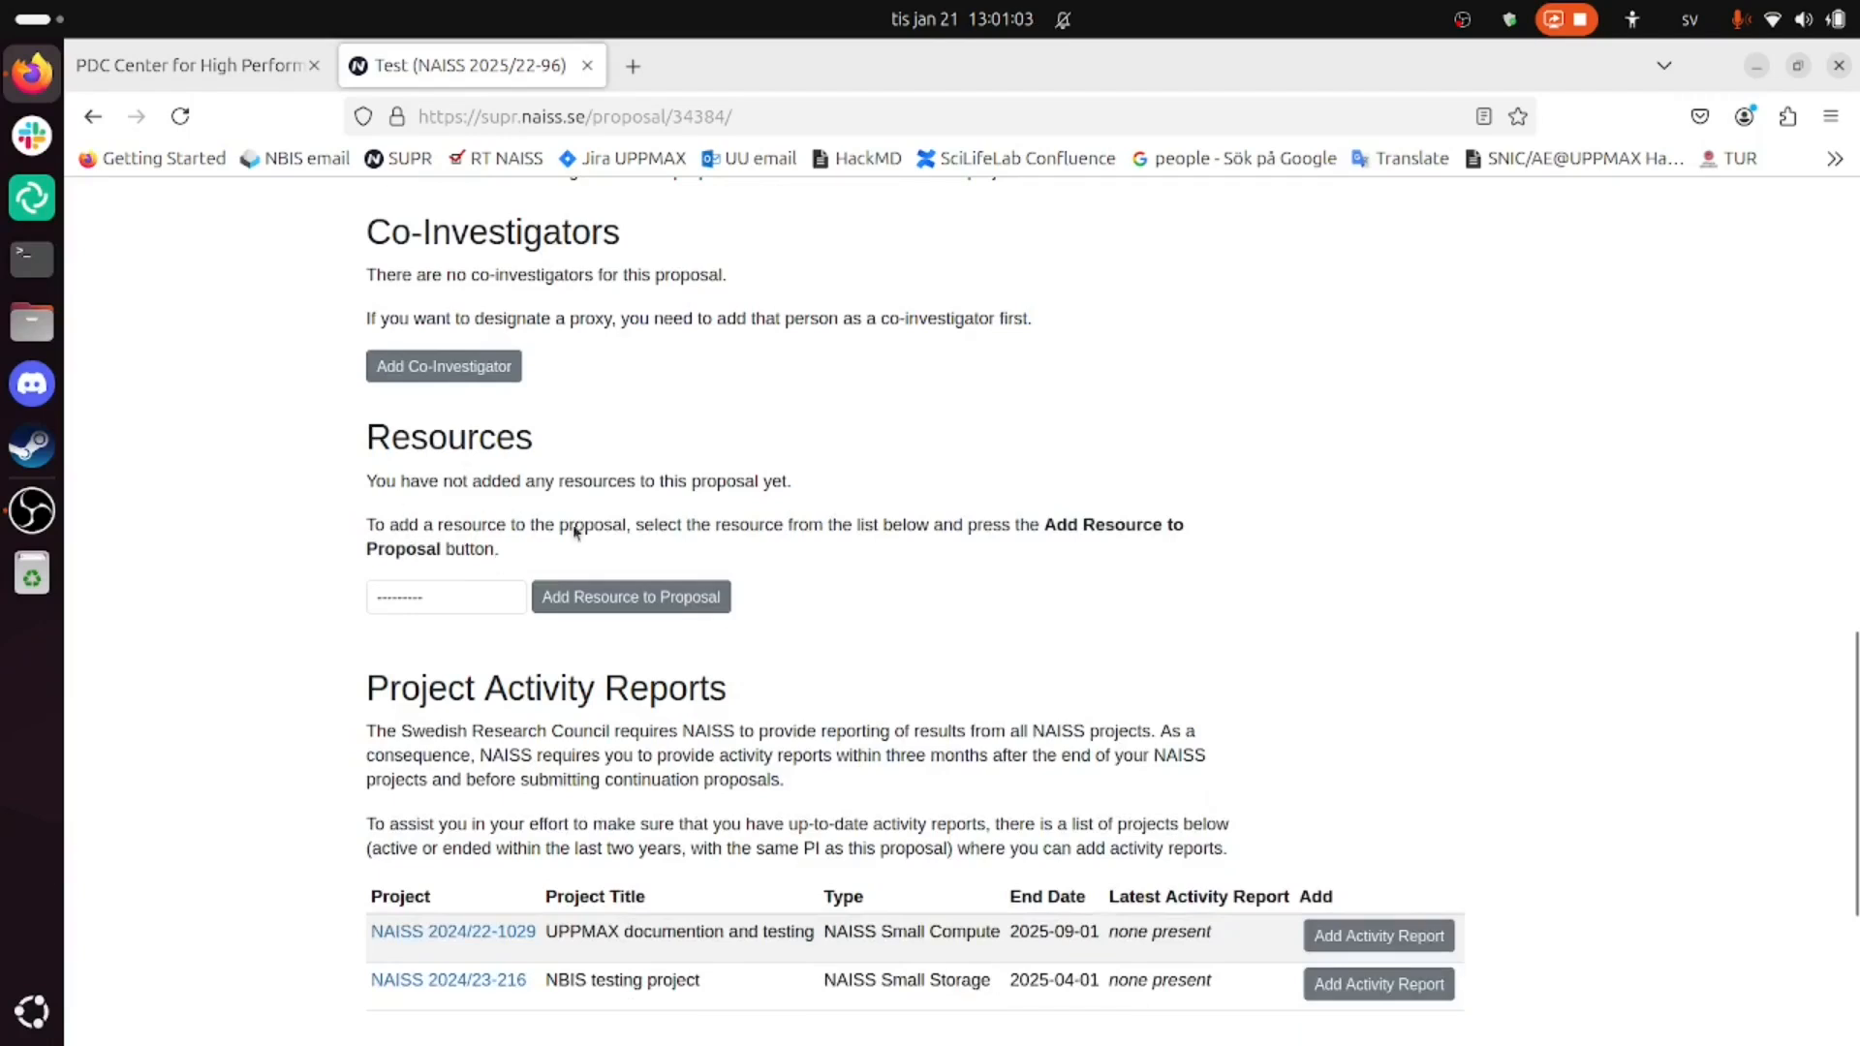
click(545, 596)
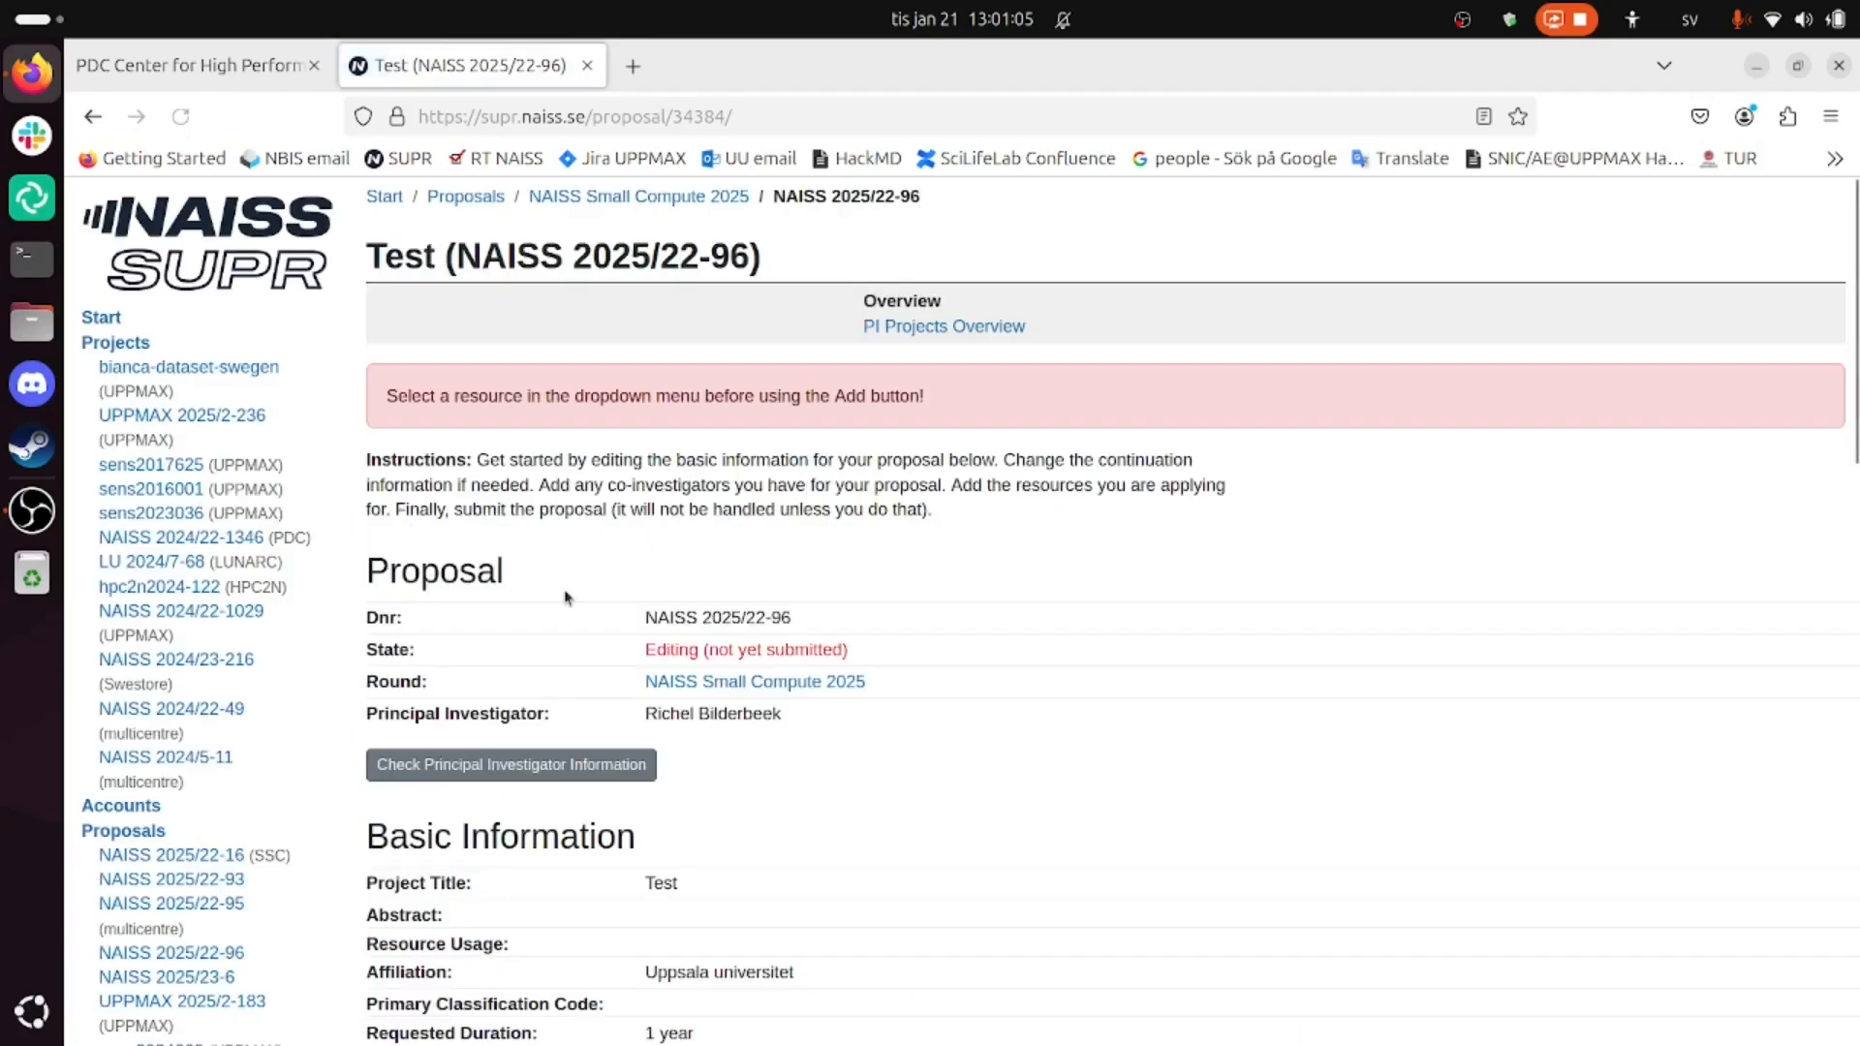
scroll(439, 616, down, 10)
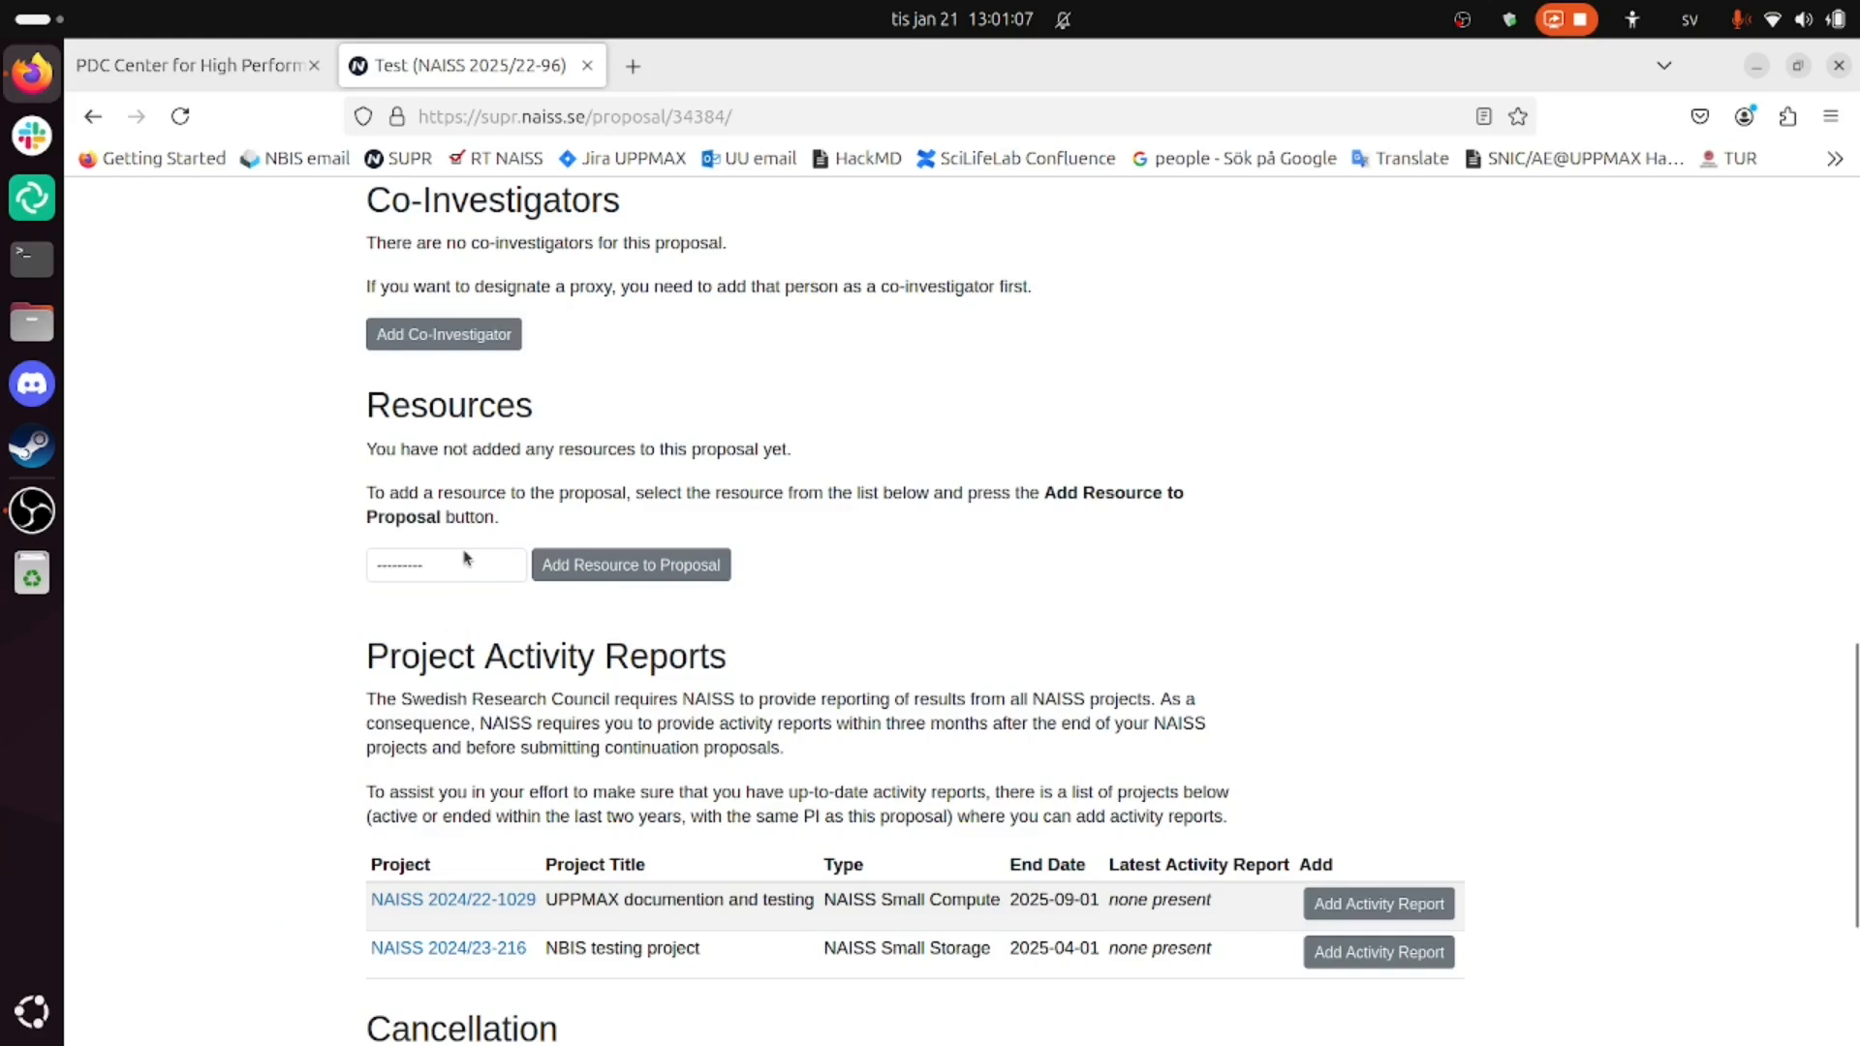
click(452, 567)
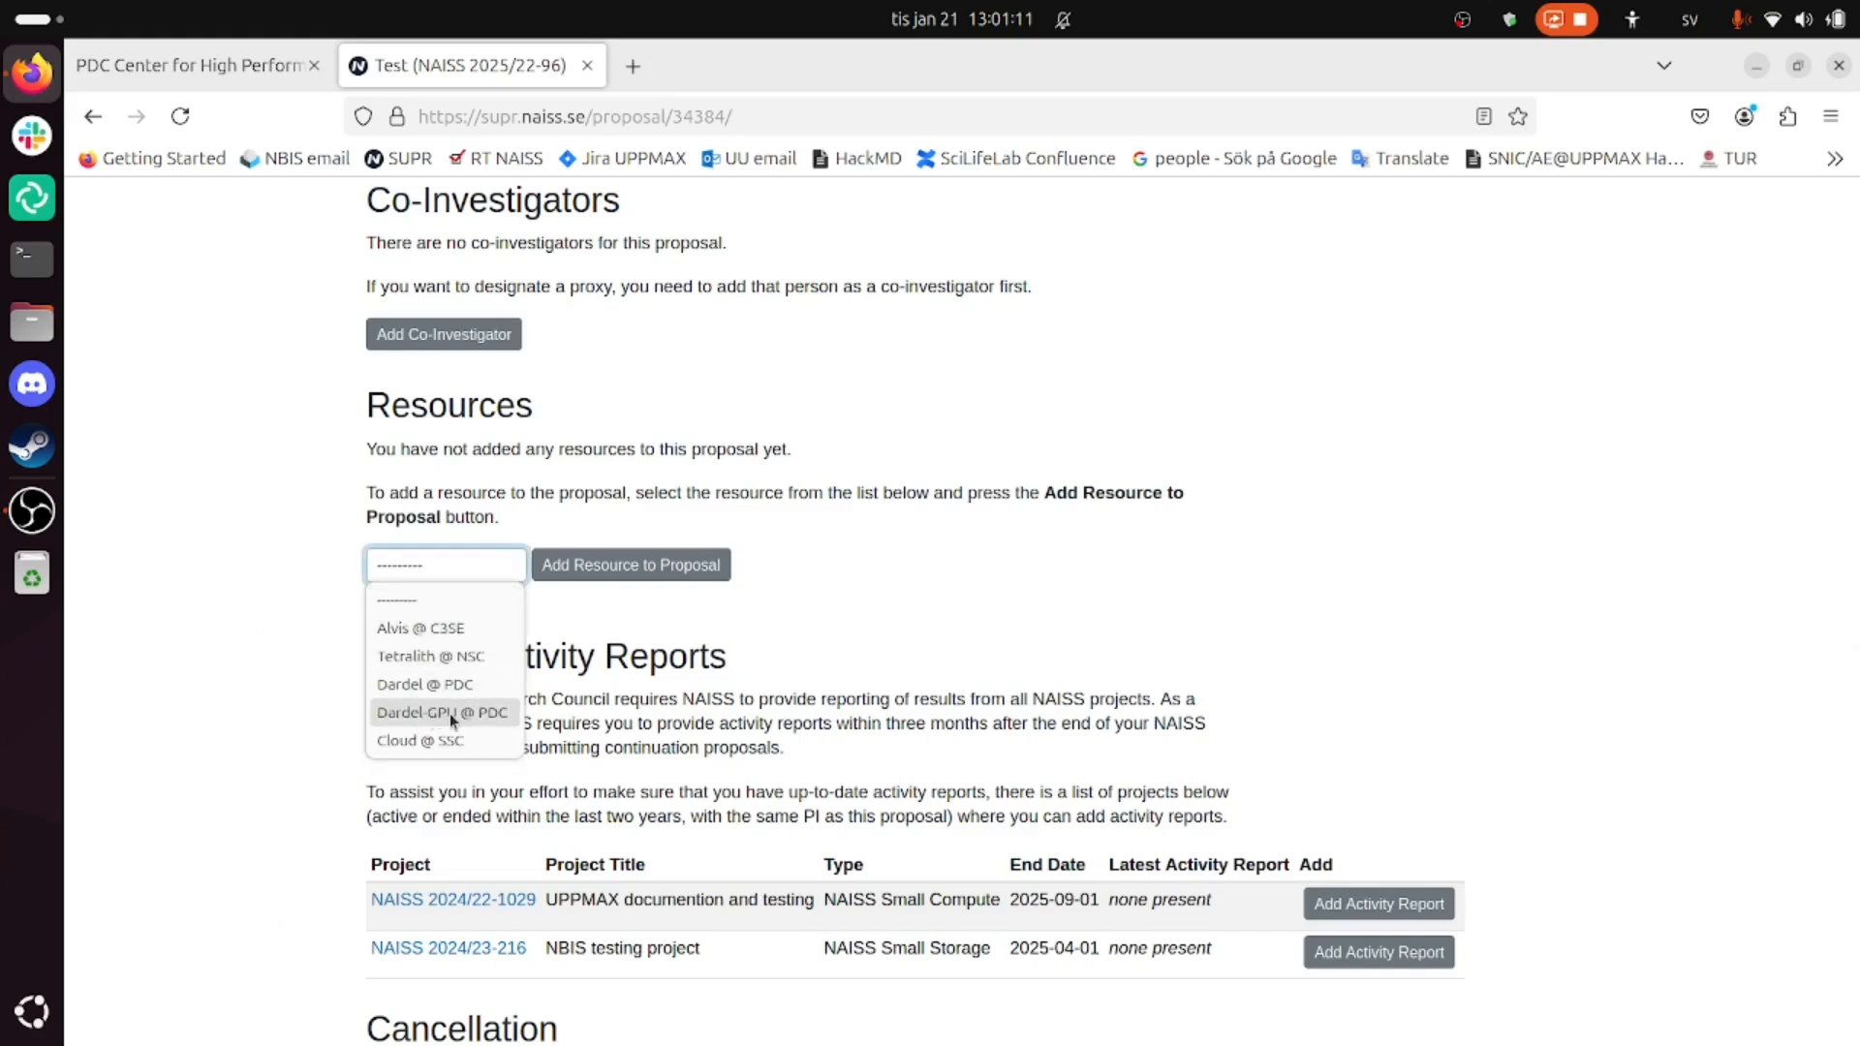
click(467, 686)
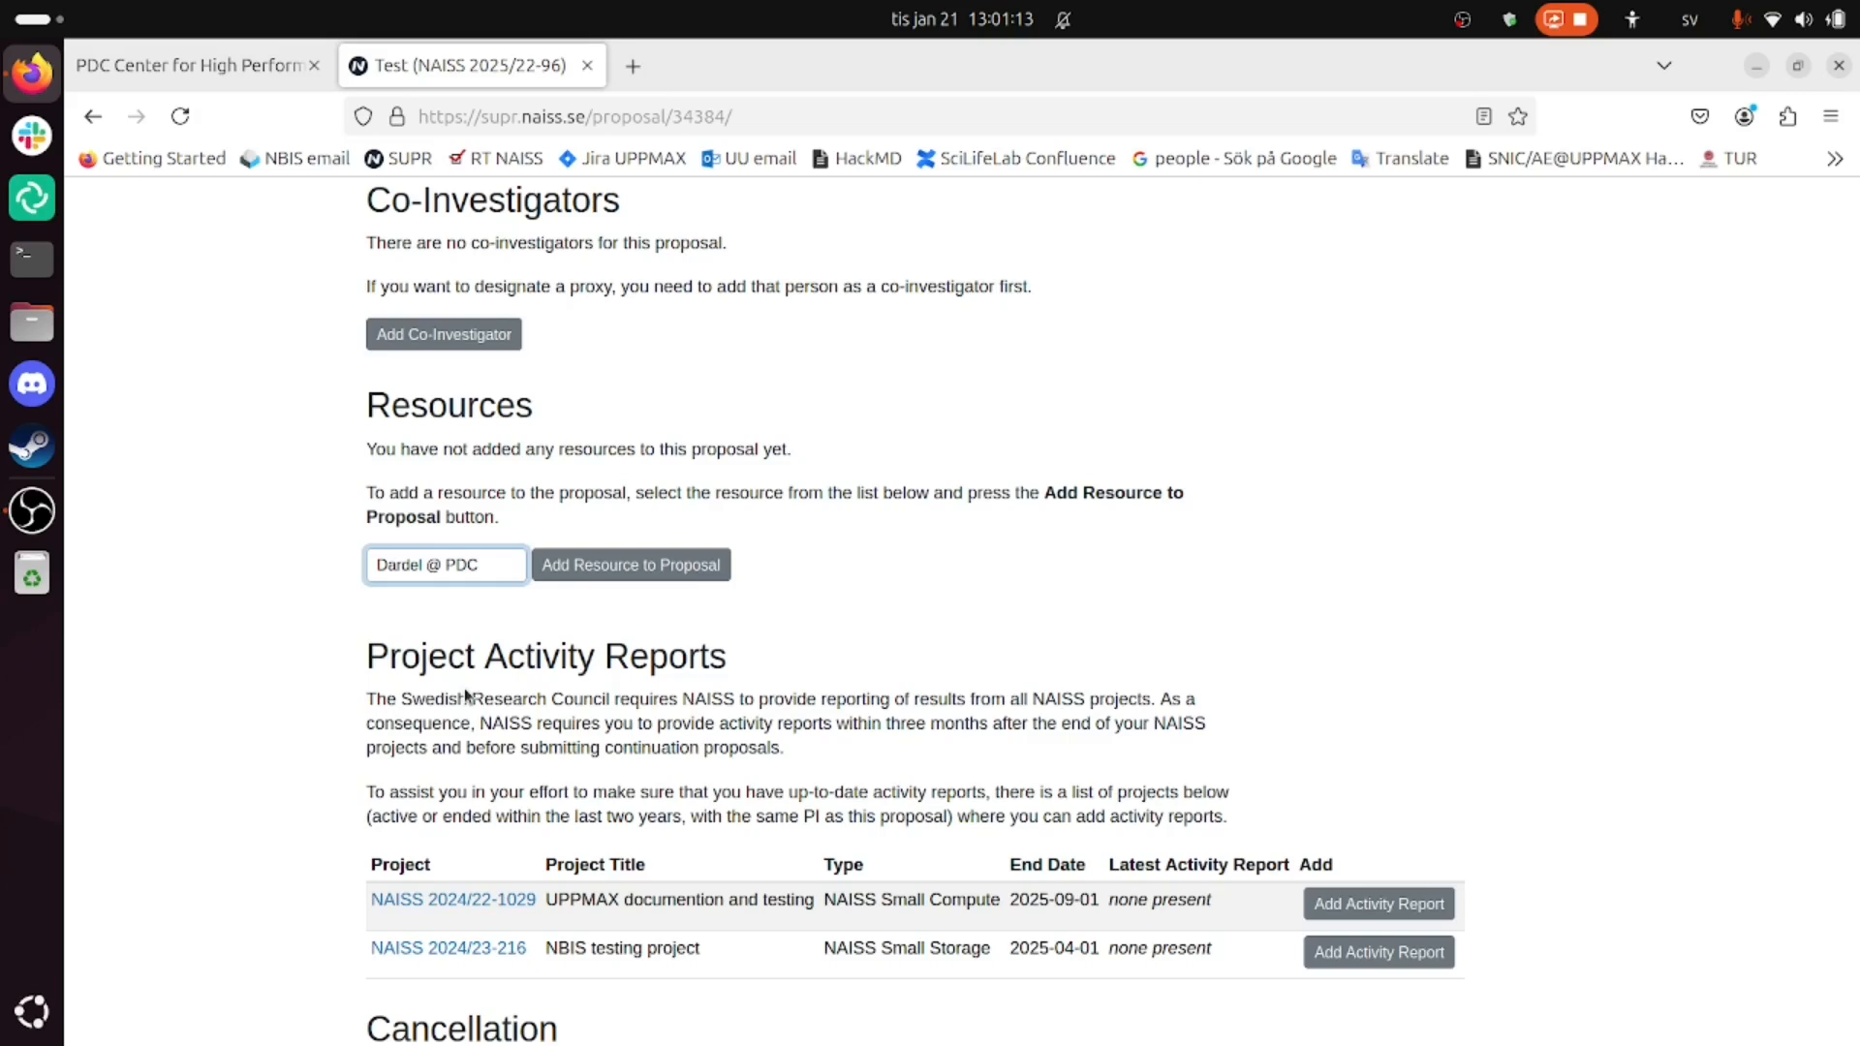
- Add Dardel @ PDC to the proposal requesting 1 x 1000 core-h/month
click(587, 568)
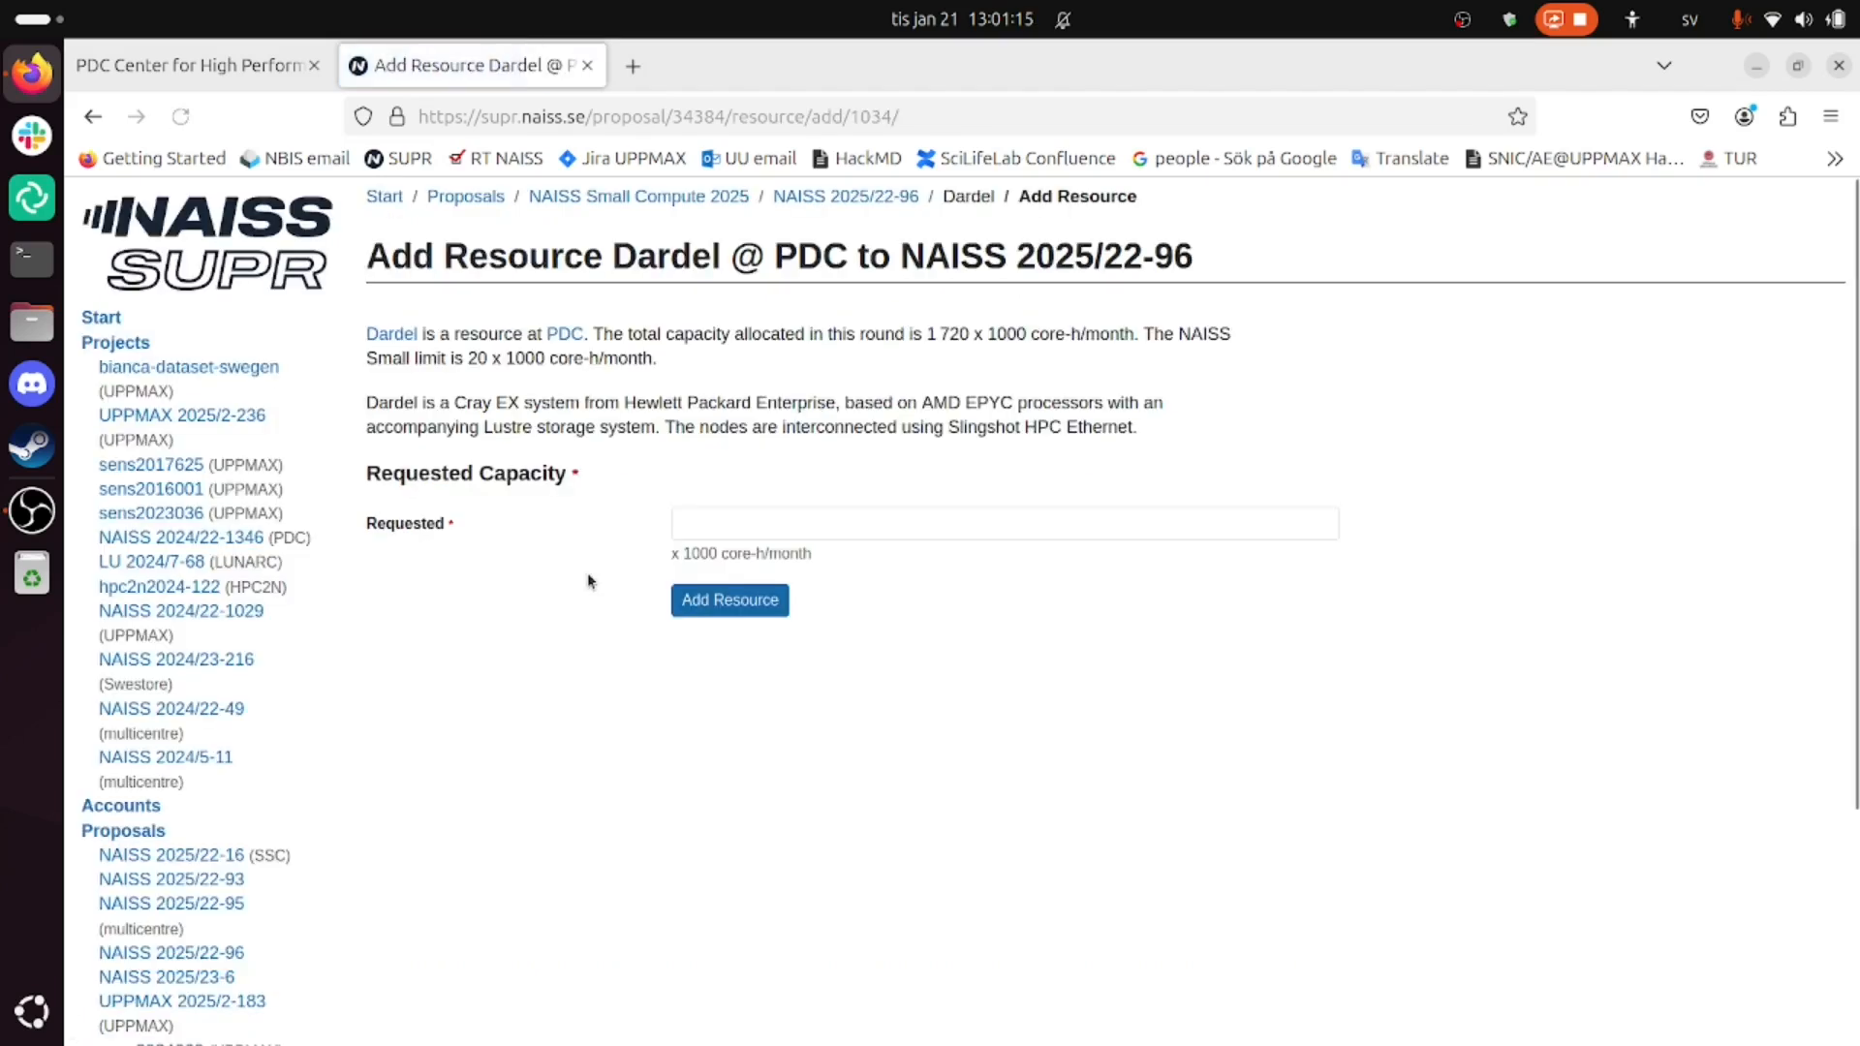
click(695, 531)
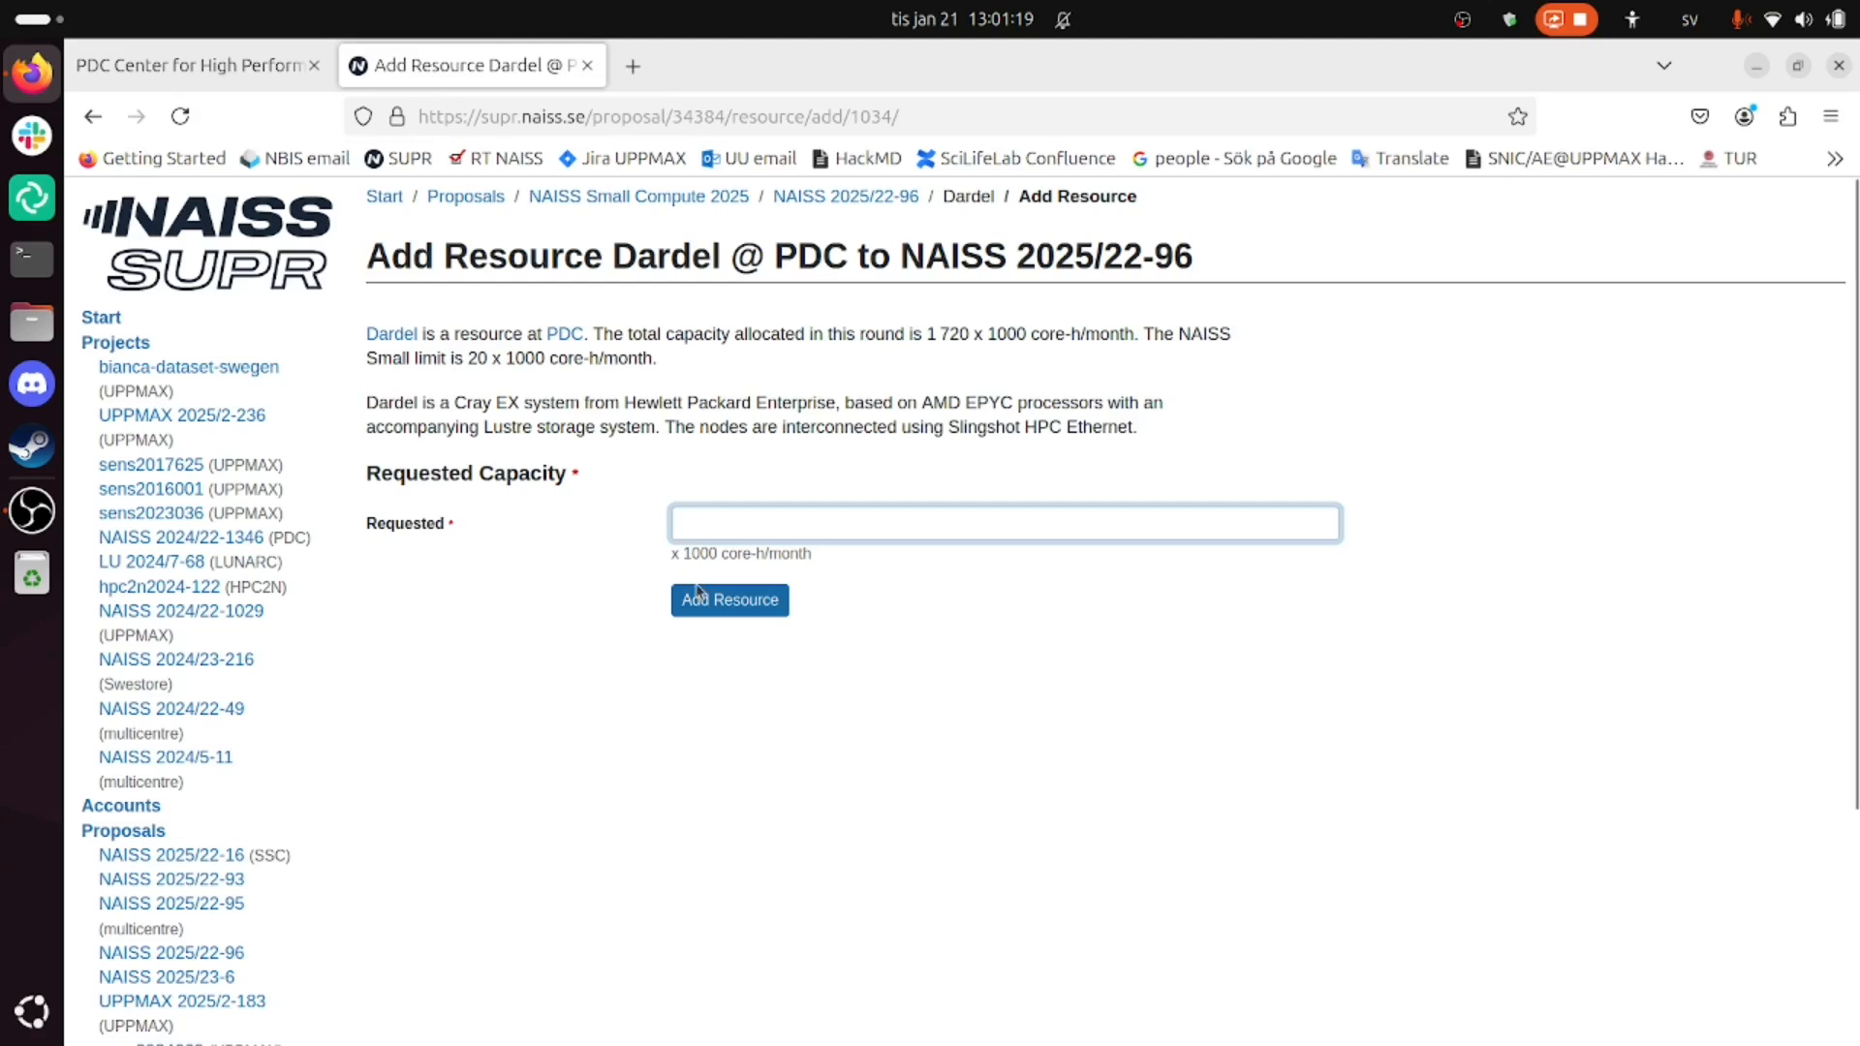
text(1)
double_click(479, 358)
click(762, 597)
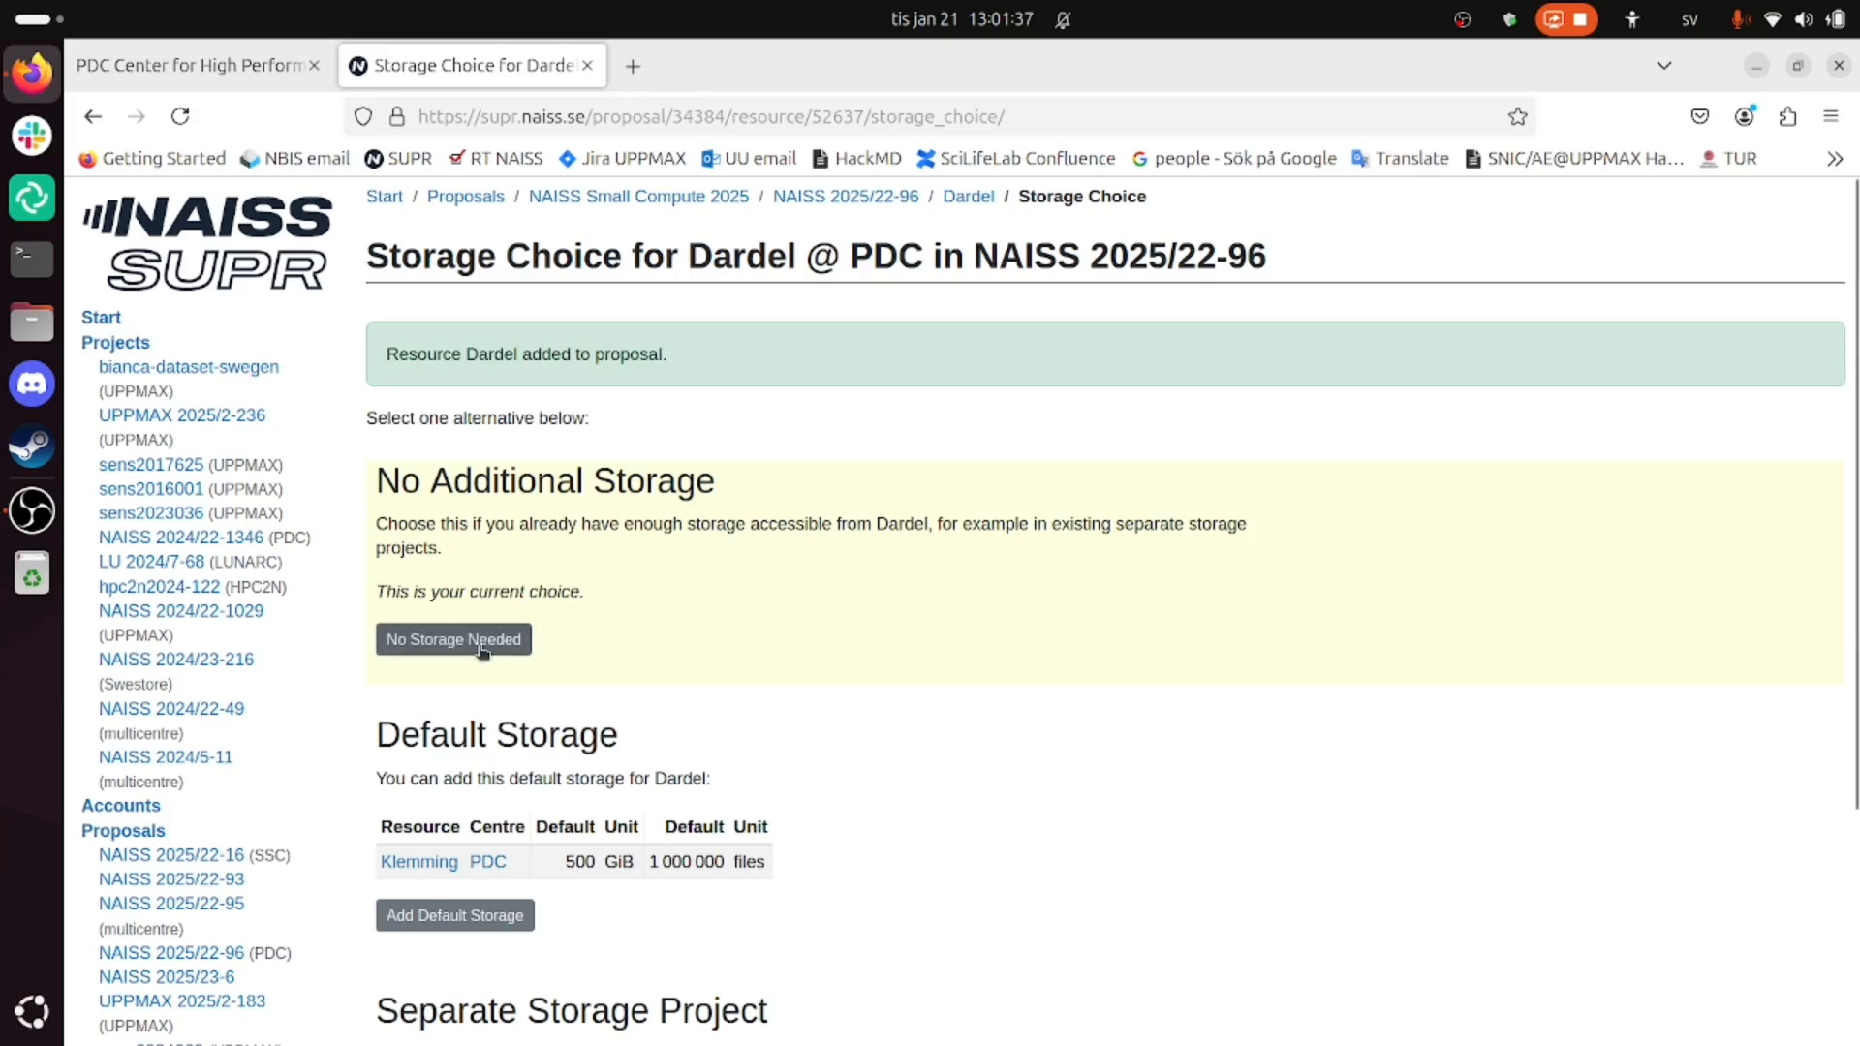
- Accept default Klemming storage (500 GiB) for Dardel with directory name naiss2025-22-96
scroll(568, 648, down, 3)
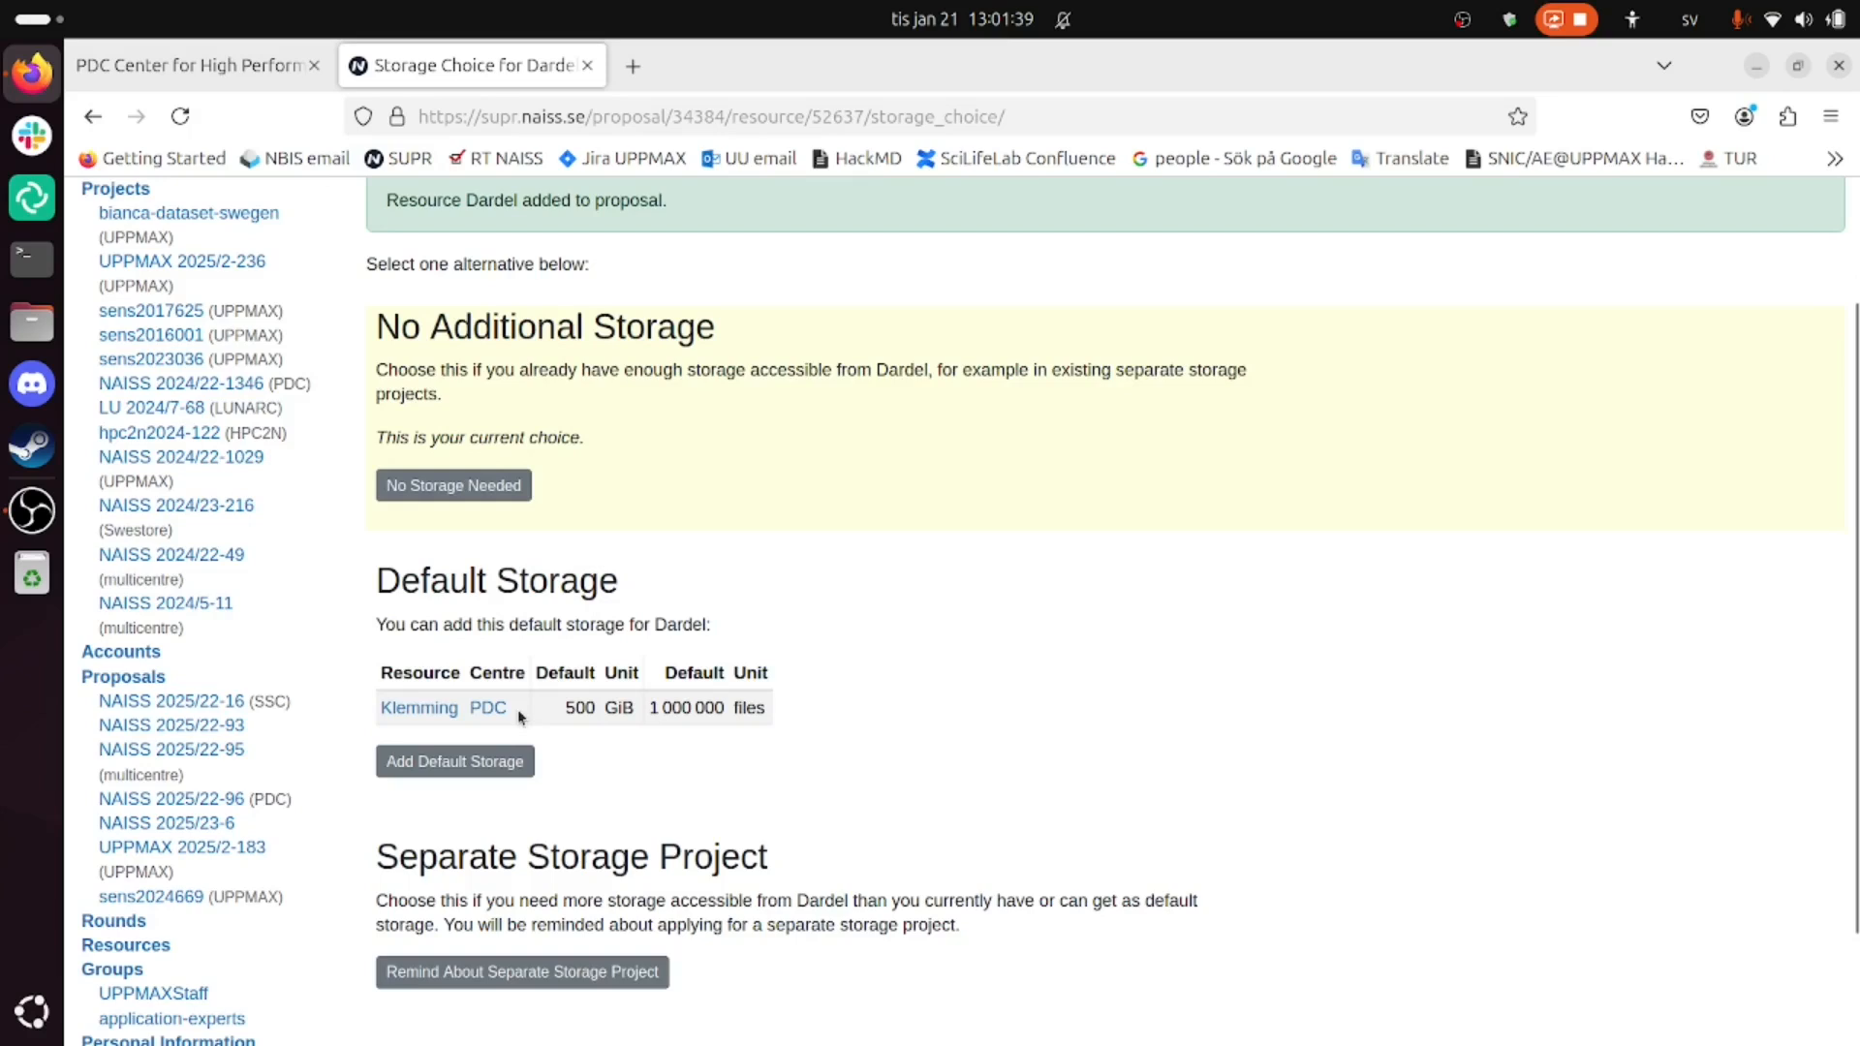
click(457, 765)
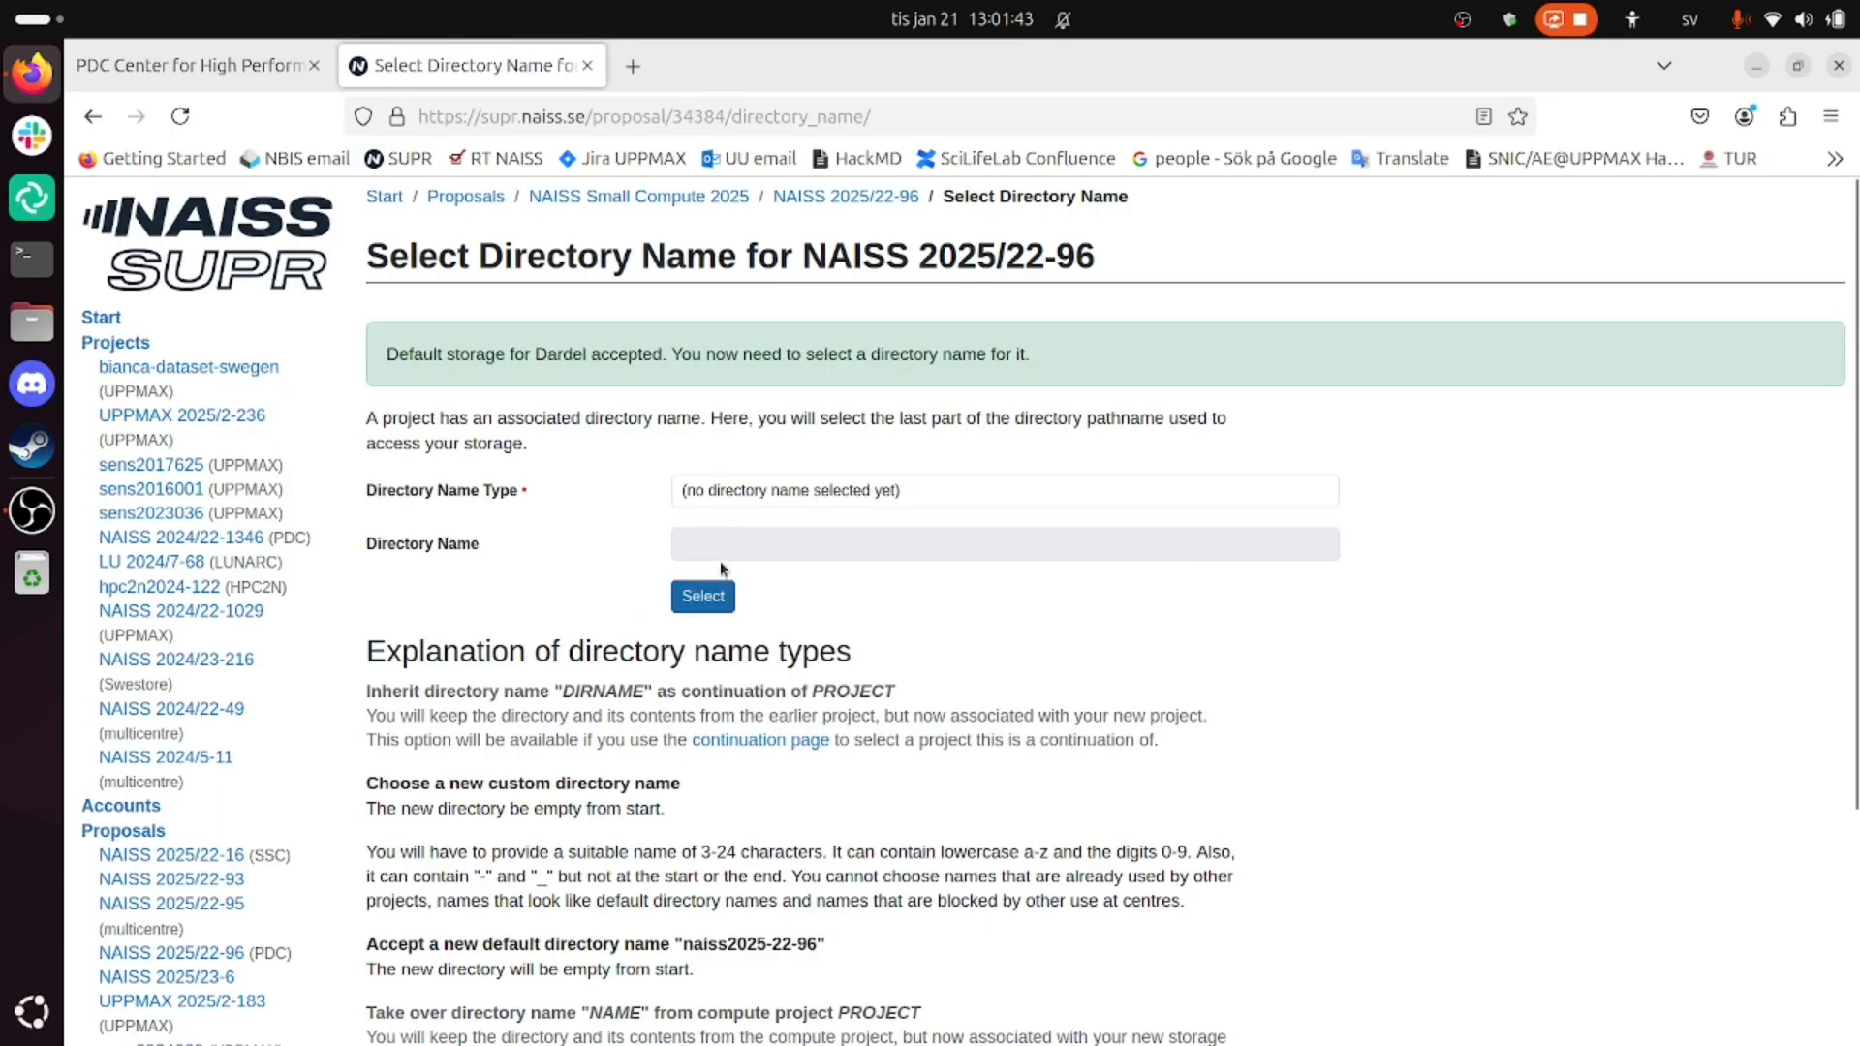
click(800, 498)
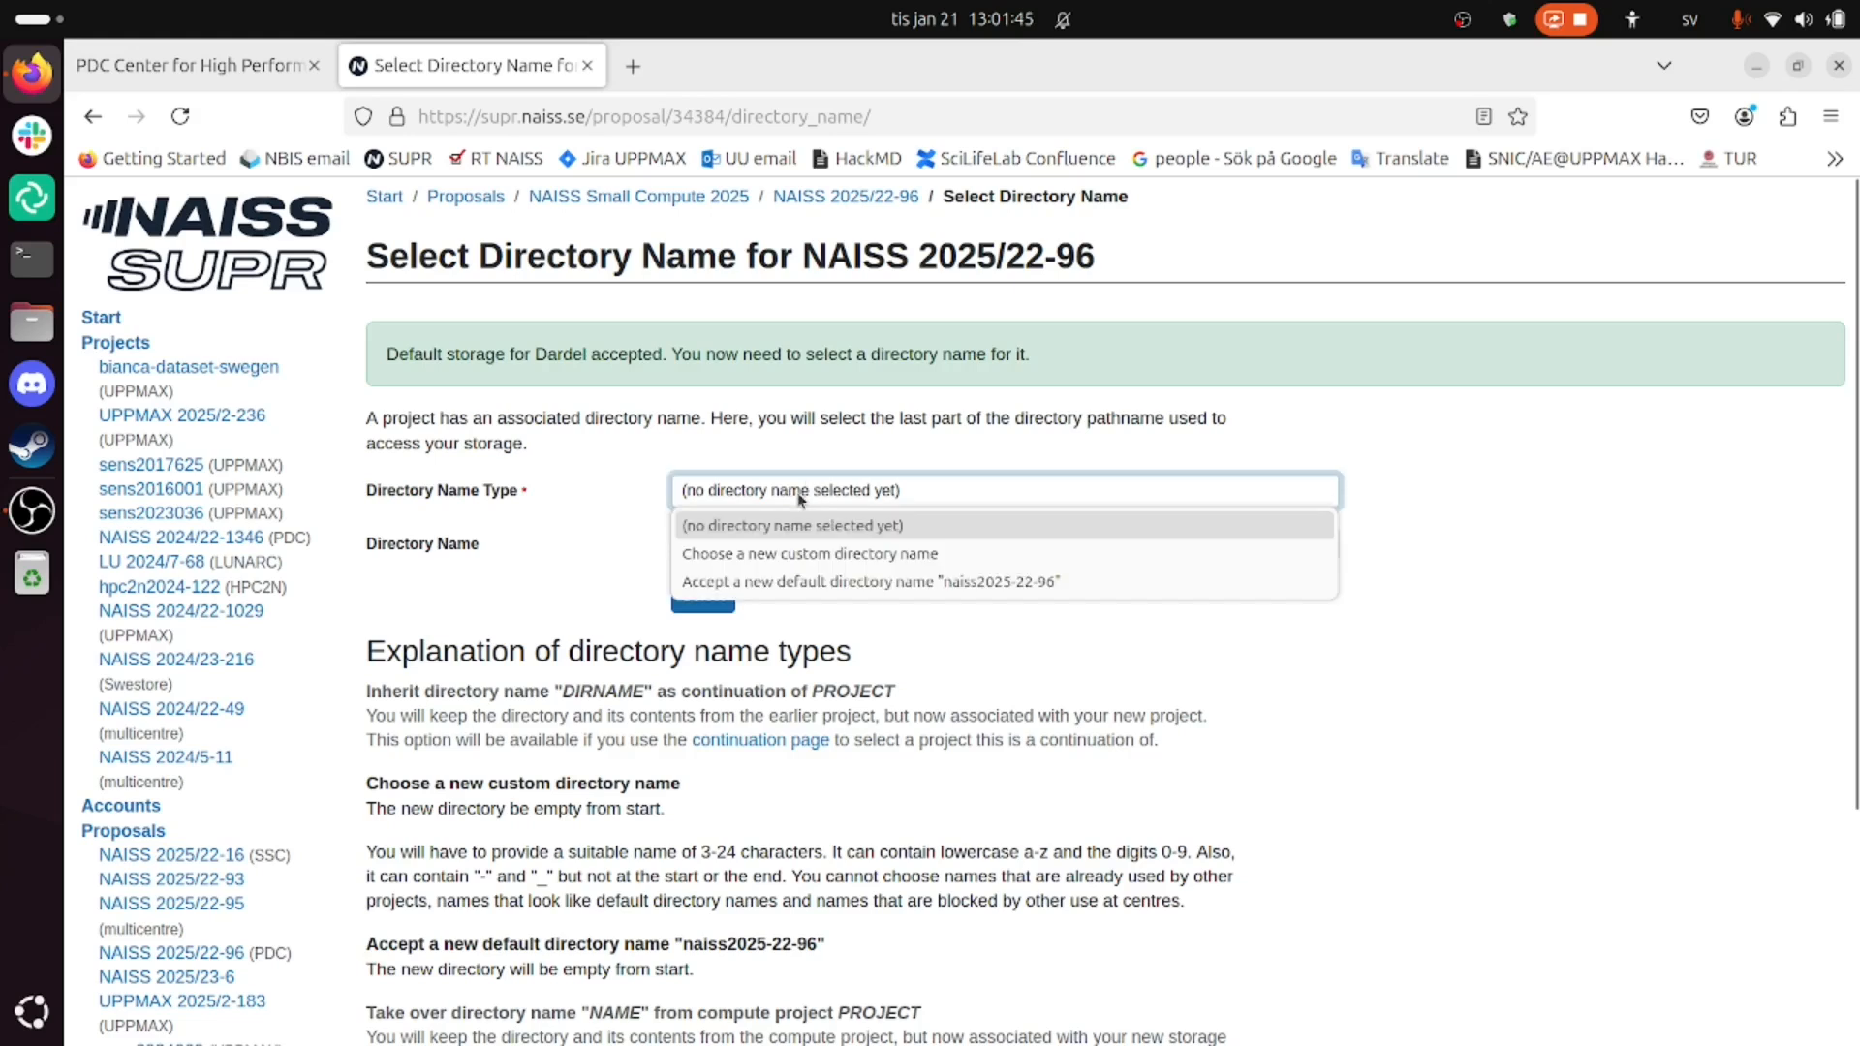
click(805, 581)
click(891, 610)
scroll(897, 615, down, 2)
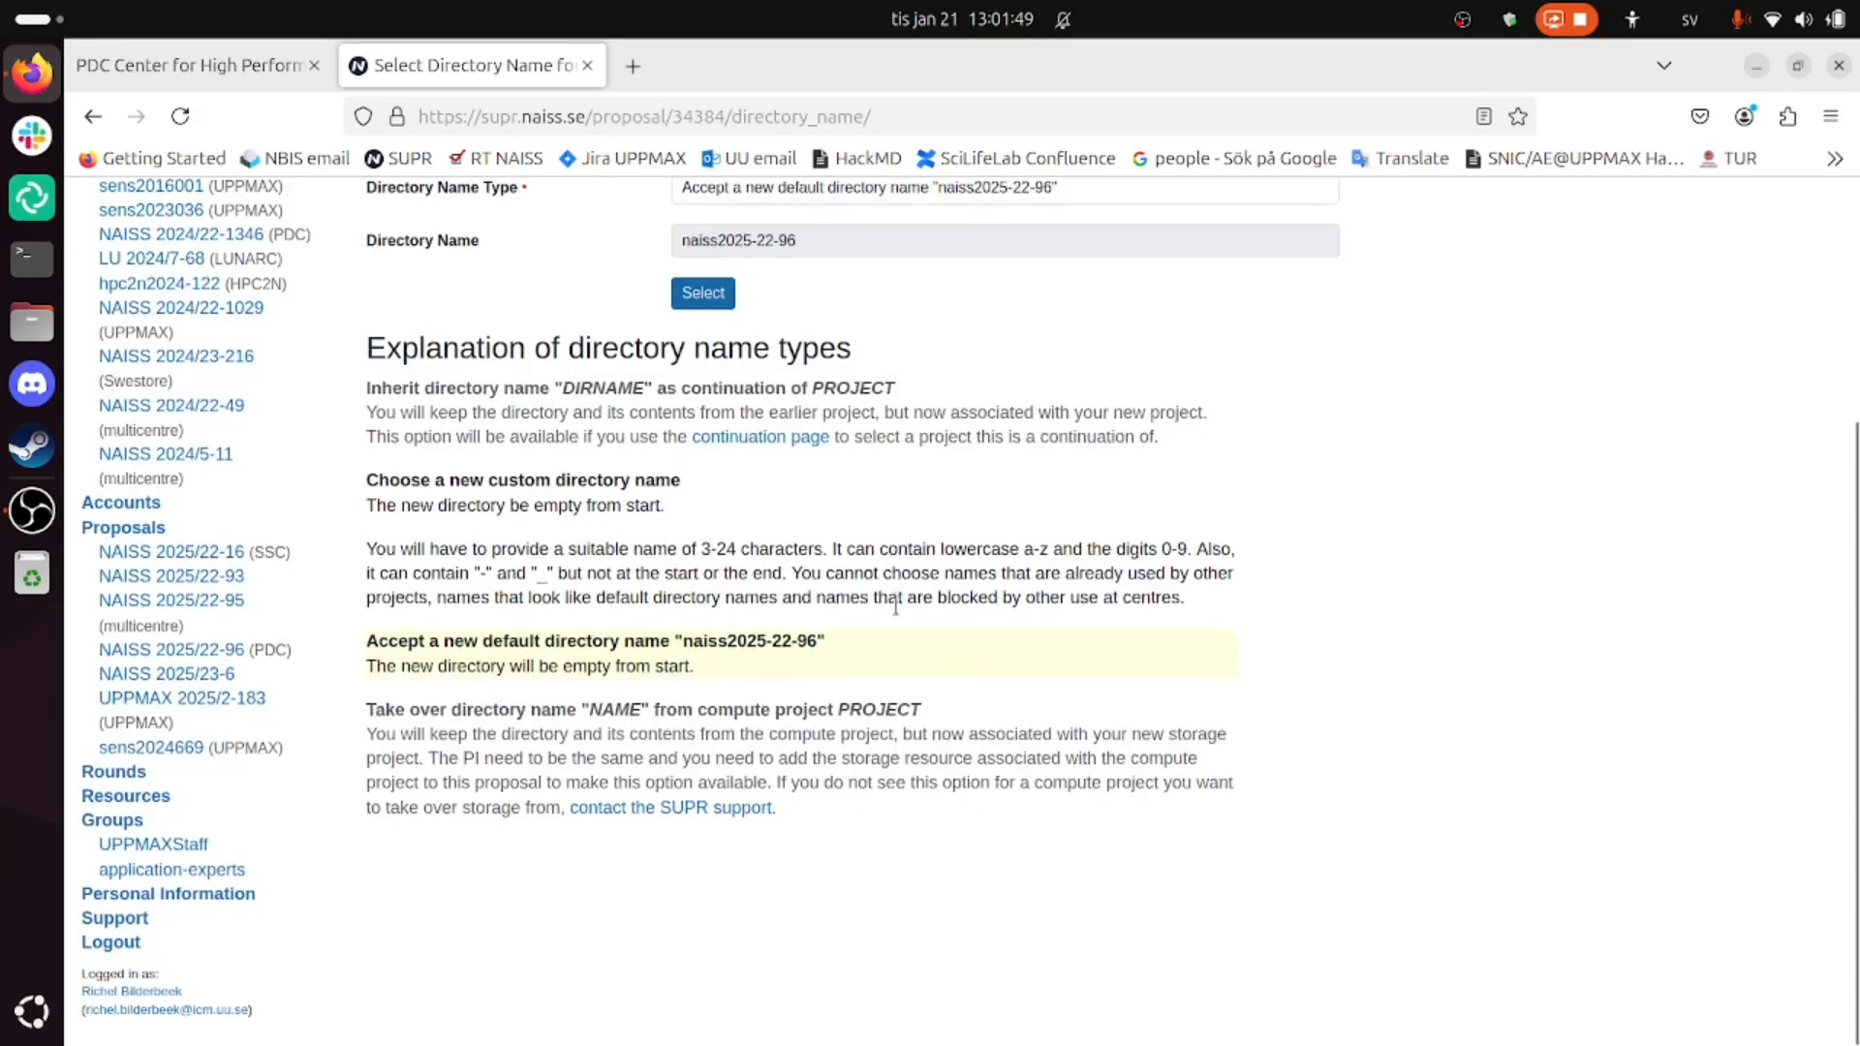
scroll(852, 611, up, 4)
click(717, 597)
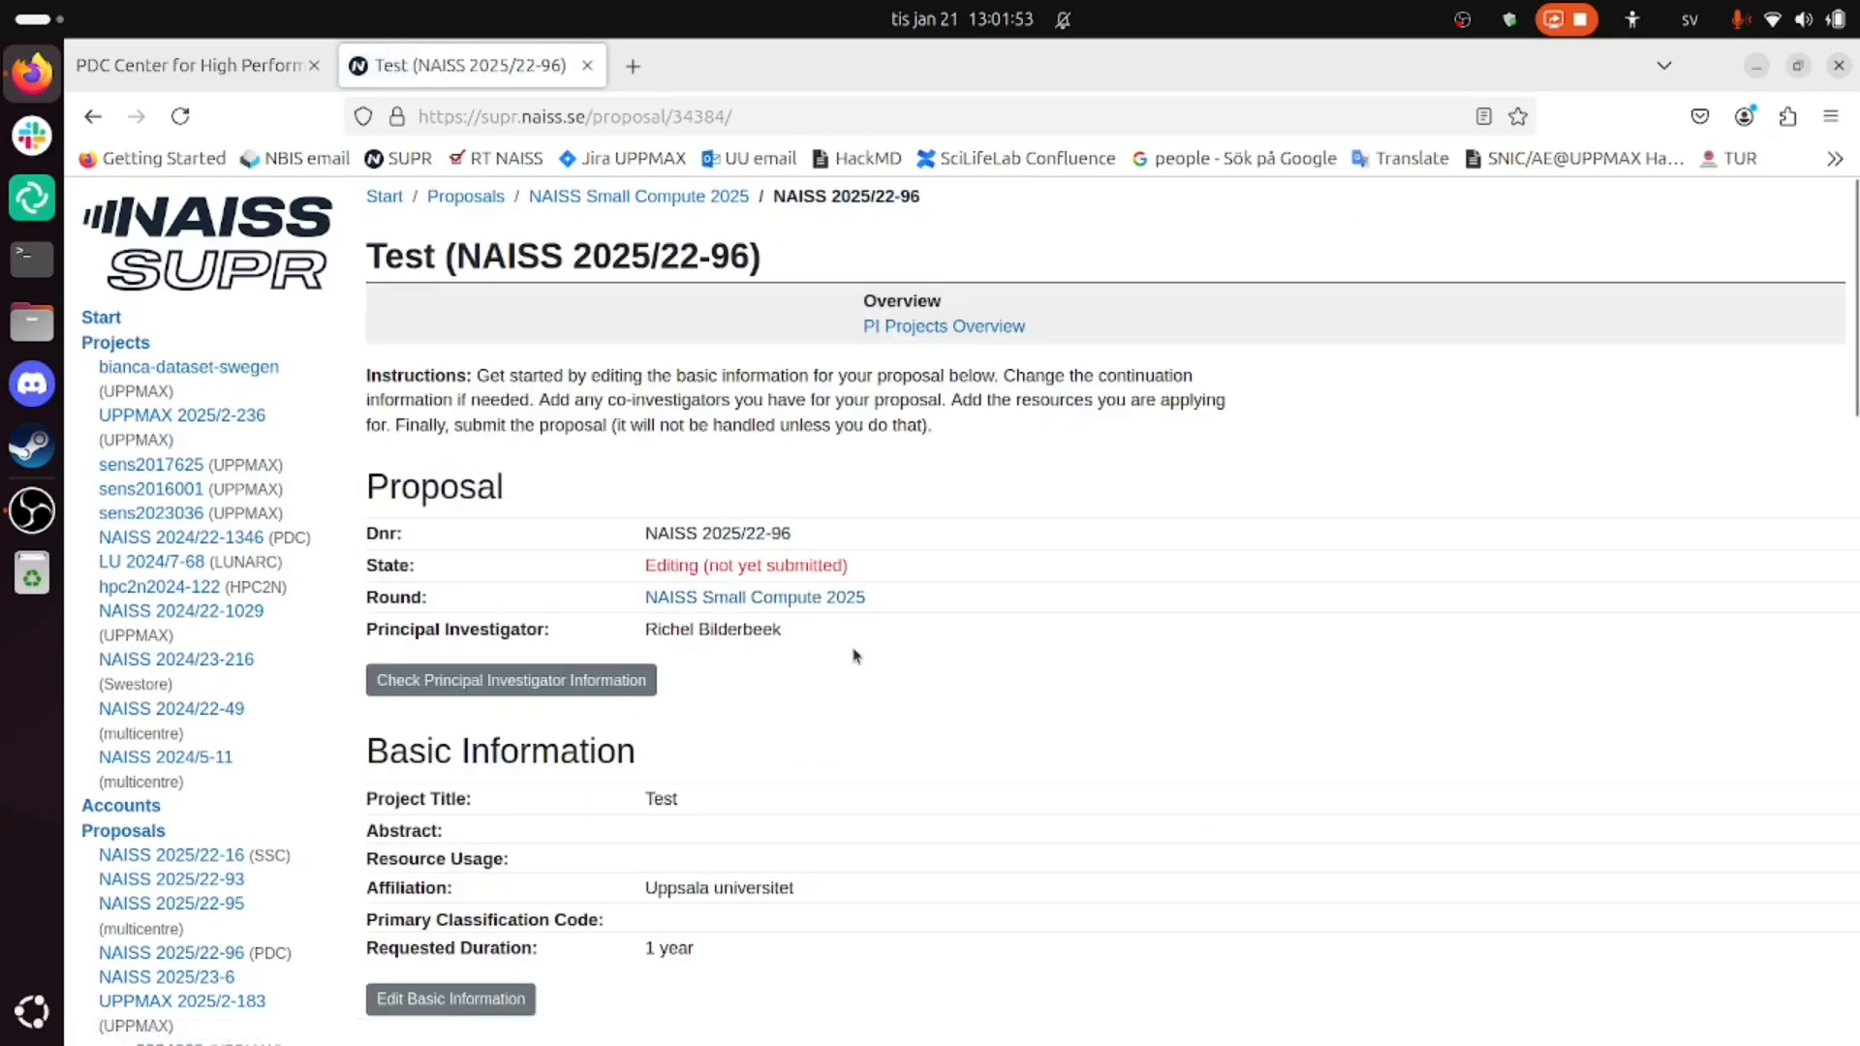
scroll(855, 654, down, 10)
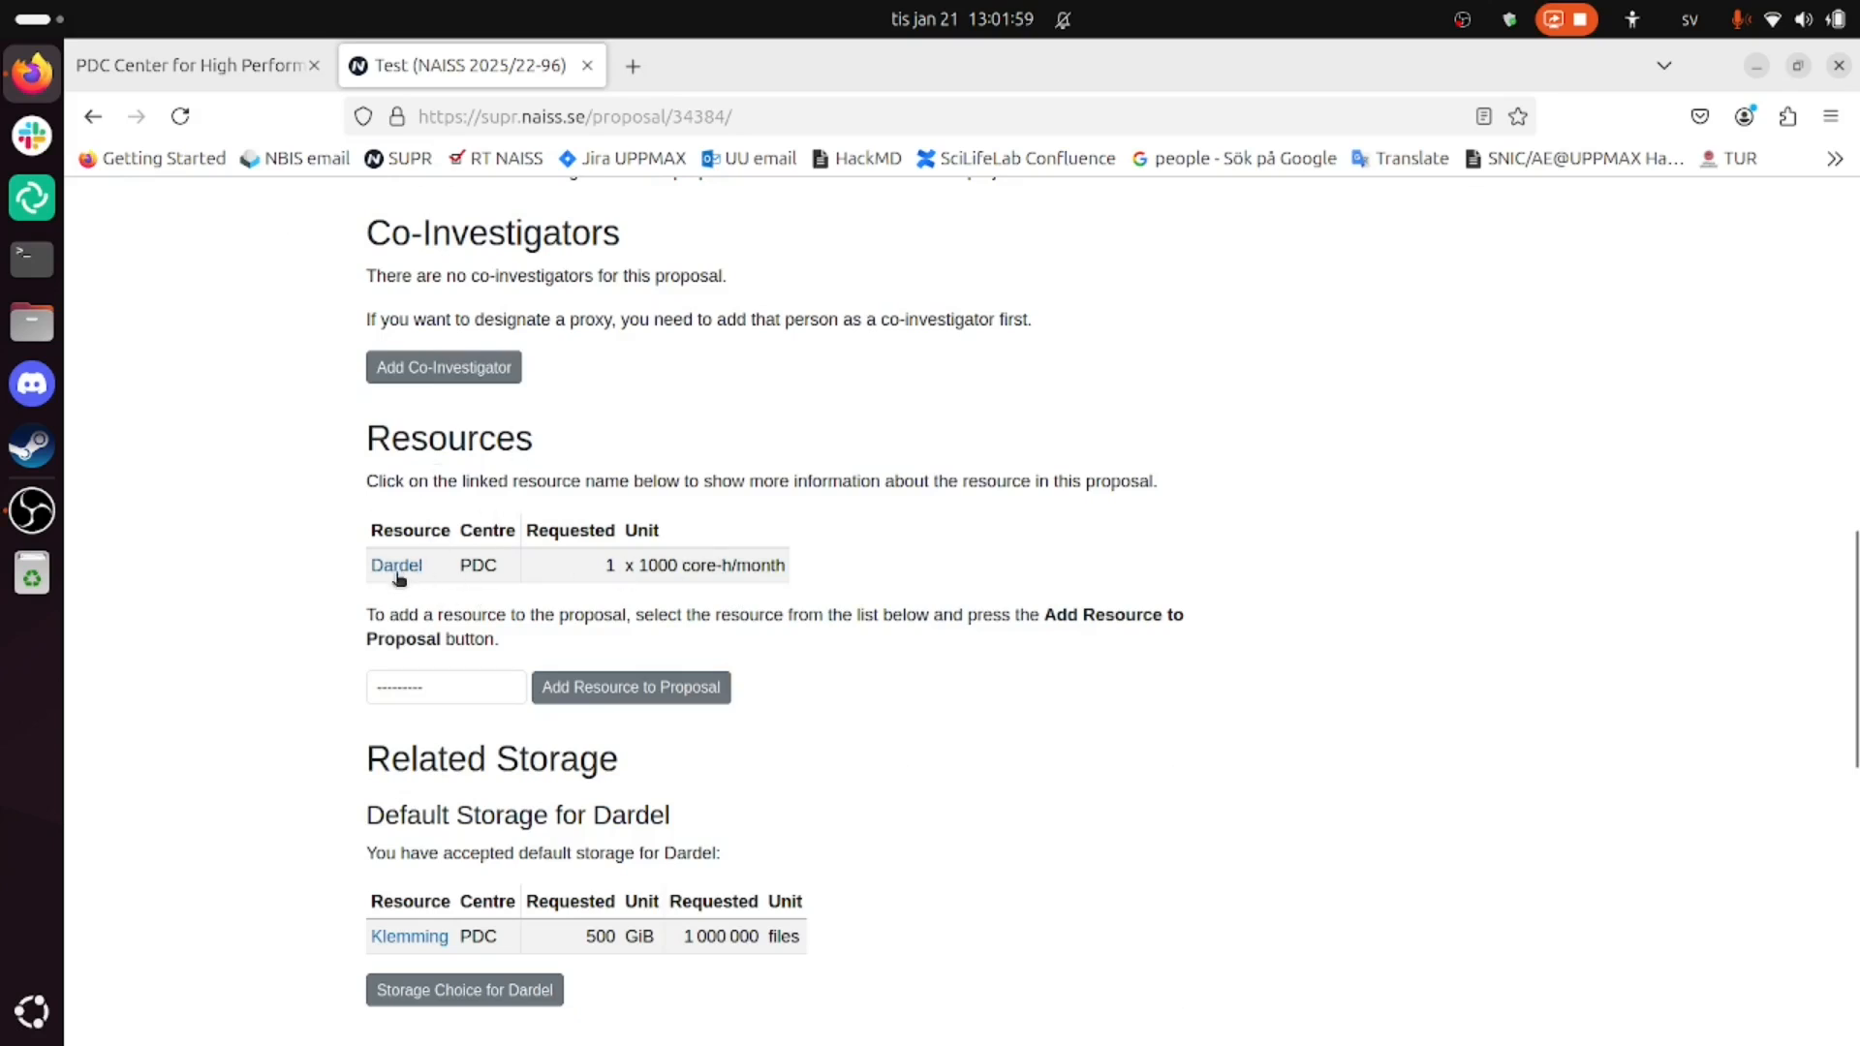
scroll(698, 594, down, 2)
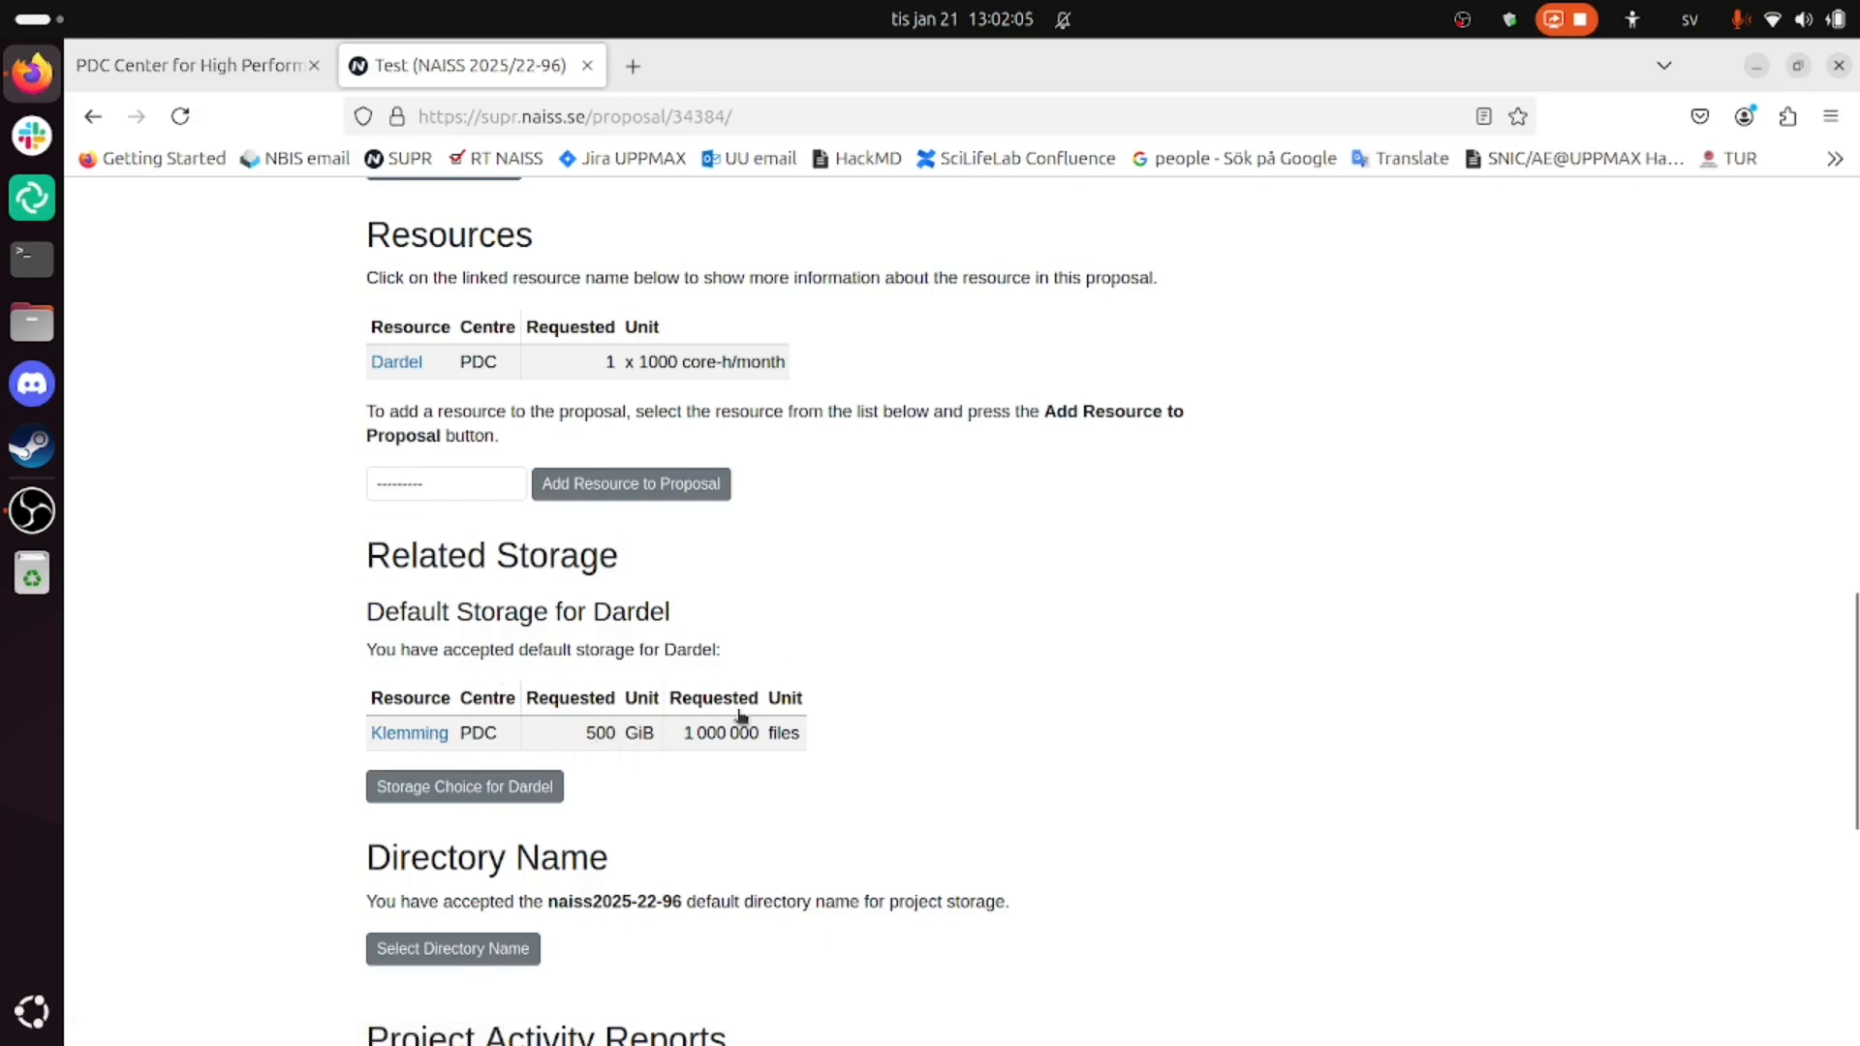
scroll(741, 716, down, 3)
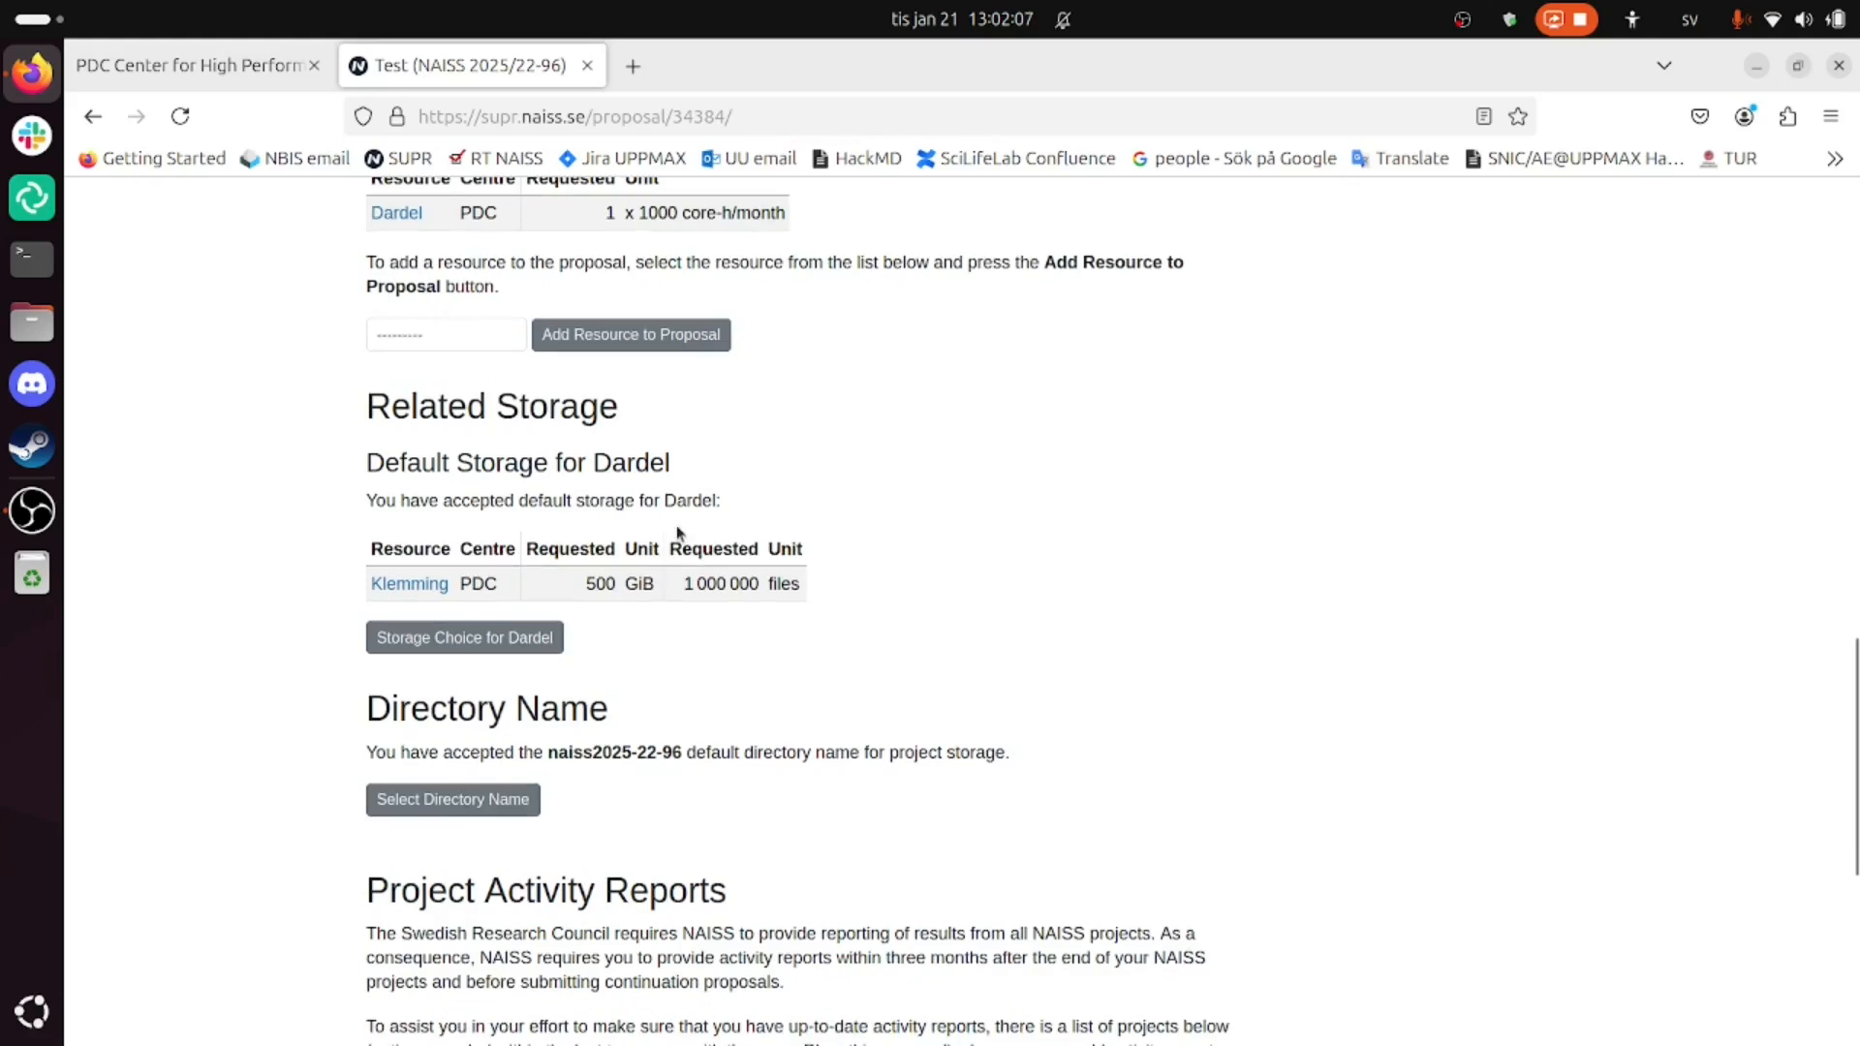
scroll(678, 531, down, 10)
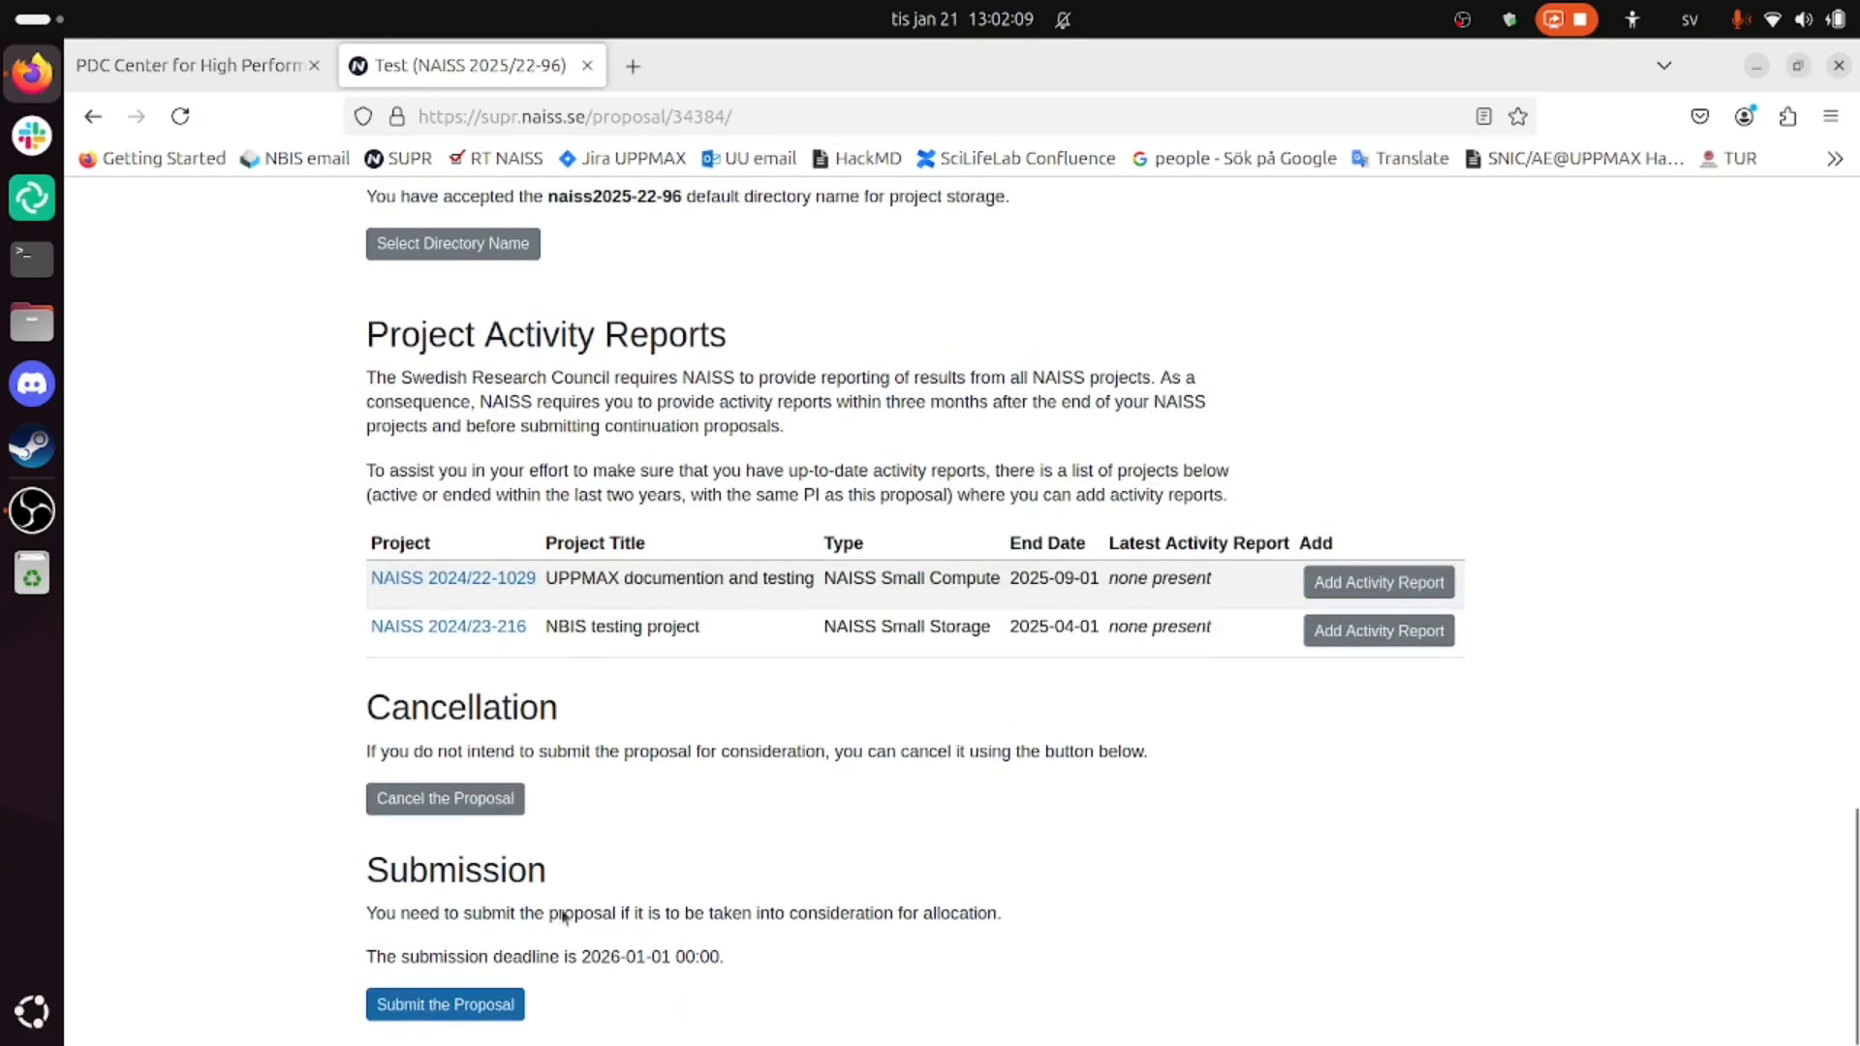
- Try submitting the Test proposal and review the missing abstract, classification and resource usage problems
click(491, 1017)
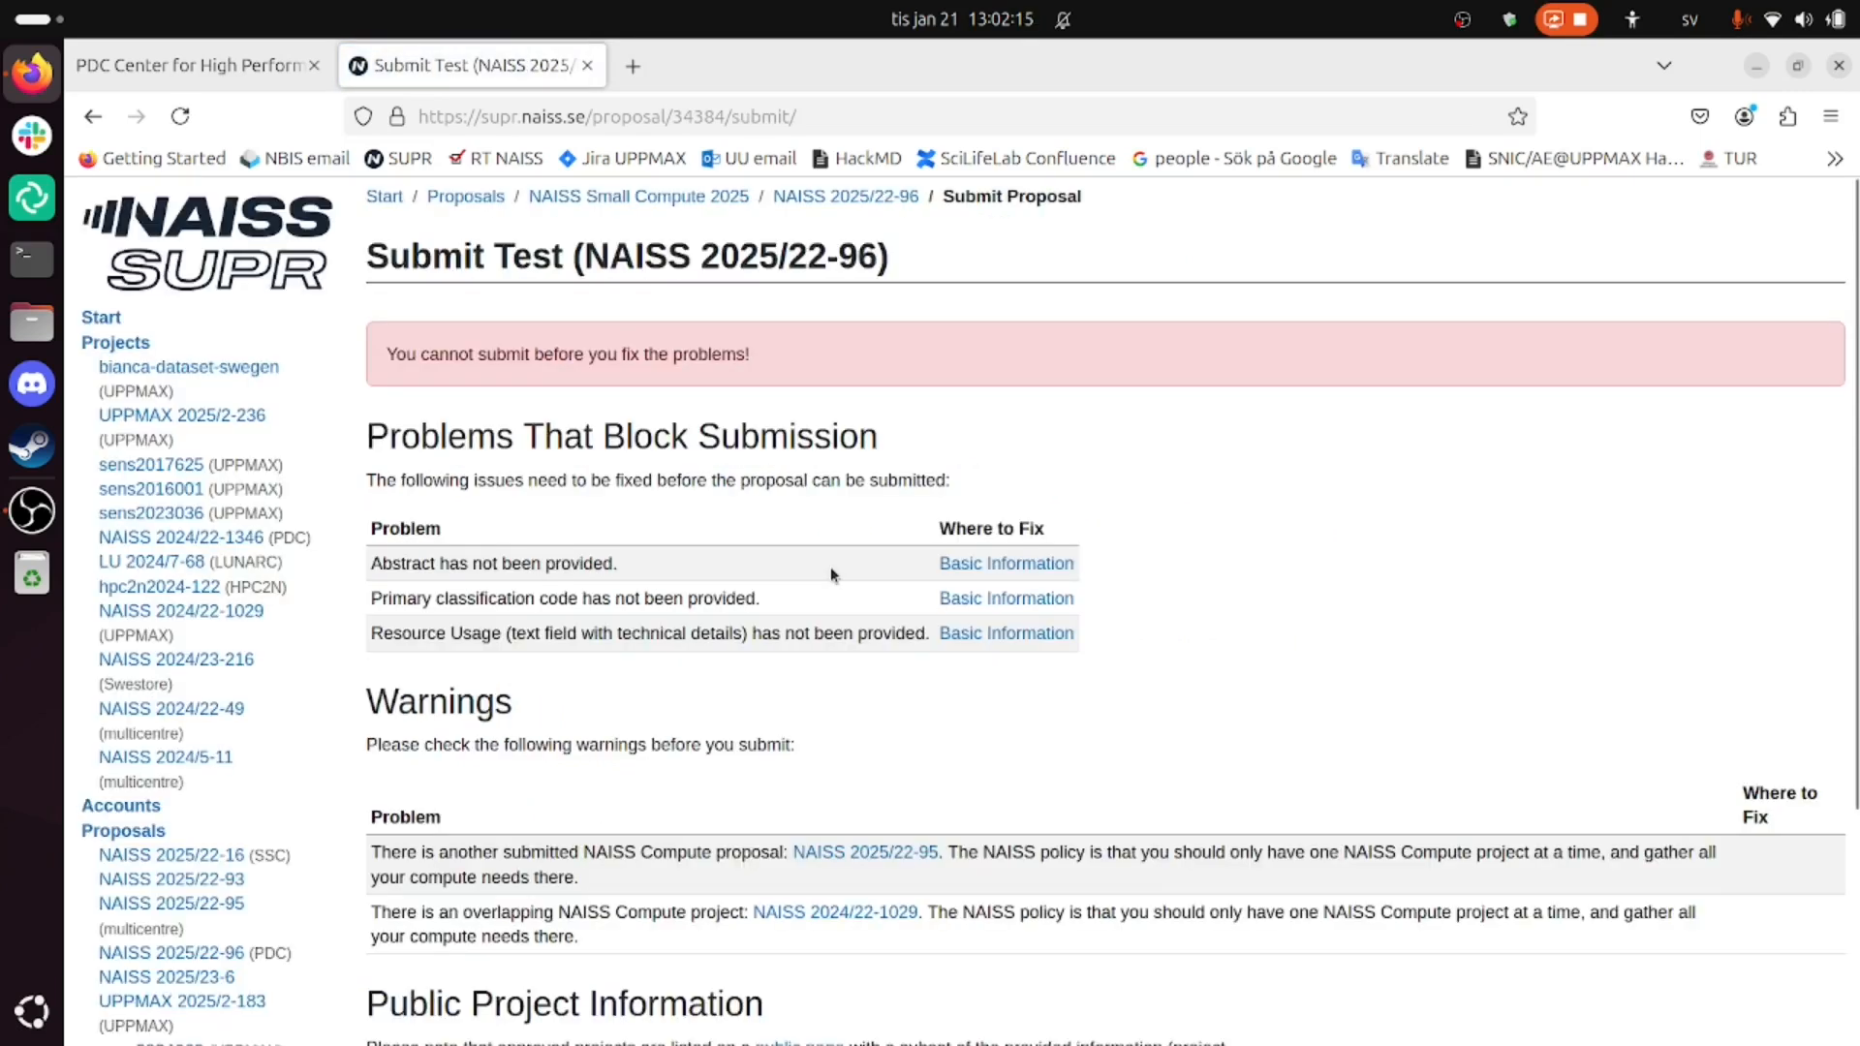
scroll(833, 577, down, 2)
drag(385, 391, 623, 380)
click(622, 411)
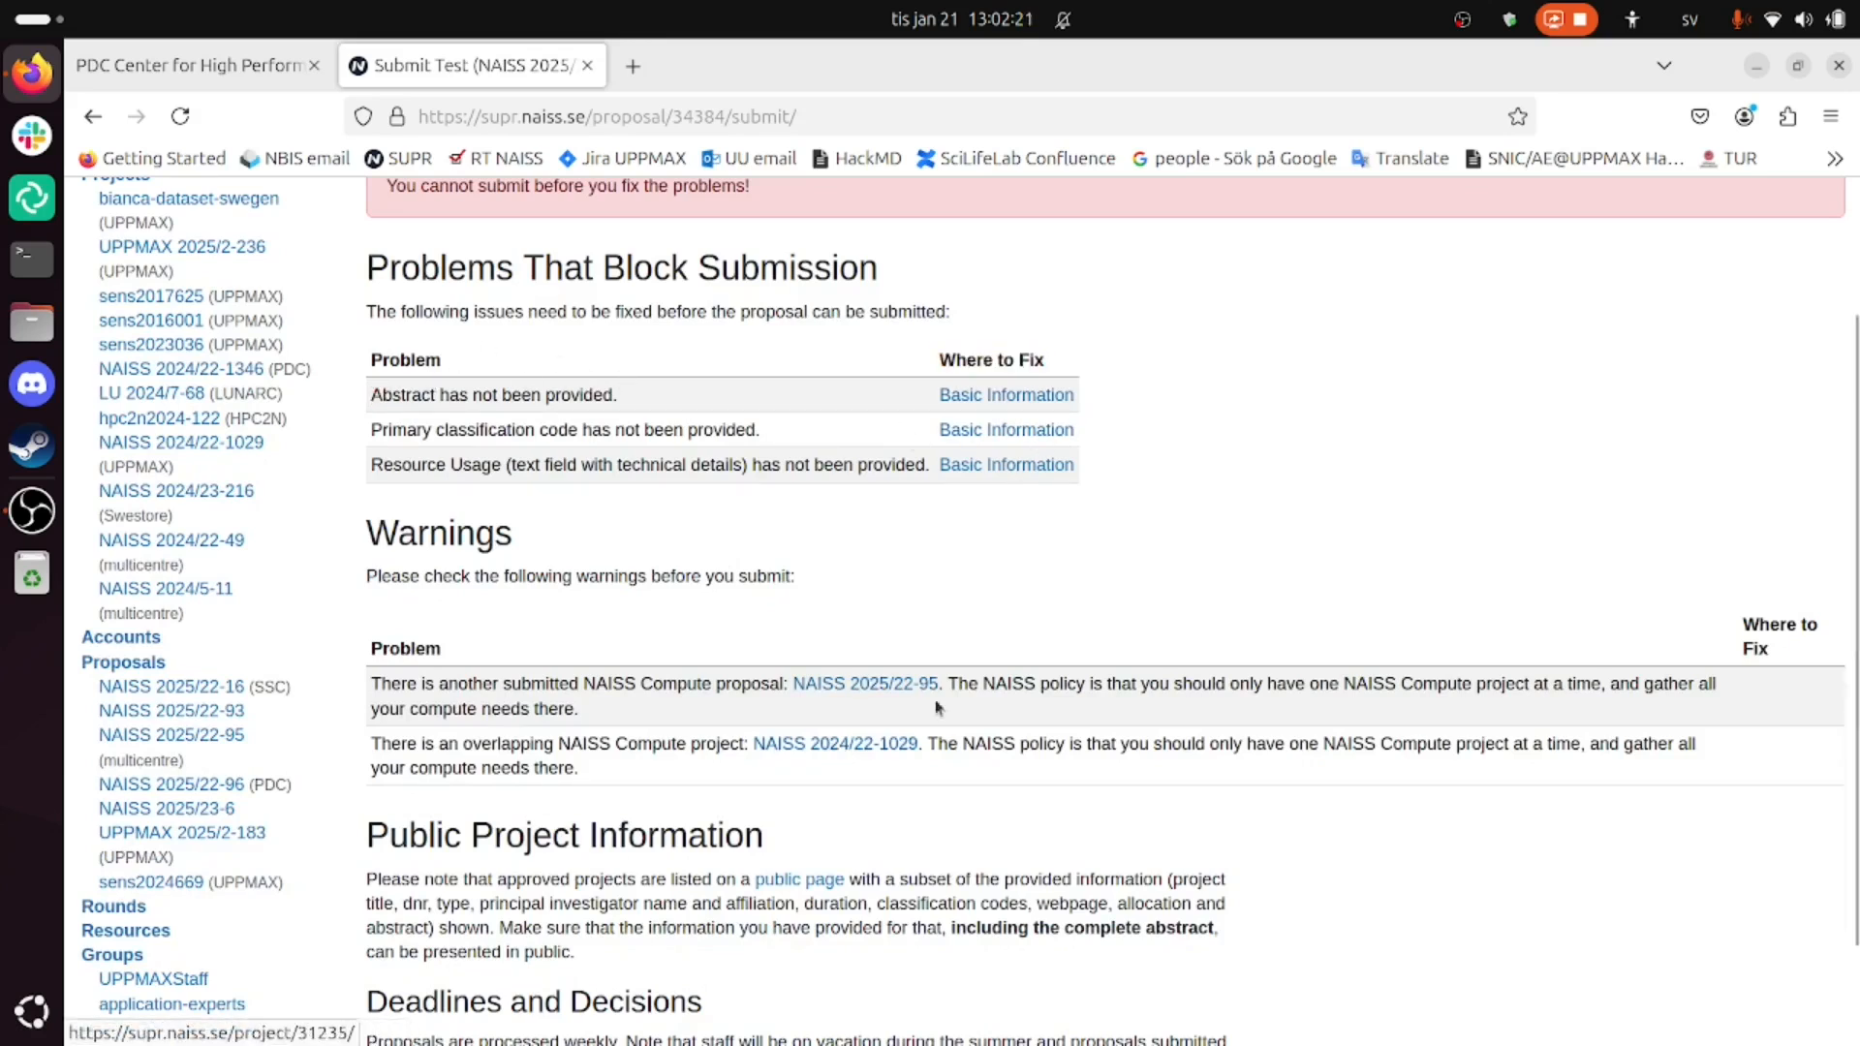
scroll(830, 552, down, 3)
scroll(830, 552, up, 5)
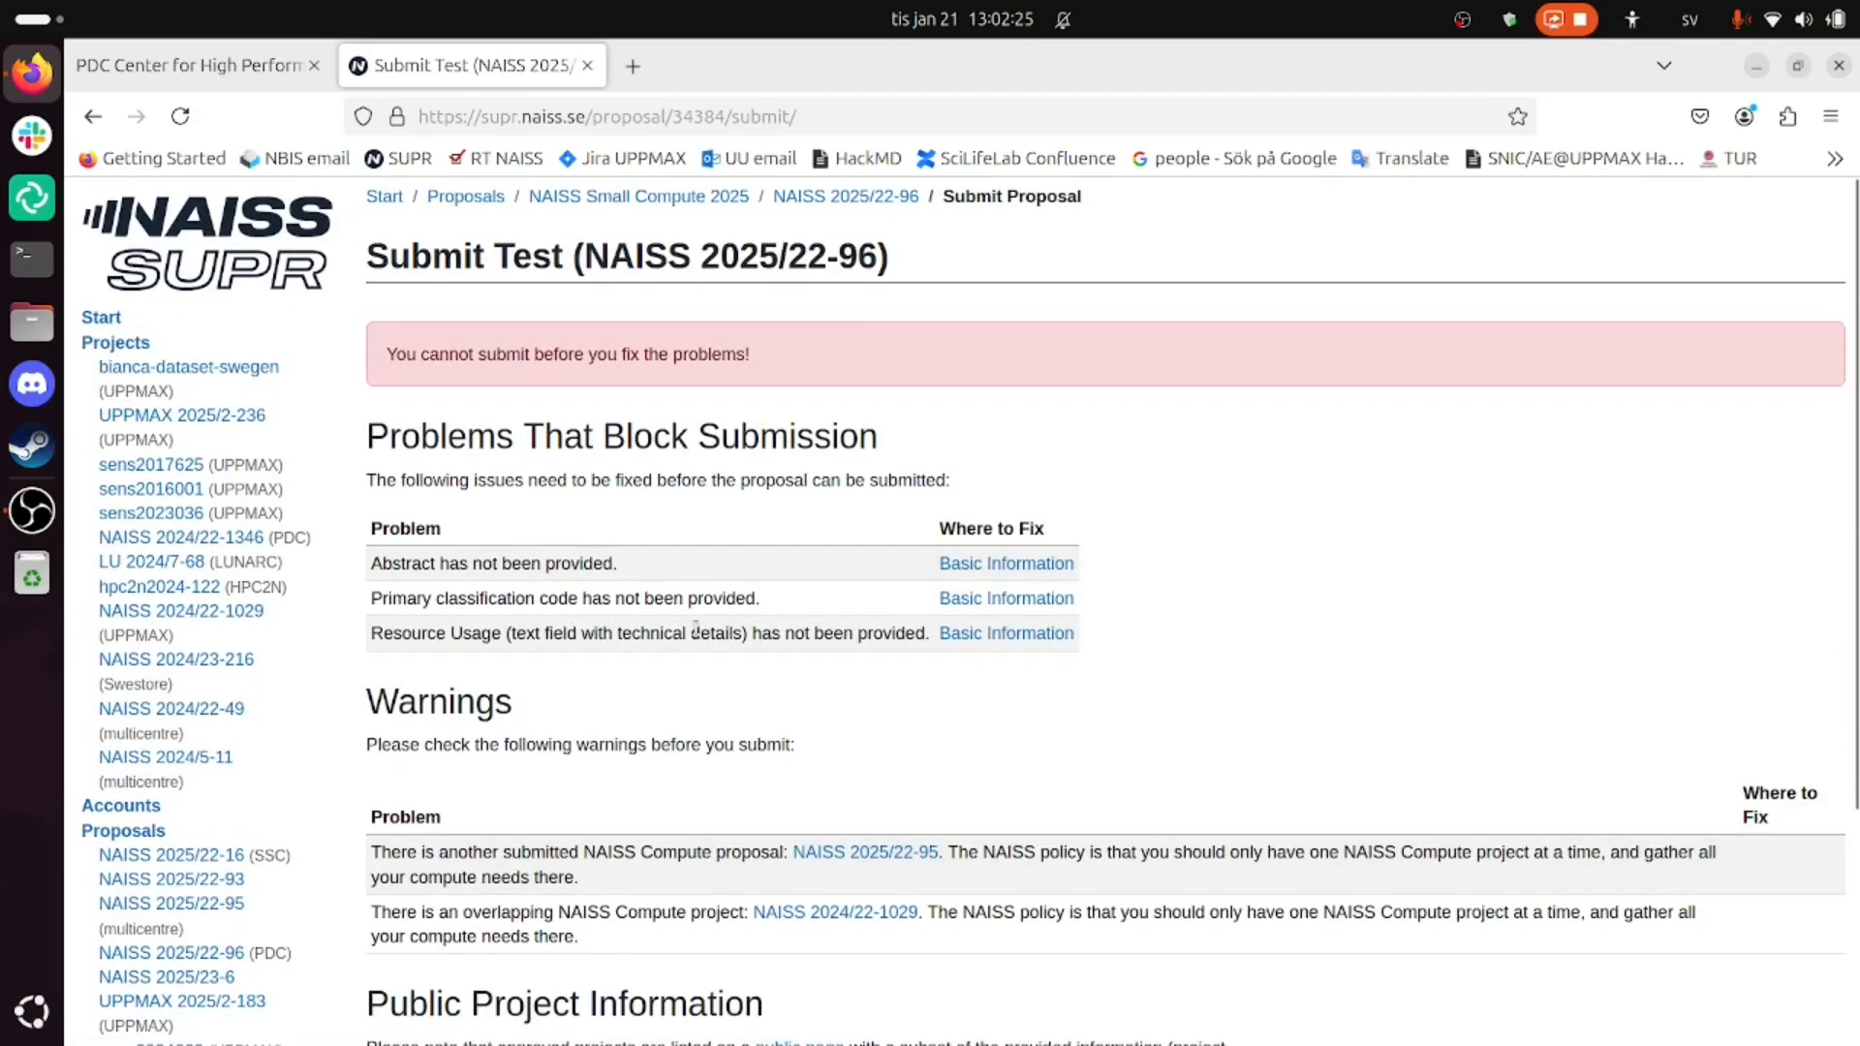
- Switch back to the PDC support Getting Access tab with Ctrl+Tab
key(ctrl+Tab)
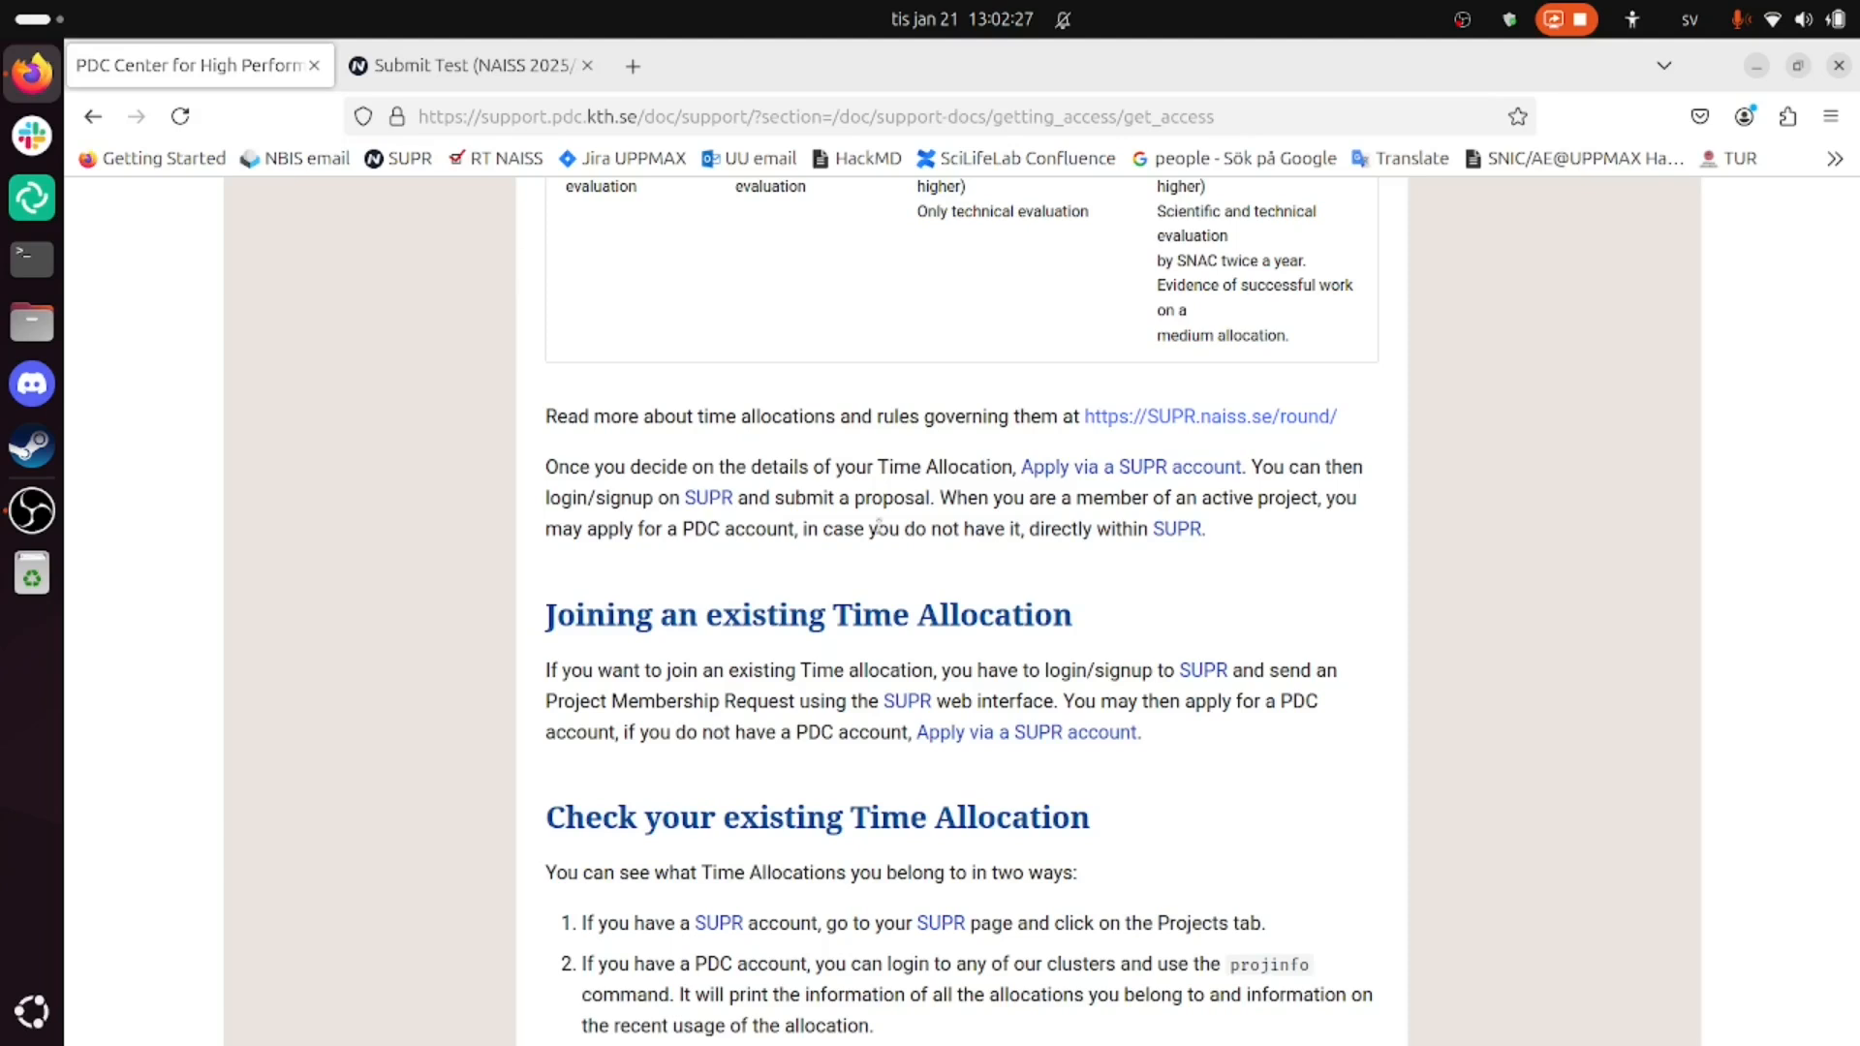
scroll(879, 526, up, 15)
scroll(813, 494, down, 2)
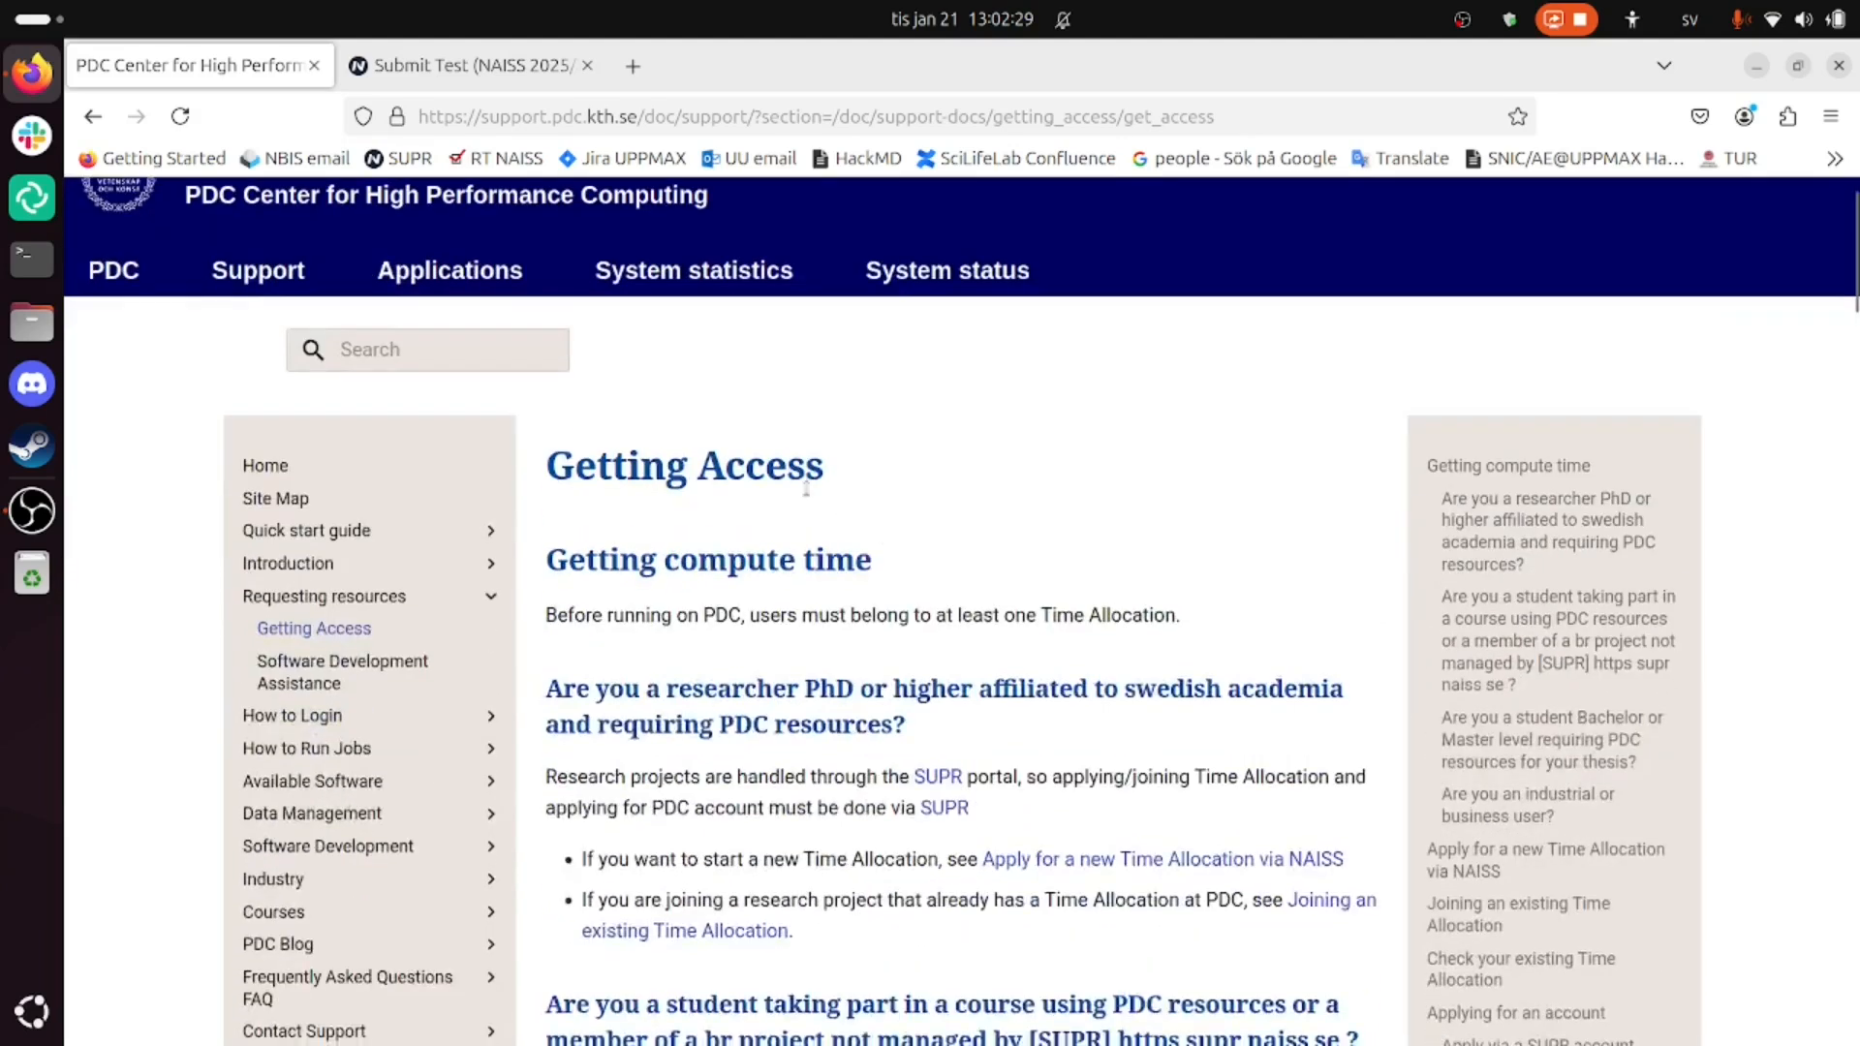
scroll(808, 492, up, 1)
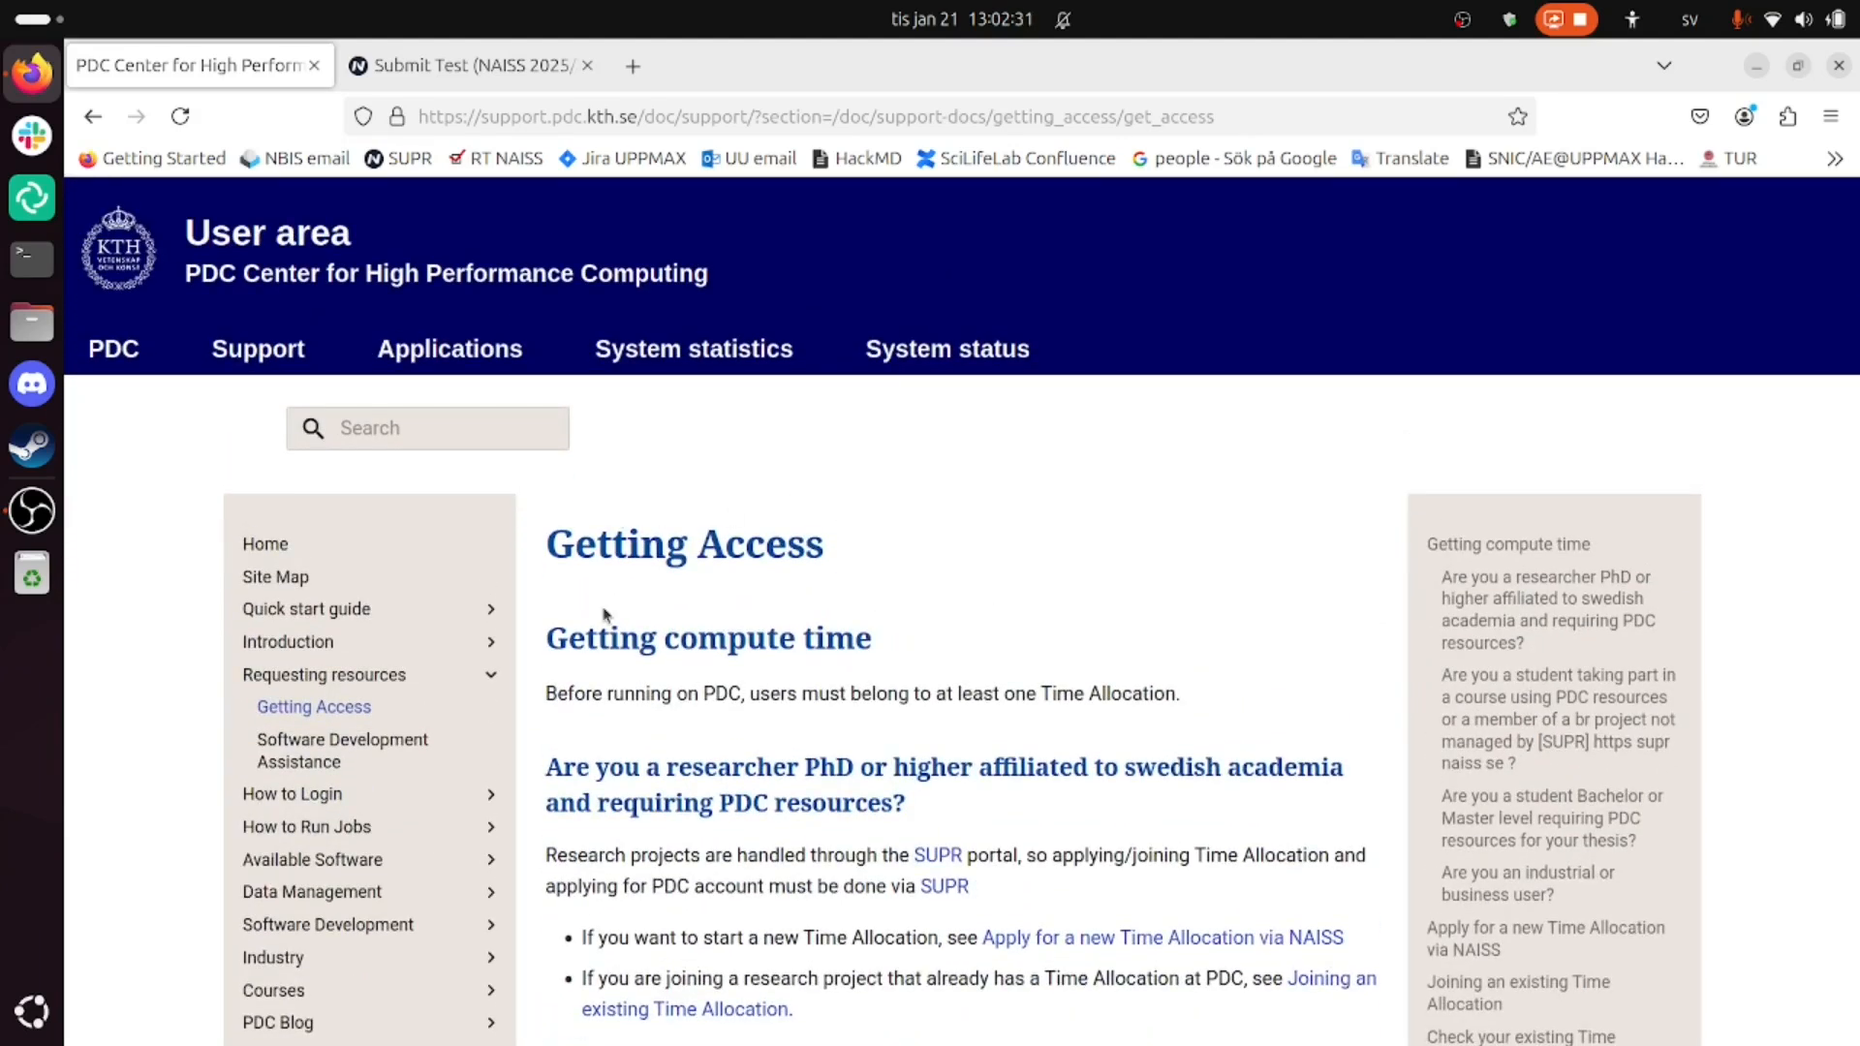